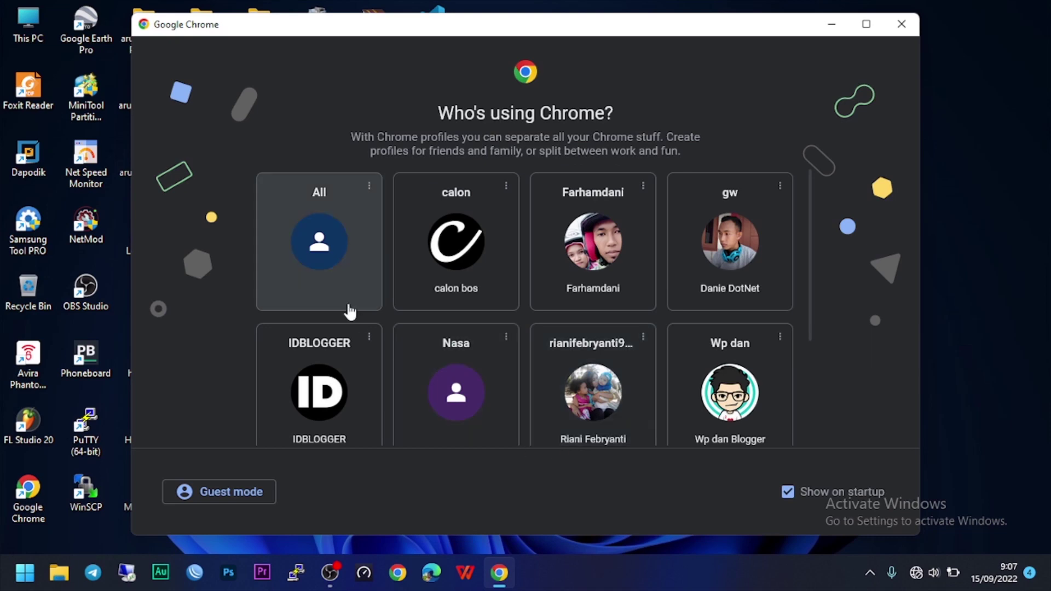
# Load 192.168.1.1 and log in as root with the router password.
pyautogui.press('Return')
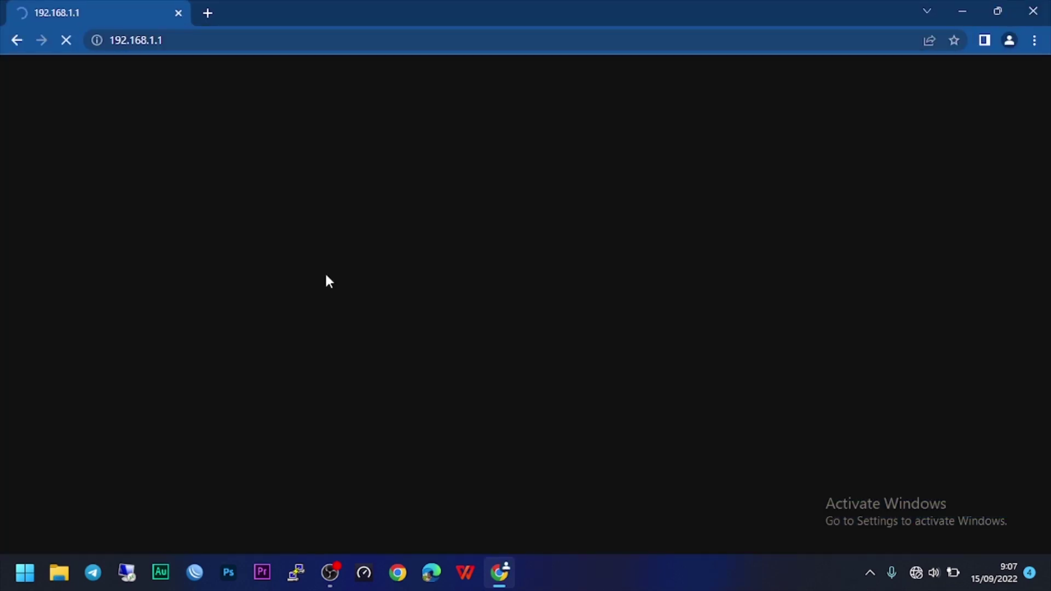
pyautogui.write('123')
pyautogui.press('Return')
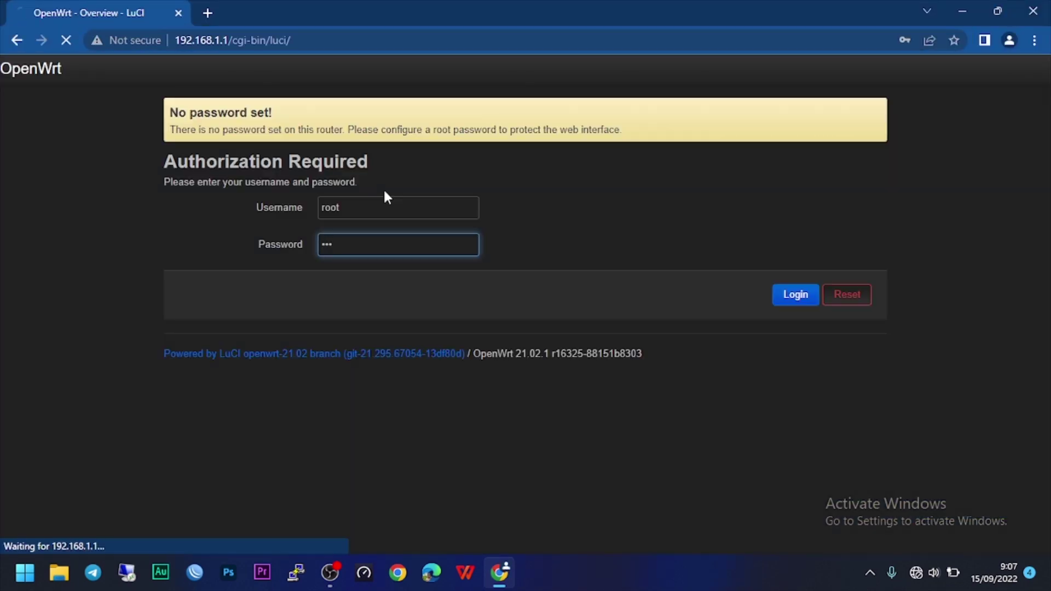
# Review the Status overview, then go to Network > Interfaces.
pyautogui.moveTo(1044, 184); pyautogui.dragTo(1044, 478)
pyautogui.scroll(15, 368, 290)
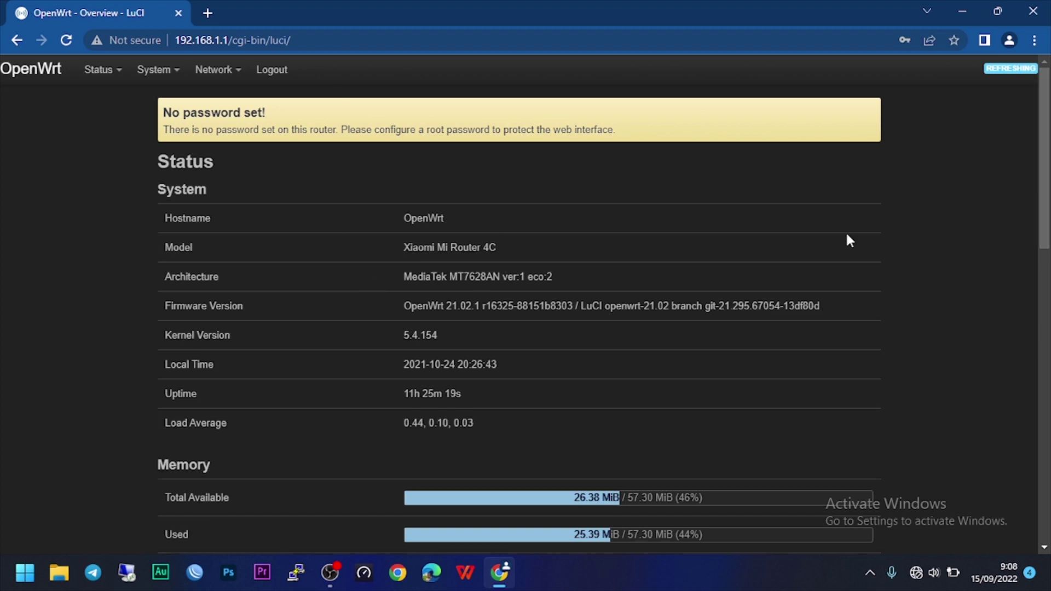
pyautogui.moveTo(1044, 159)
pyautogui.mouseDown()
pyautogui.moveTo(1045, 457)
pyautogui.moveTo(1045, 159)
pyautogui.mouseUp()
pyautogui.click(238, 98)
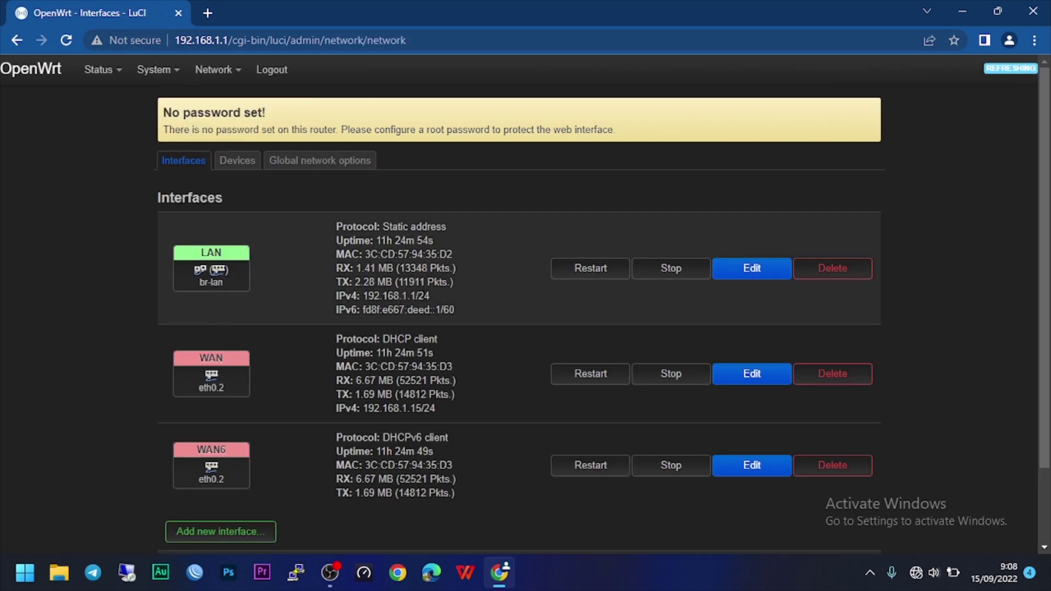
# Edit the LAN interface, change its IPv4 address to 192.168.5.1, and save.
pyautogui.click(755, 276)
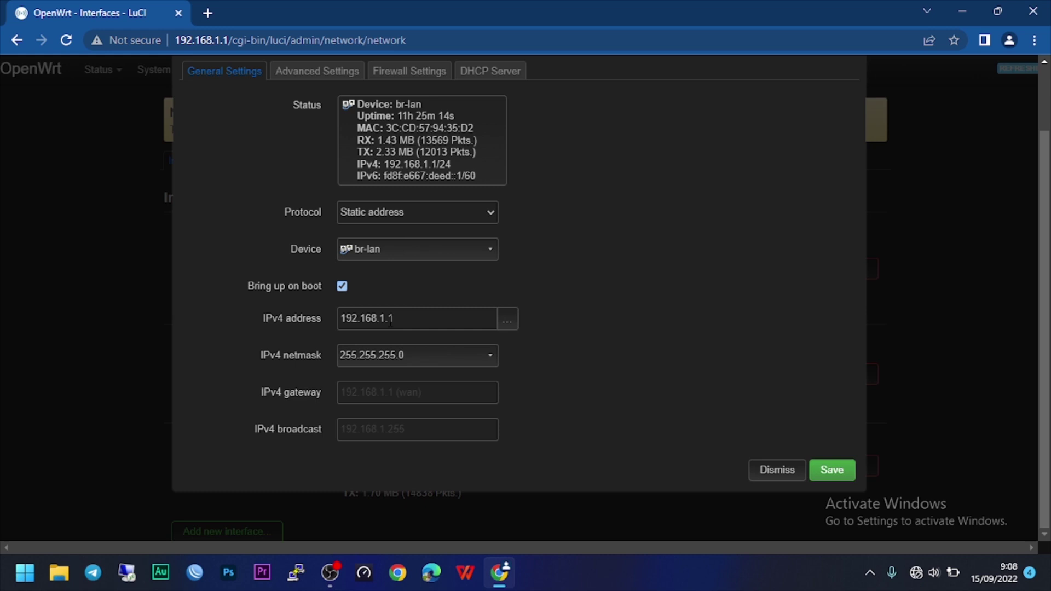
pyautogui.moveTo(389, 319); pyautogui.dragTo(402, 320)
pyautogui.write('5')
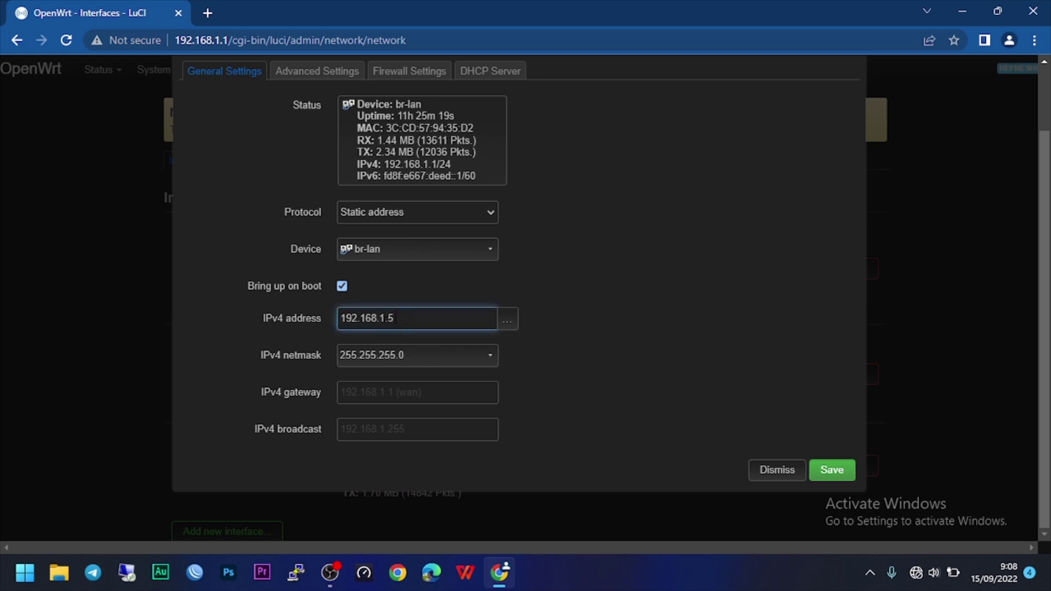
pyautogui.press('BackSpace')
pyautogui.press('BackSpace')
pyautogui.press('BackSpace')
pyautogui.write('5.5')
pyautogui.press('BackSpace')
pyautogui.write('1')
pyautogui.click(379, 393)
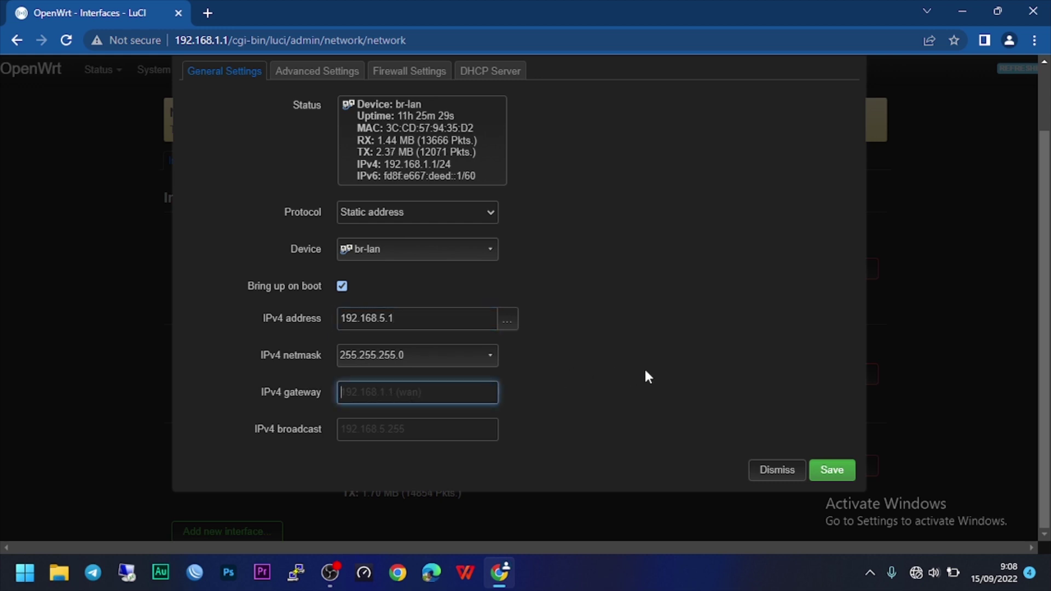
pyautogui.click(833, 470)
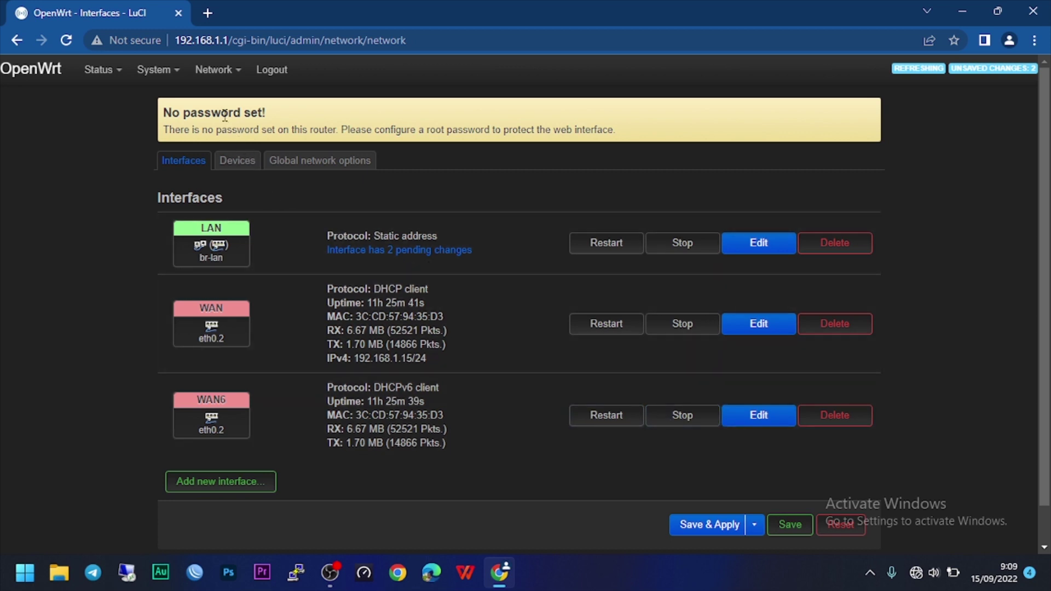
# From Network > Switch, Save & Apply the pending LAN change until 'Device unreachable!' appears.
pyautogui.moveTo(240, 77)
pyautogui.click(243, 144)
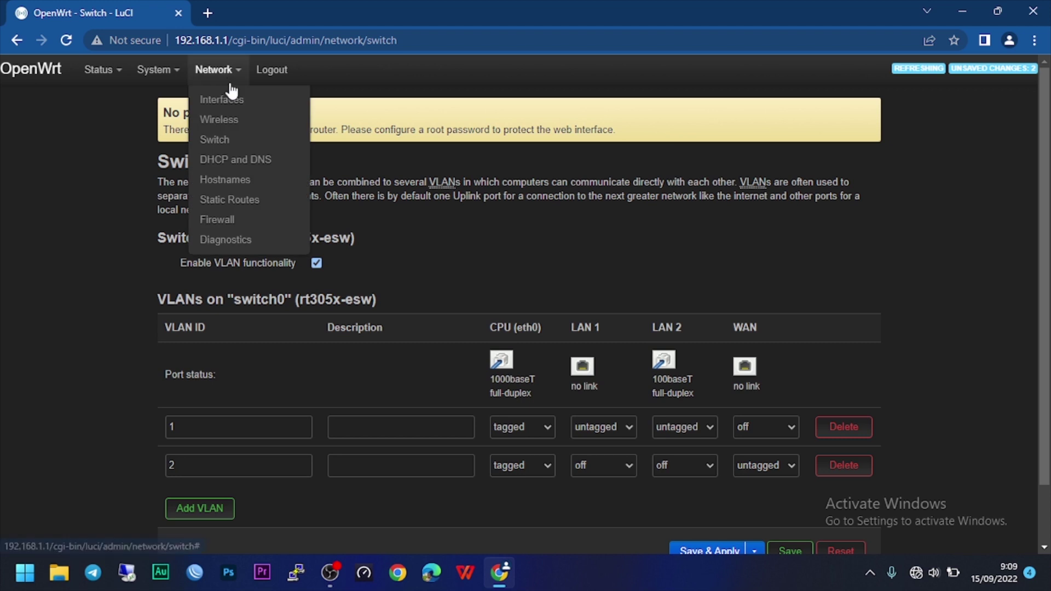
pyautogui.moveTo(240, 75)
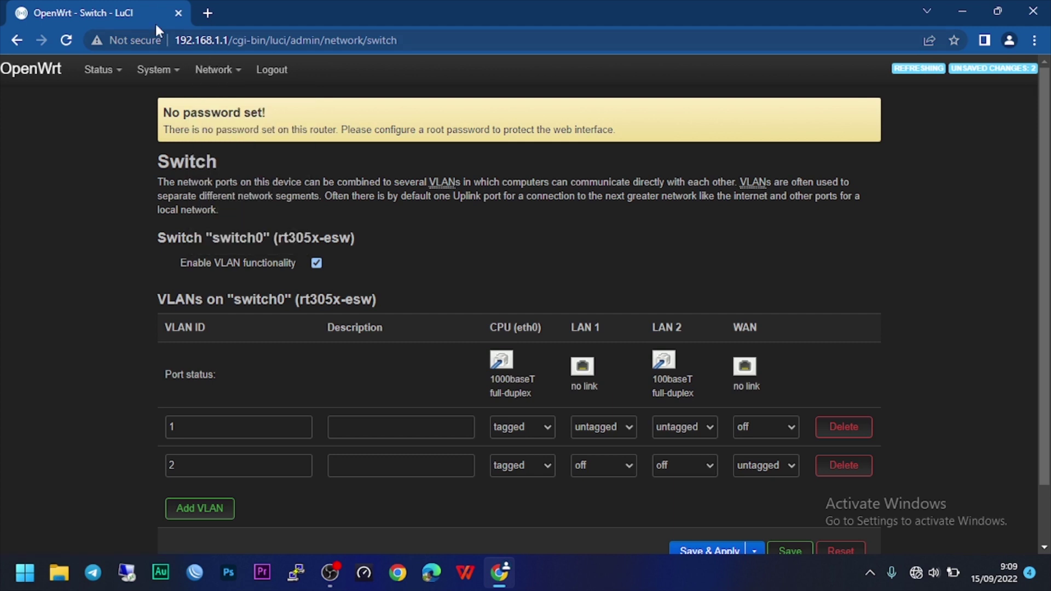
pyautogui.scroll(-2, 571, 244)
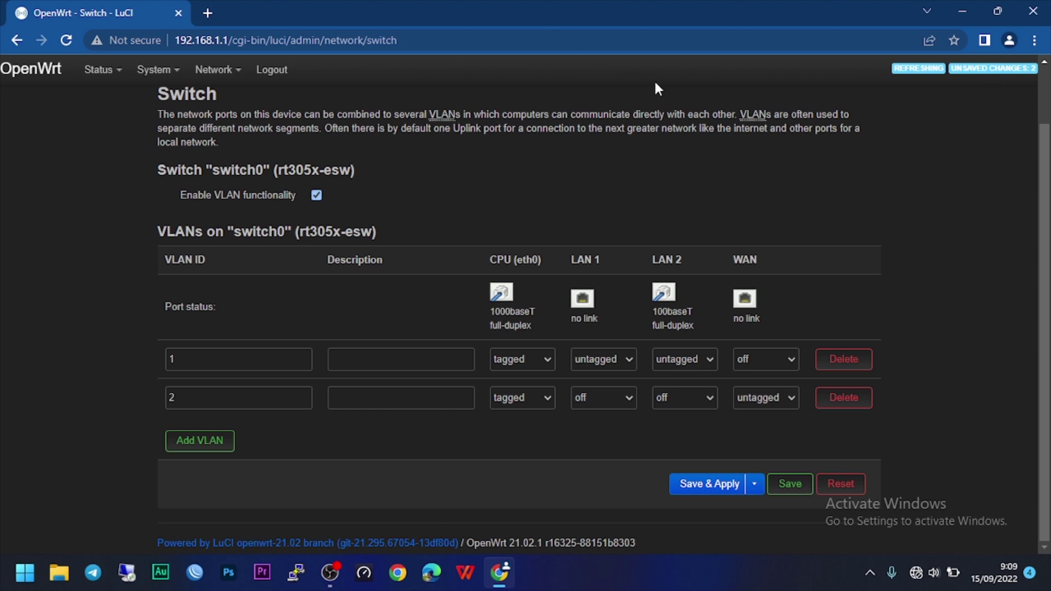
pyautogui.click(697, 497)
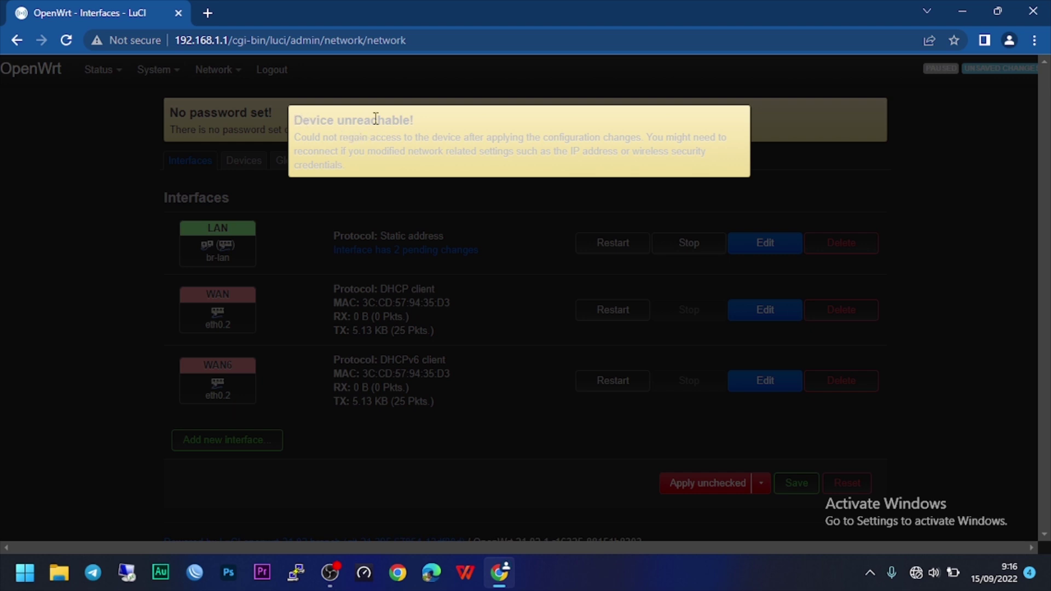
# Reload the router at 192.168.5.1, log in as root, and dismiss Chrome's save-password prompt.
pyautogui.moveTo(414, 120); pyautogui.dragTo(303, 120)
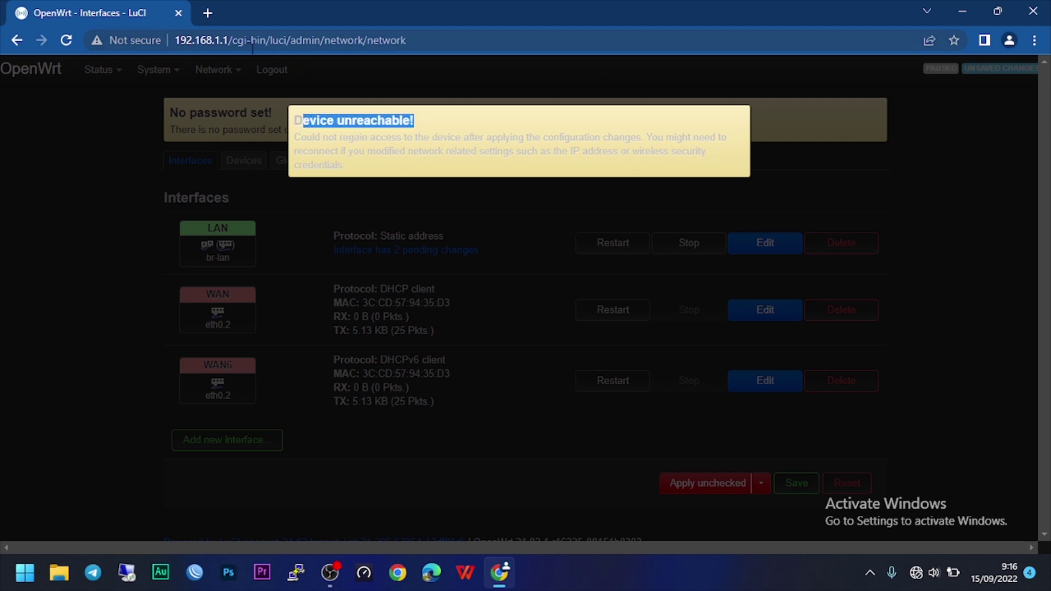
pyautogui.moveTo(214, 43); pyautogui.dragTo(480, 49)
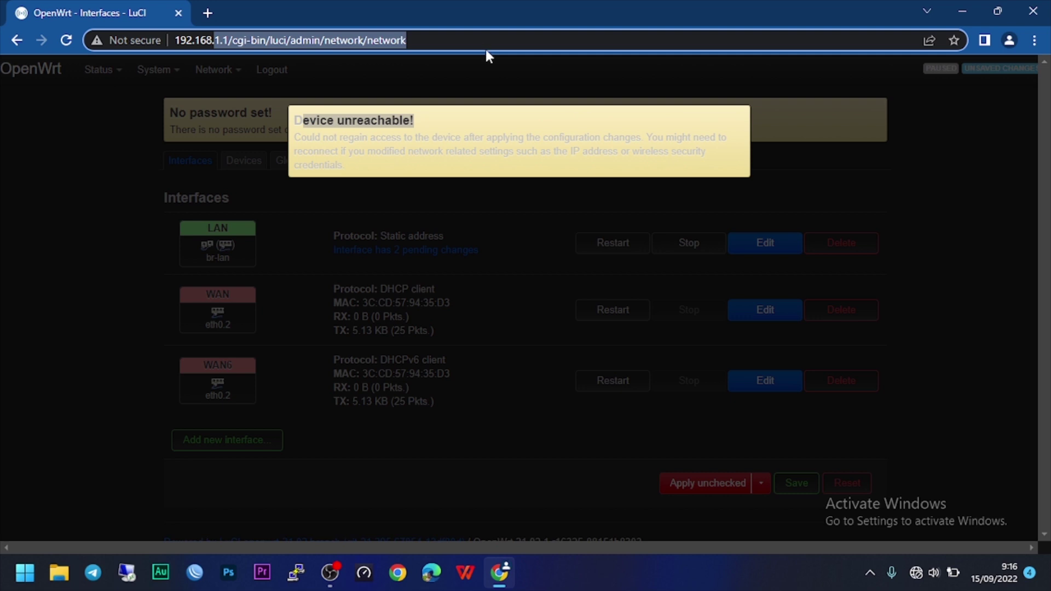
pyautogui.write('5.1')
pyautogui.press('Return')
pyautogui.write('admi')
pyautogui.press('Return')
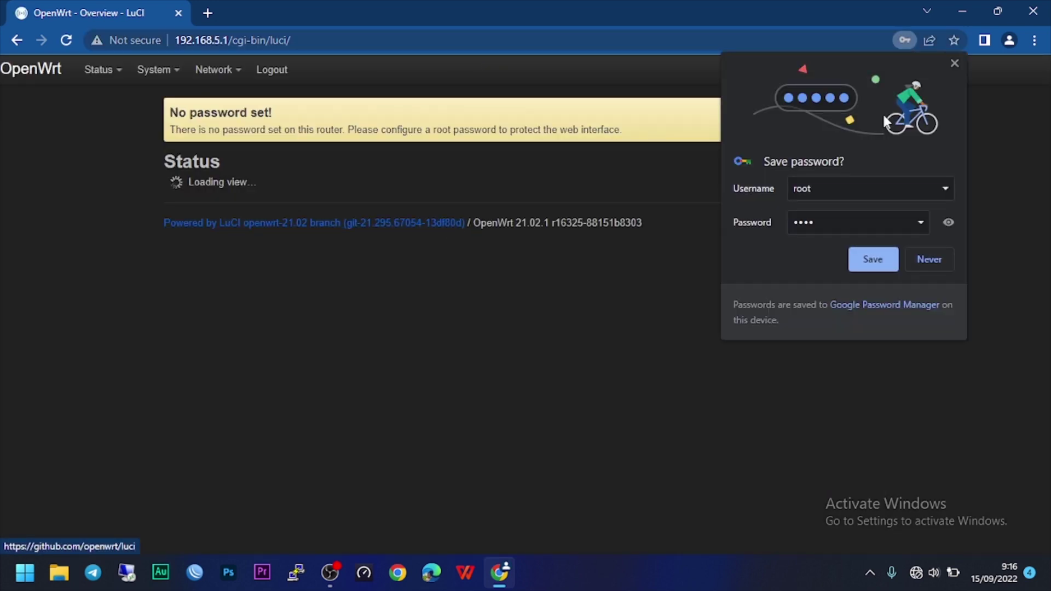
pyautogui.click(953, 65)
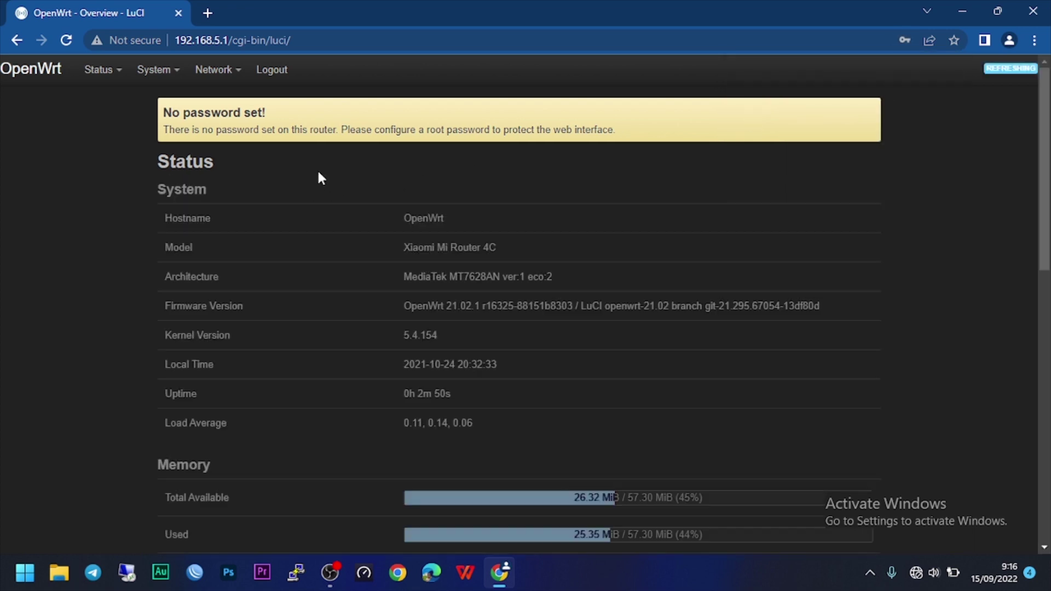
pyautogui.moveTo(231, 85)
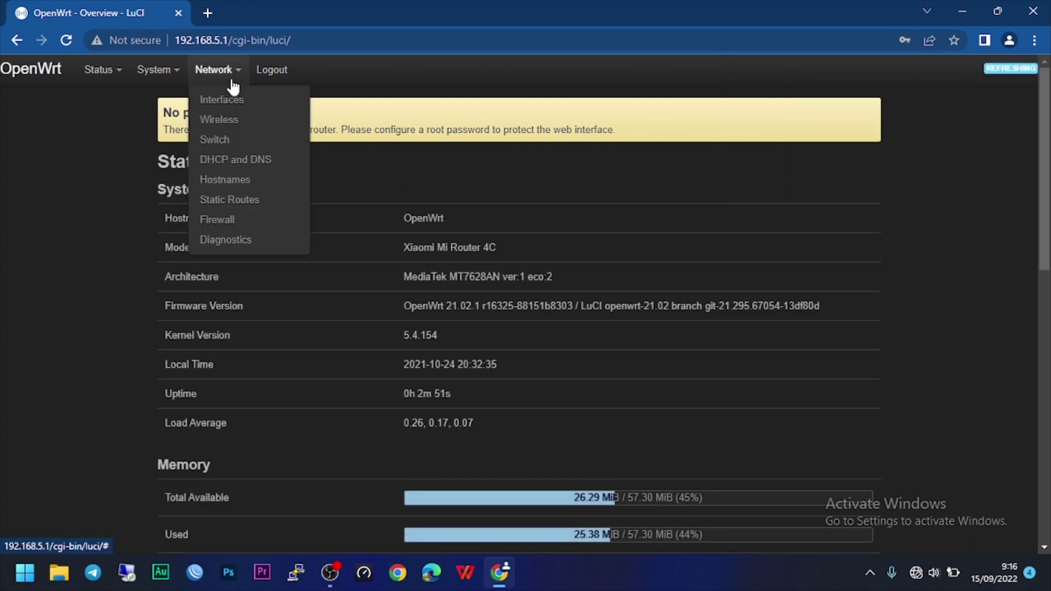
# Add a third VLAN row on the Network > Switch page.
pyautogui.click(234, 140)
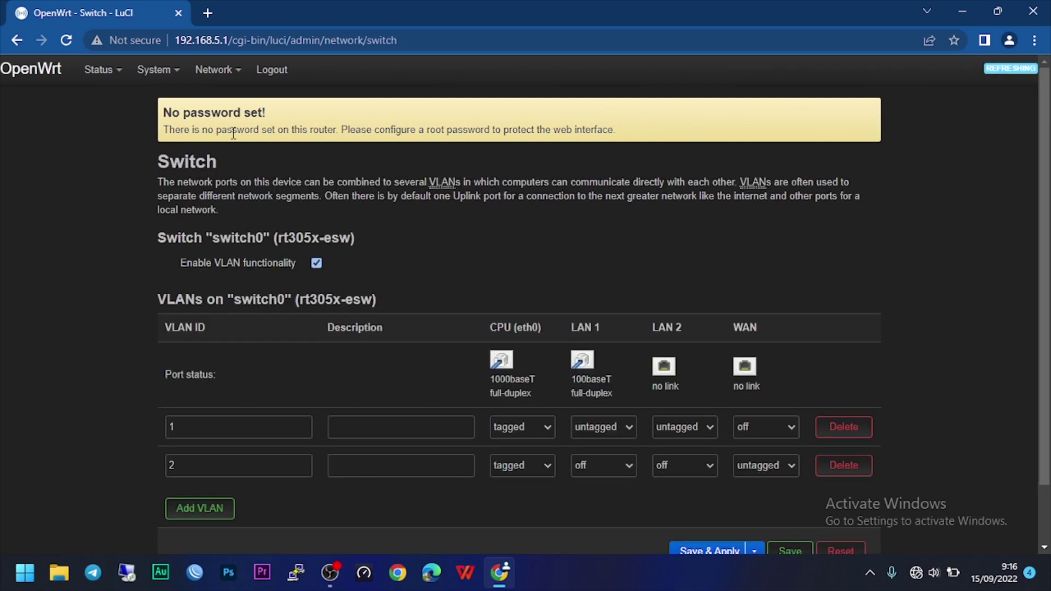
pyautogui.scroll(-2, 248, 372)
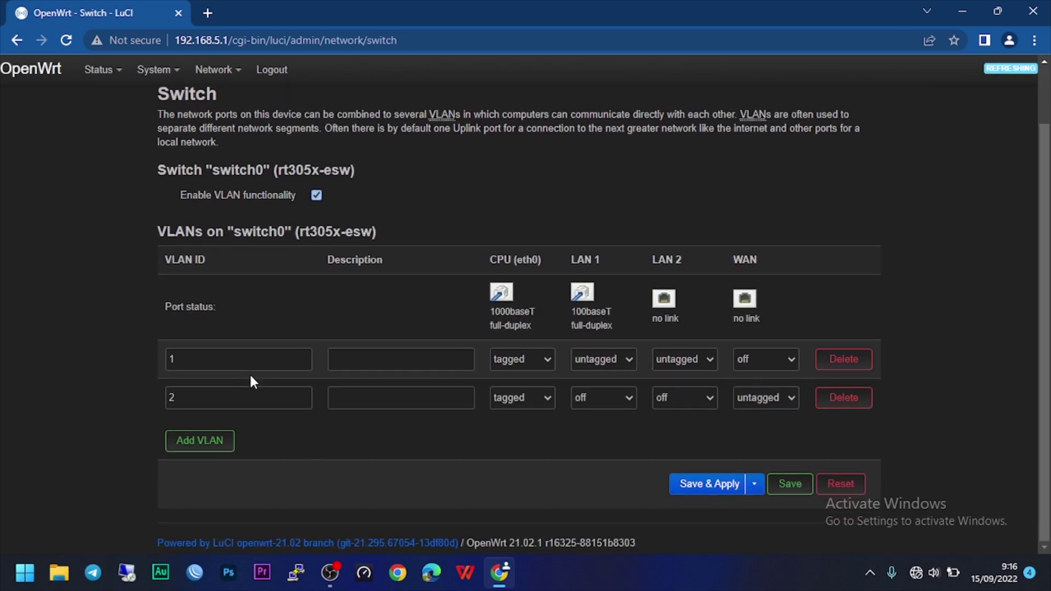
pyautogui.click(188, 445)
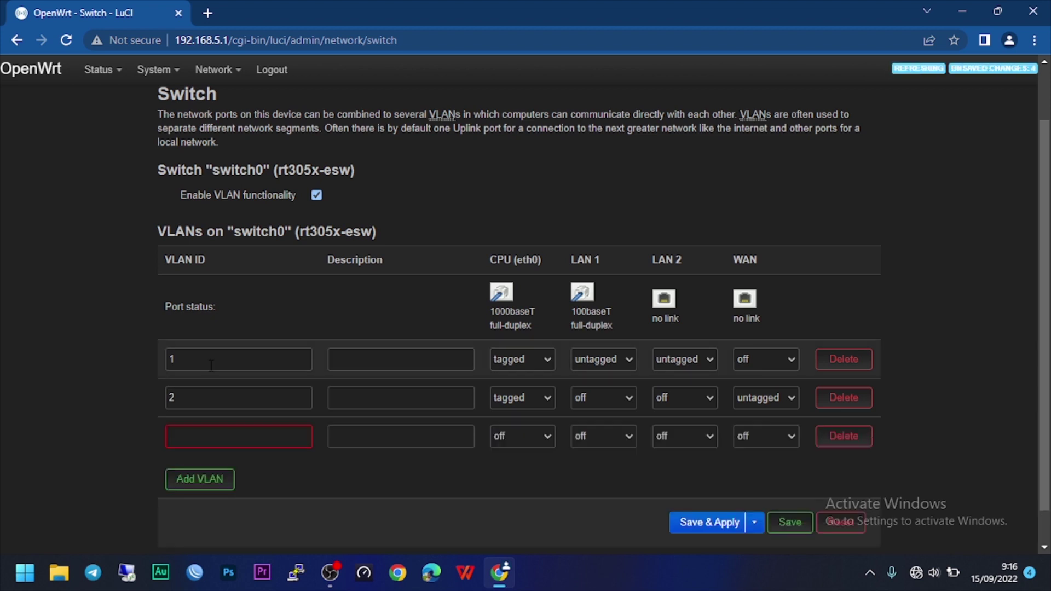
pyautogui.click(214, 435)
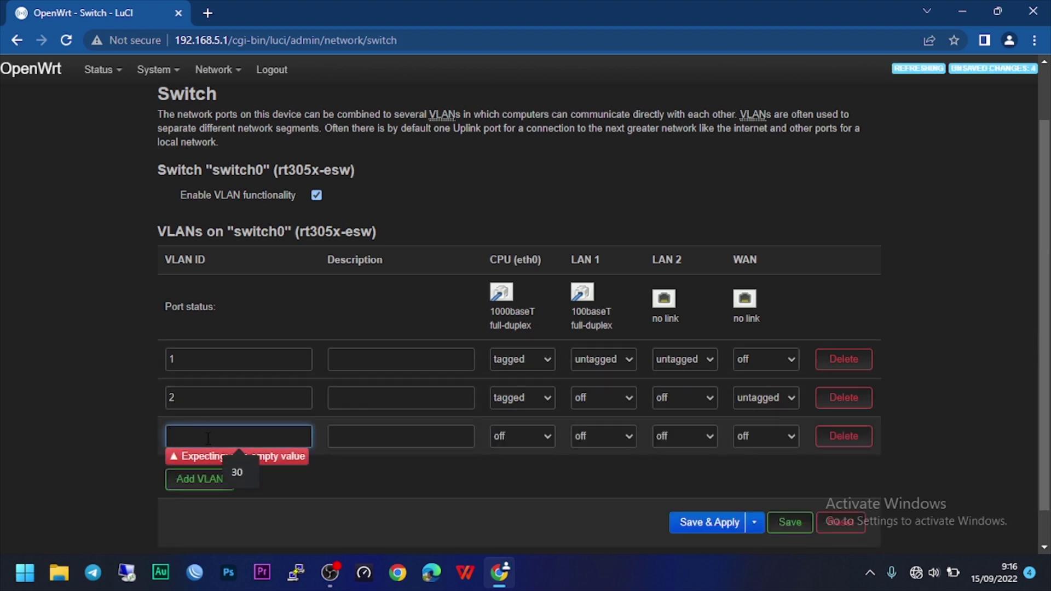
pyautogui.click(67, 435)
# Set the three VLAN IDs to 10, 20 and 30.
pyautogui.click(217, 359)
pyautogui.write('0')
pyautogui.click(197, 399)
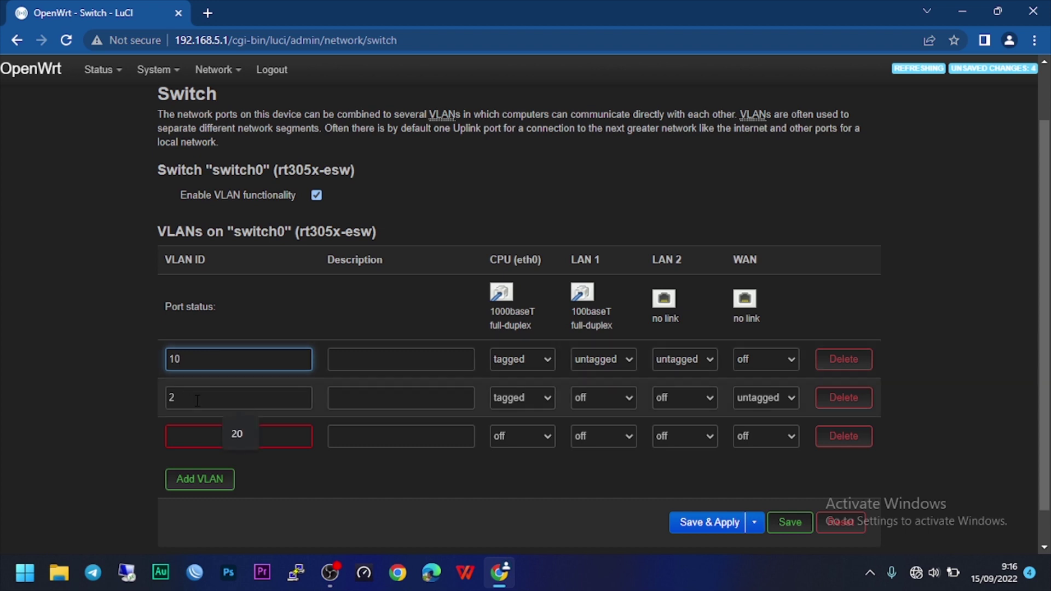
pyautogui.write('0')
pyautogui.click(197, 437)
pyautogui.write('30')
pyautogui.click(112, 428)
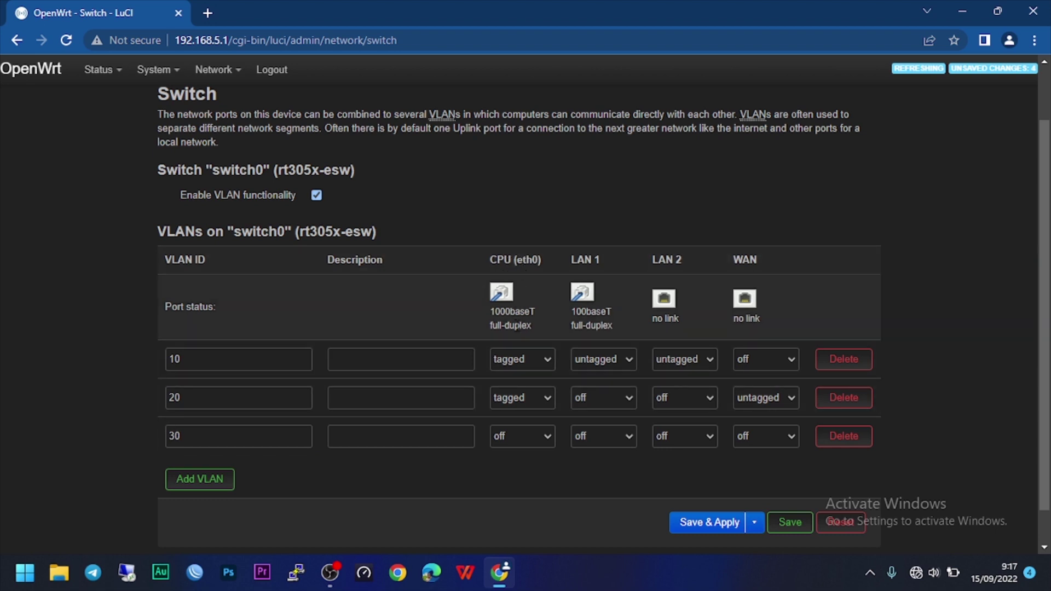
# Make the CPU port tagged on VLAN 30, leaving VLAN 10's LAN 1 unchanged.
pyautogui.click(509, 434)
pyautogui.click(514, 480)
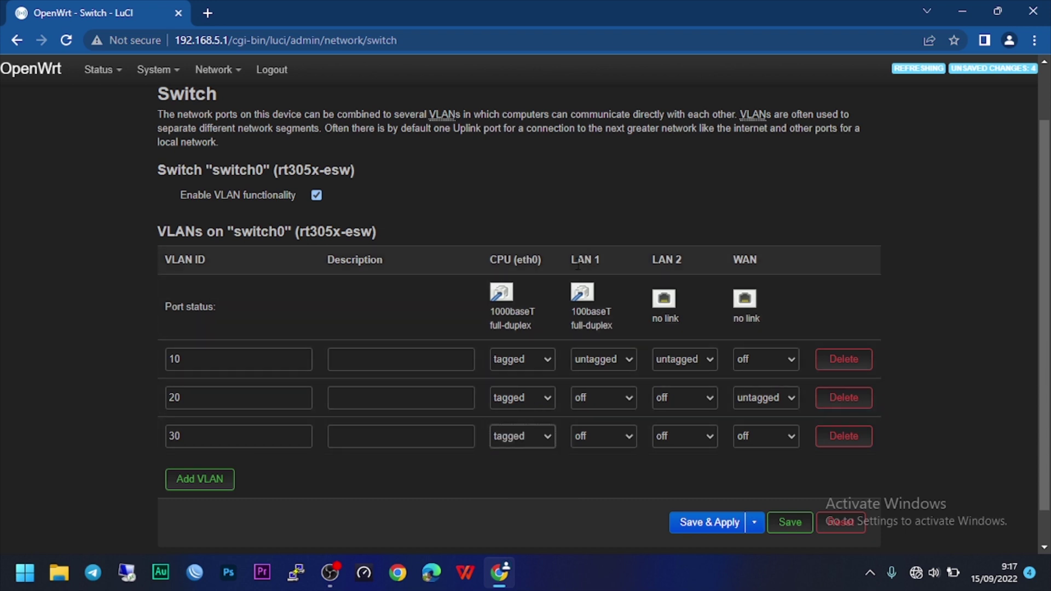
pyautogui.moveTo(578, 265); pyautogui.dragTo(592, 262)
pyautogui.click(609, 268)
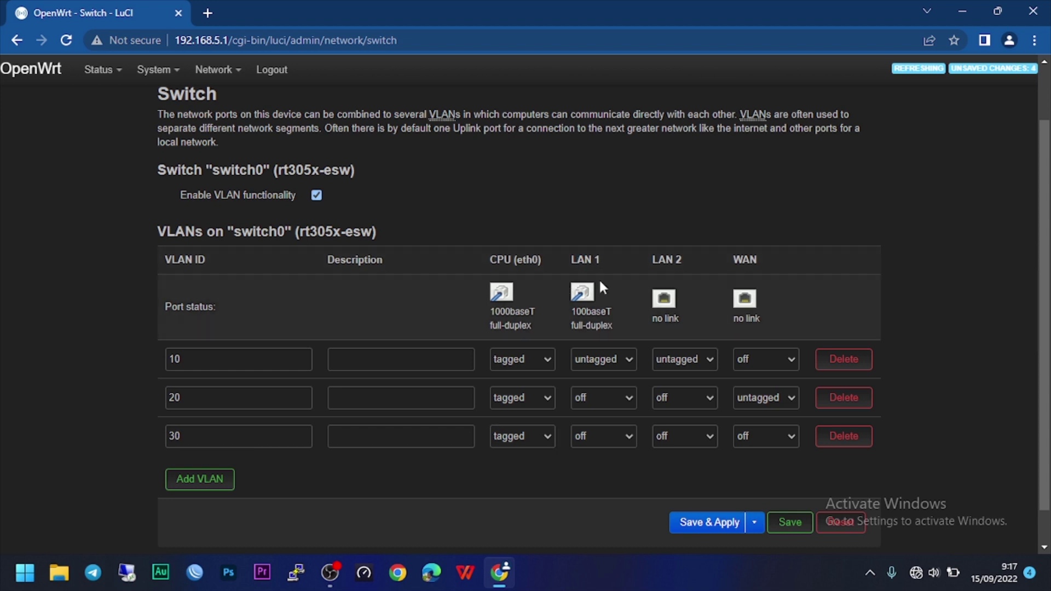
pyautogui.click(195, 359)
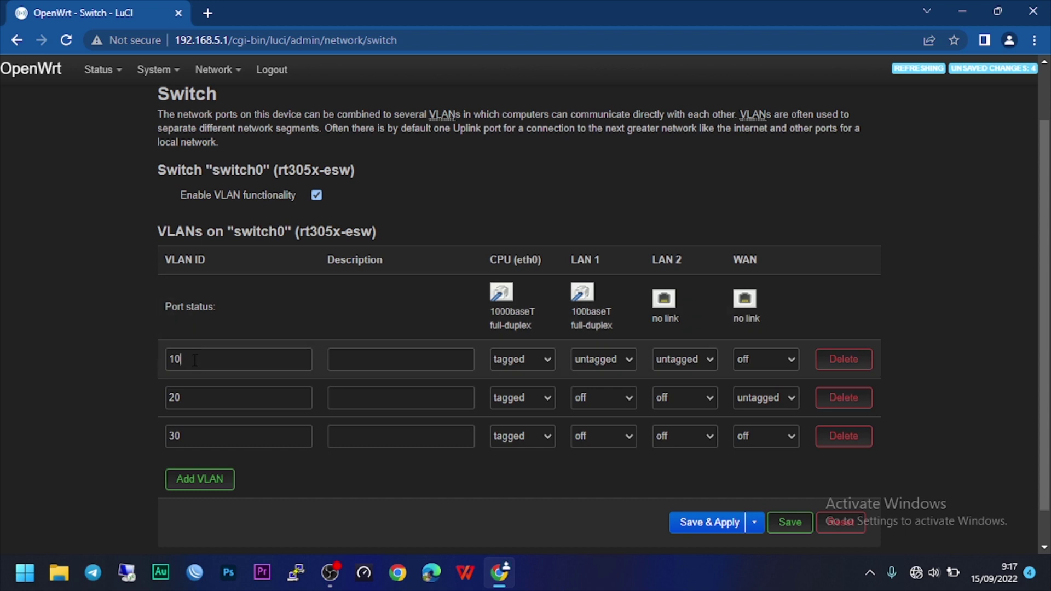
pyautogui.click(603, 359)
pyautogui.click(597, 360)
# Make LAN 2 untagged on VLAN 20 and off on VLAN 10.
pyautogui.moveTo(651, 258); pyautogui.dragTo(679, 261)
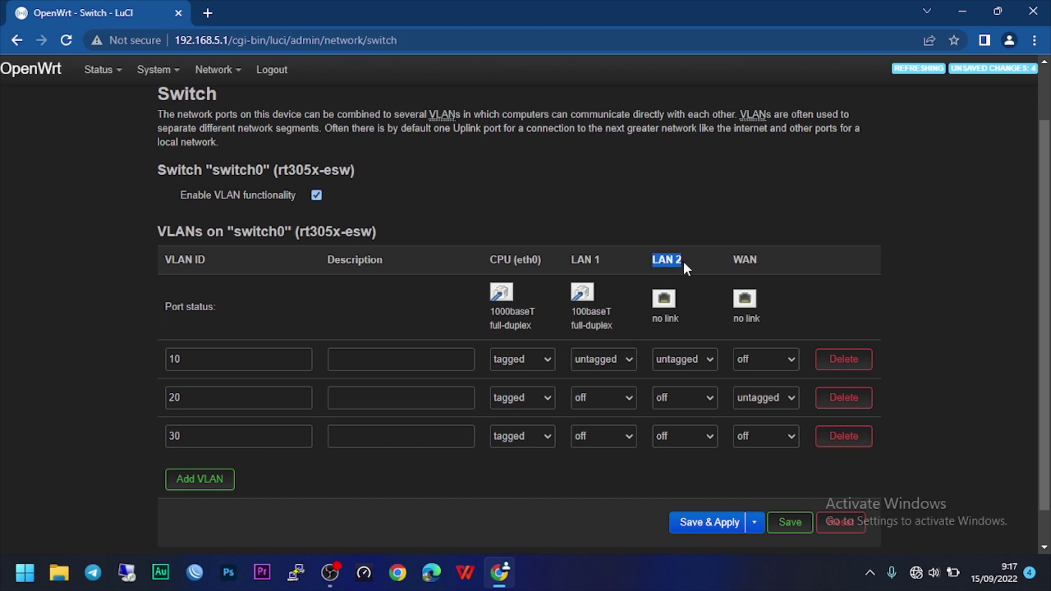
pyautogui.click(173, 398)
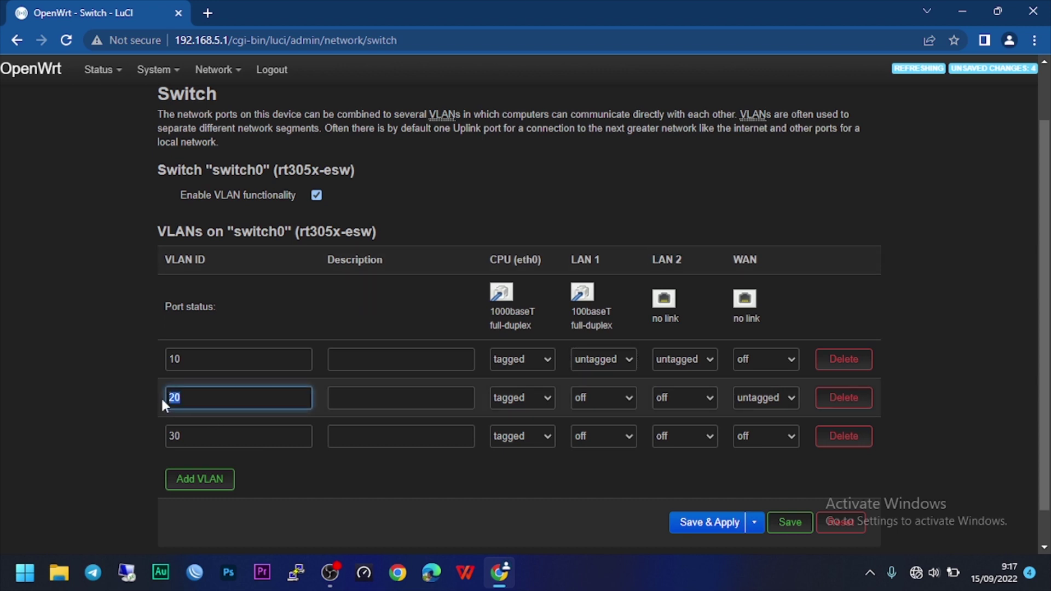
pyautogui.click(678, 404)
pyautogui.click(679, 431)
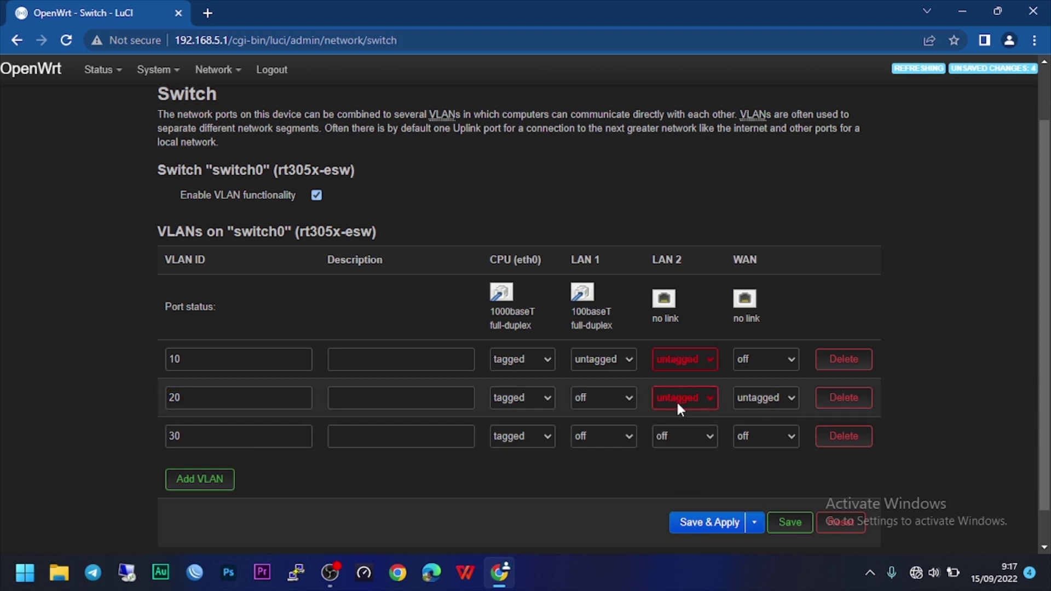
pyautogui.click(673, 359)
pyautogui.click(674, 379)
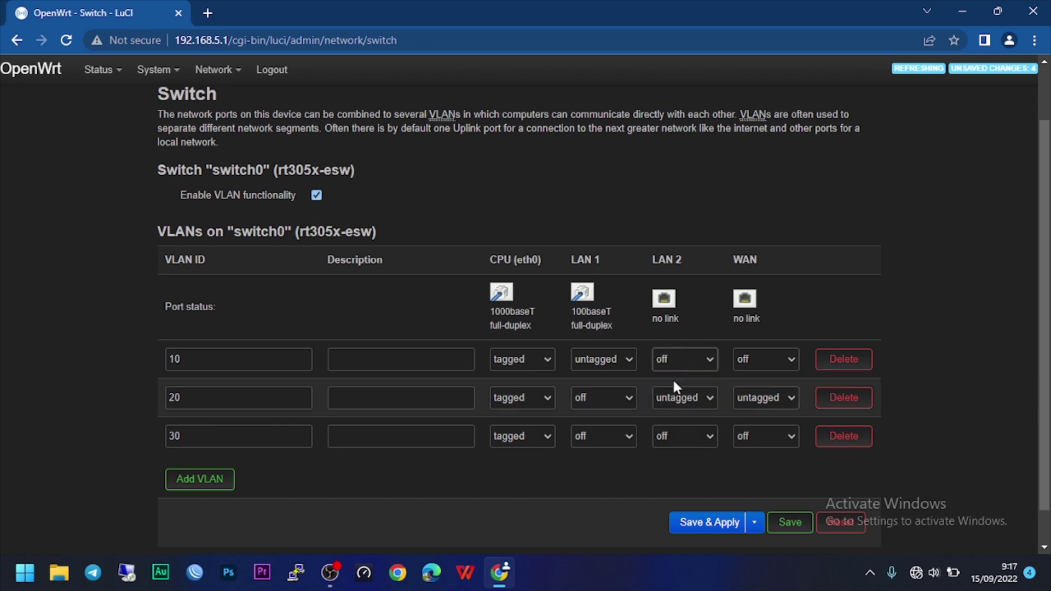
# On VLAN 20, set LAN 1 to tagged and WAN to off.
pyautogui.click(601, 397)
pyautogui.click(600, 443)
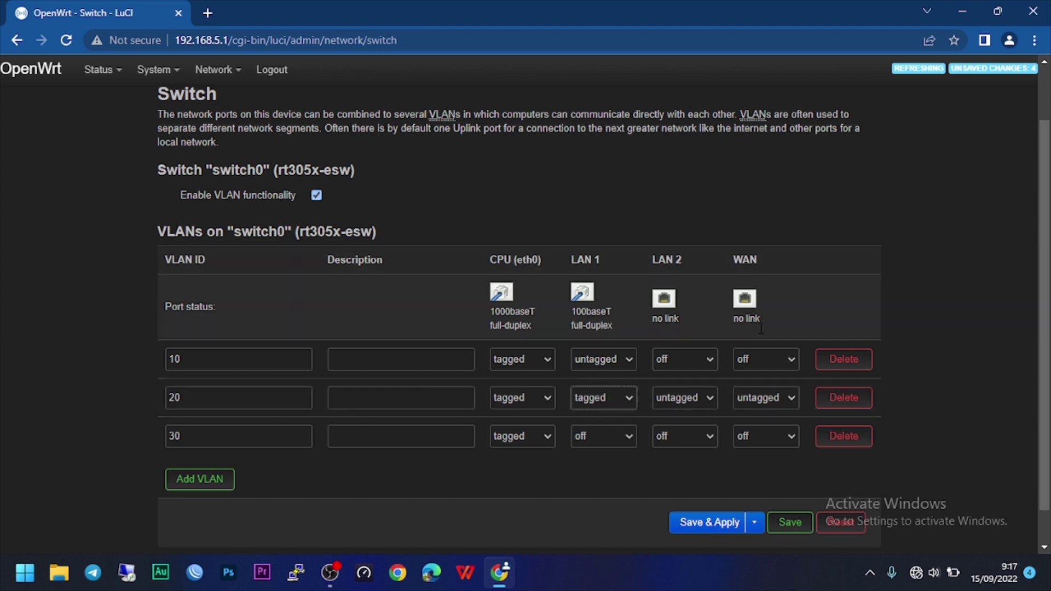
pyautogui.click(774, 396)
pyautogui.click(767, 418)
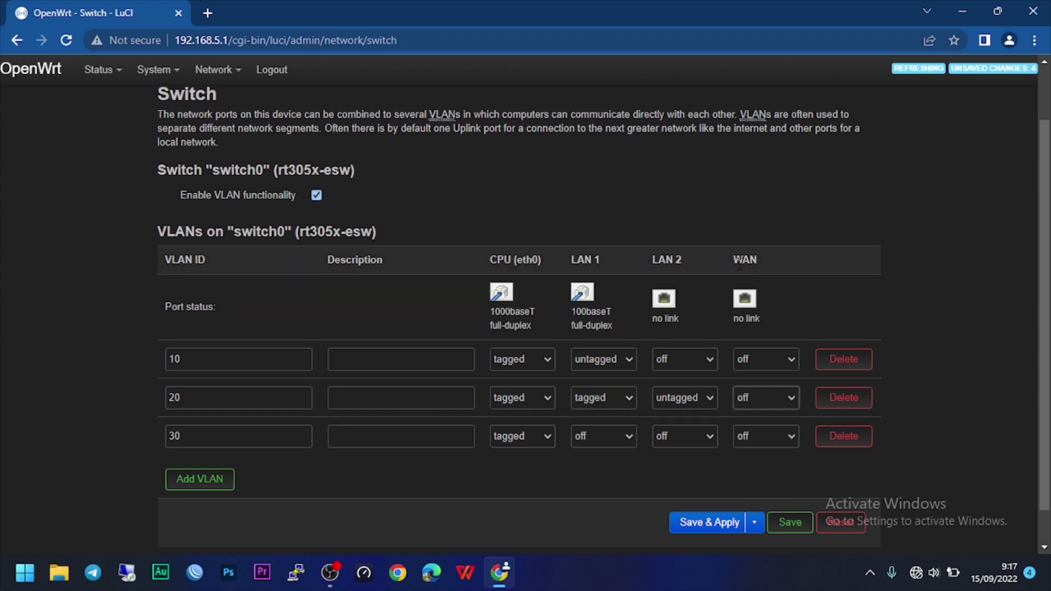
pyautogui.moveTo(733, 260); pyautogui.dragTo(757, 260)
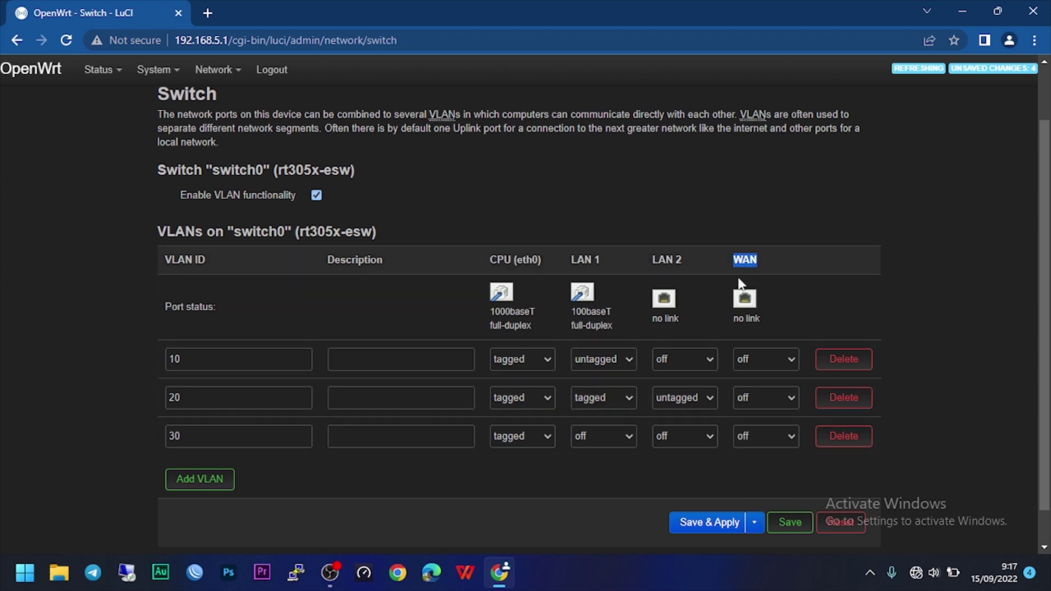
pyautogui.doubleClick(167, 444)
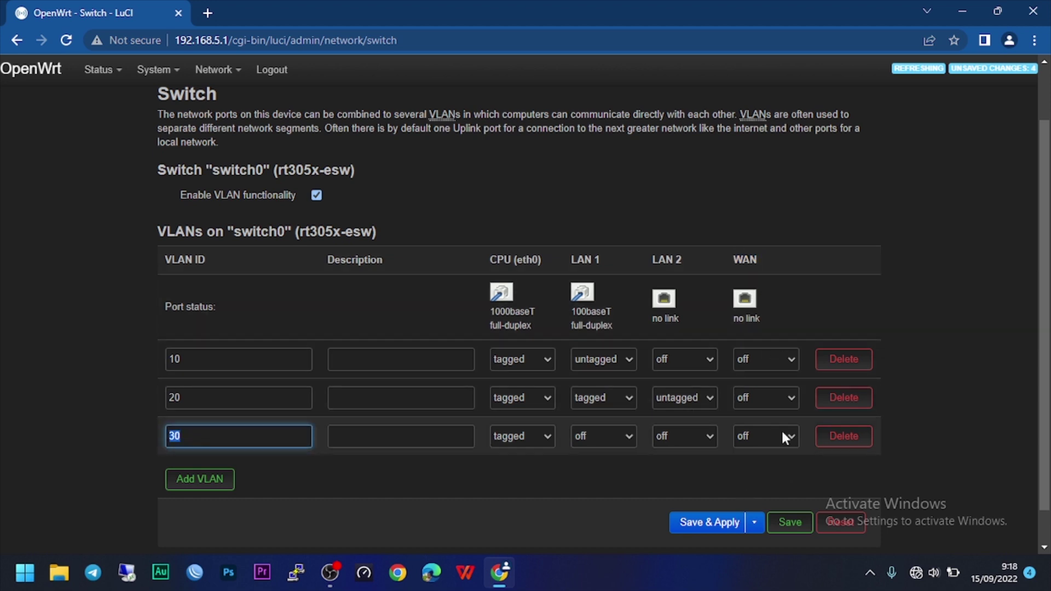
# On VLAN 30, set WAN untagged and LAN 1 tagged, then save the switch settings.
pyautogui.click(754, 432)
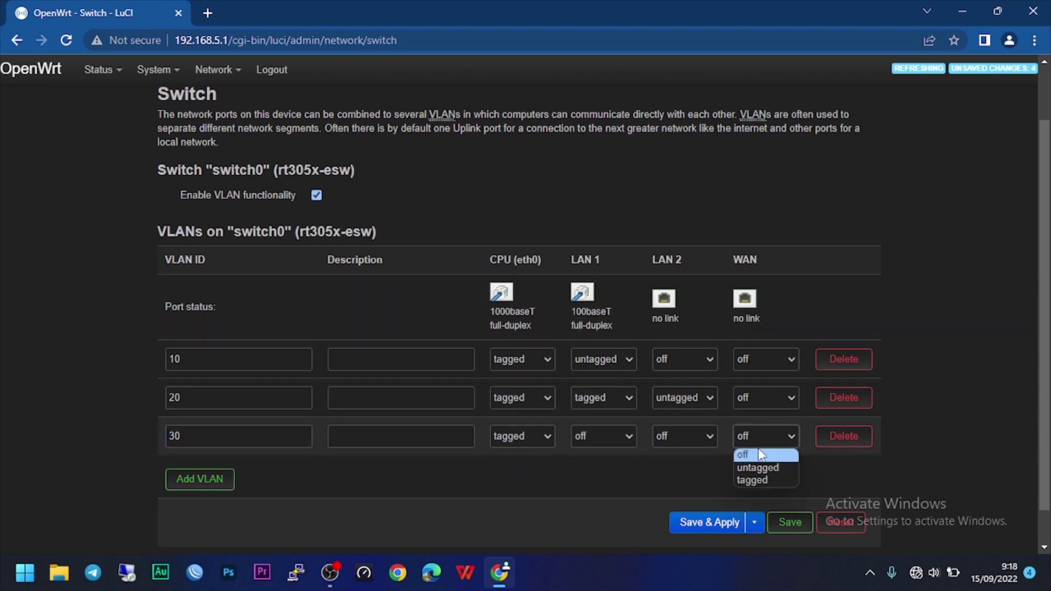
pyautogui.click(761, 466)
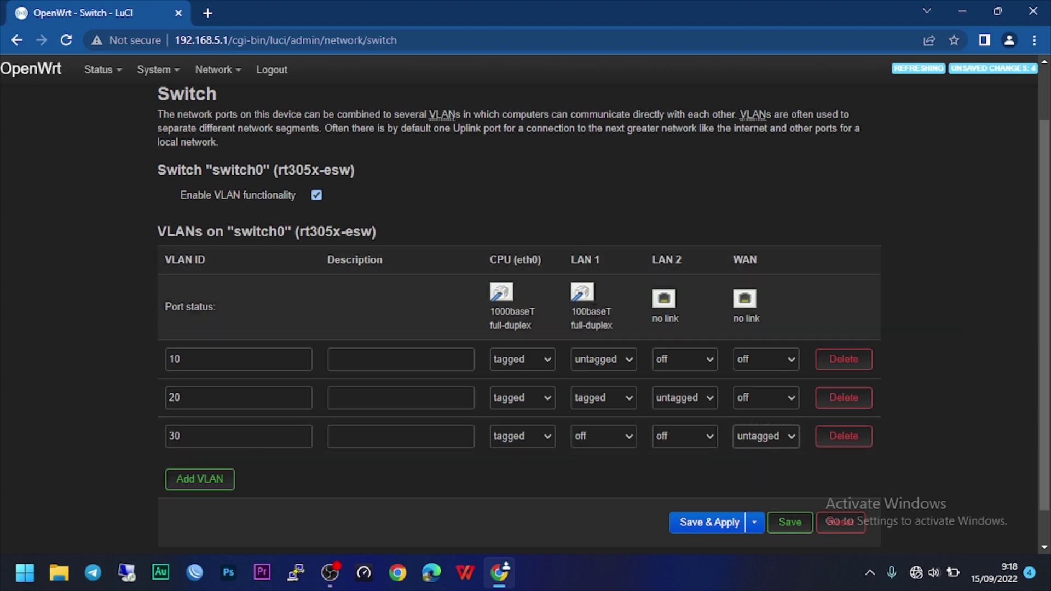
pyautogui.click(589, 436)
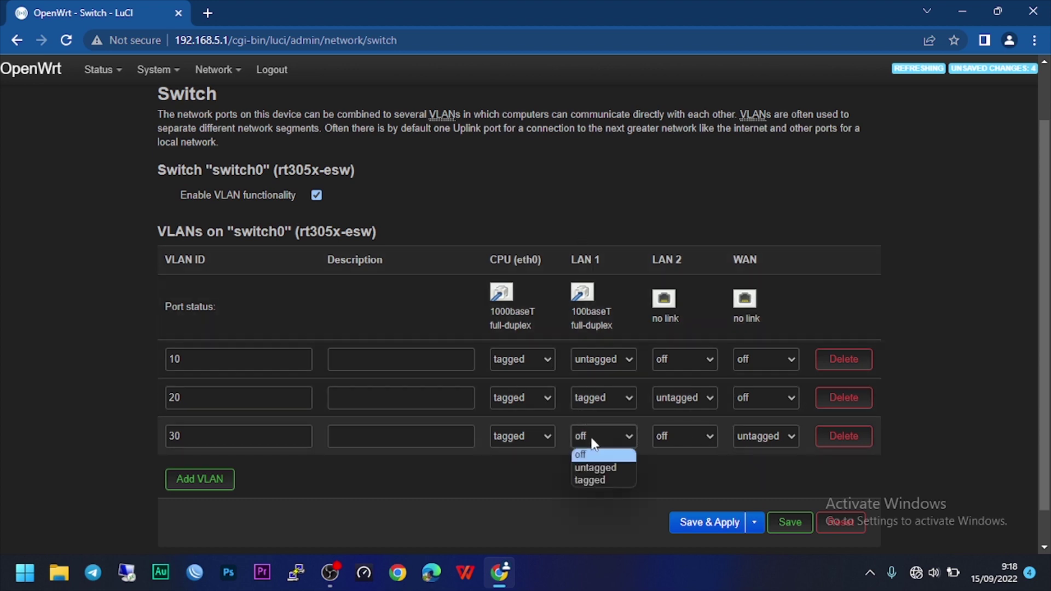
pyautogui.click(596, 479)
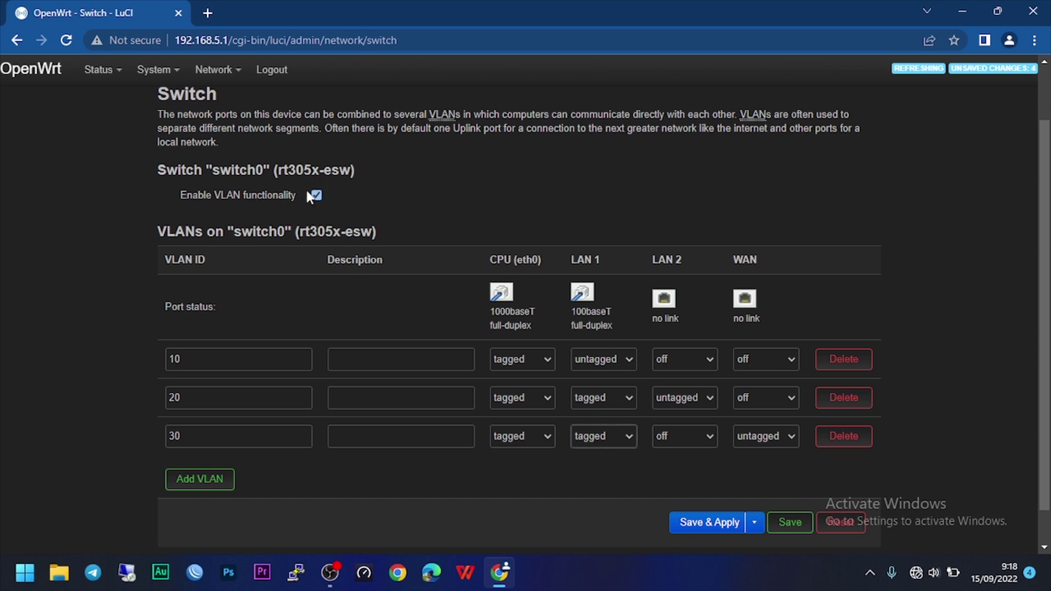
pyautogui.click(789, 522)
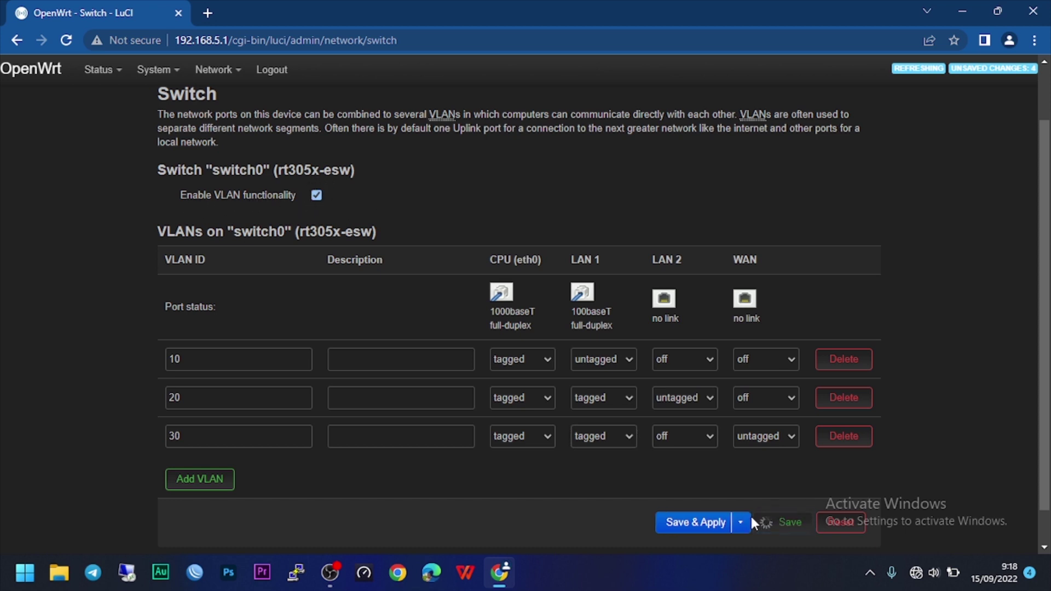
pyautogui.scroll(-1, 554, 506)
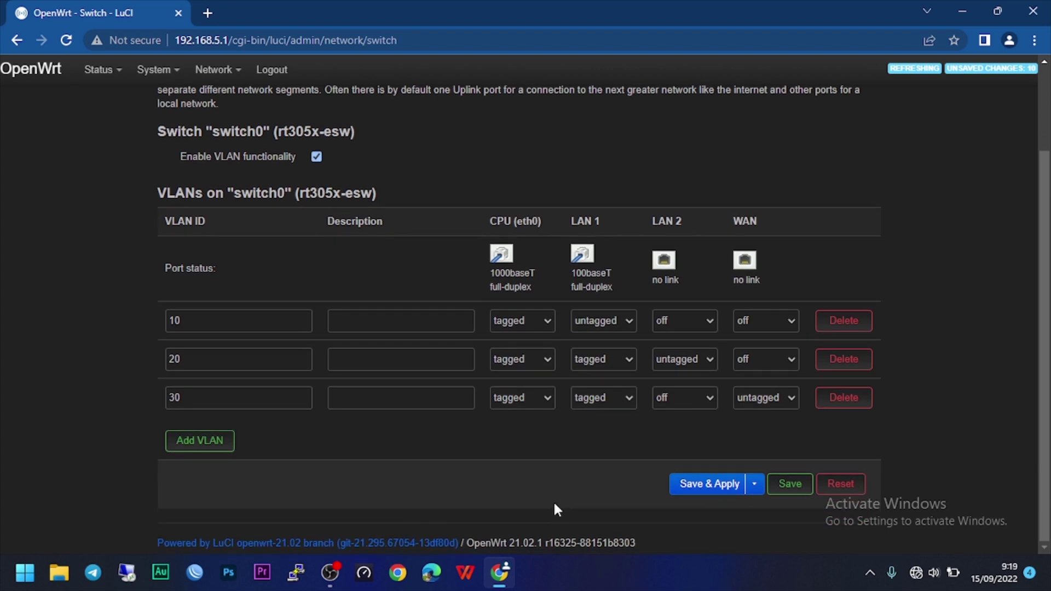
# Apply the saved switch changes using 'Apply unchecked'.
pyautogui.click(755, 492)
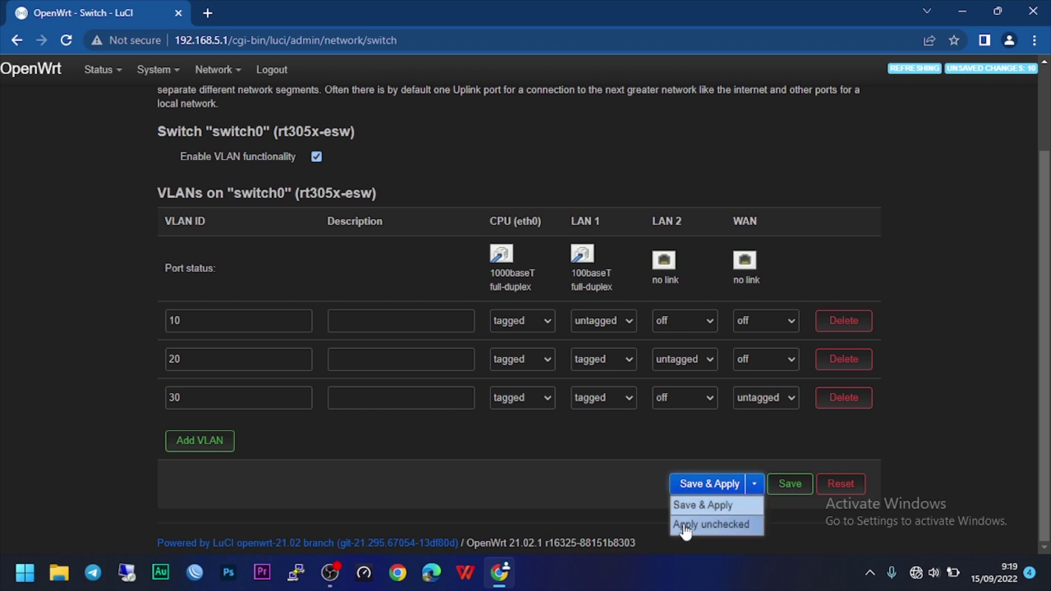
pyautogui.click(698, 526)
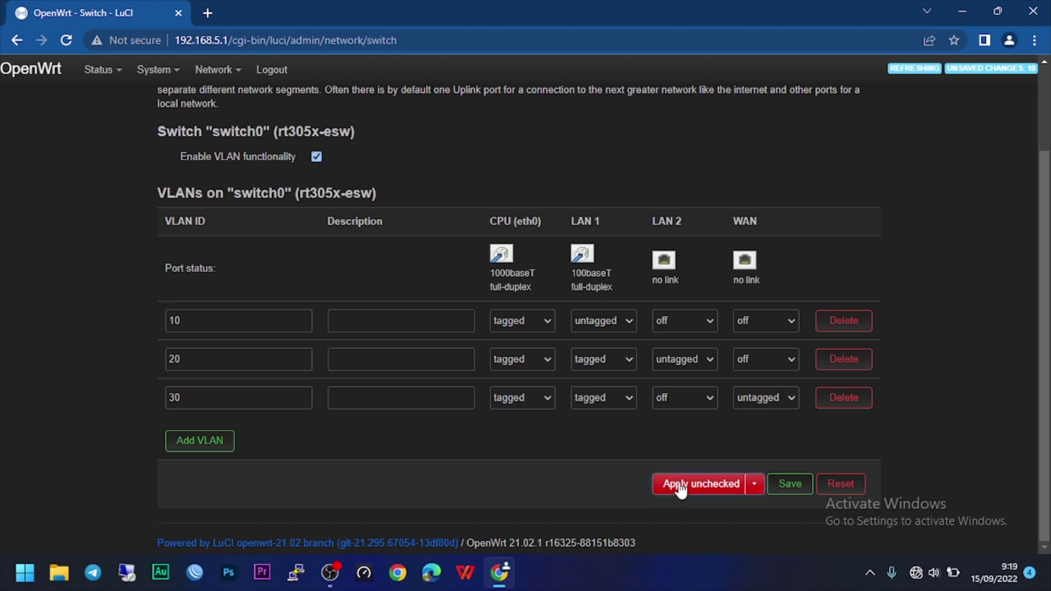
pyautogui.click(704, 486)
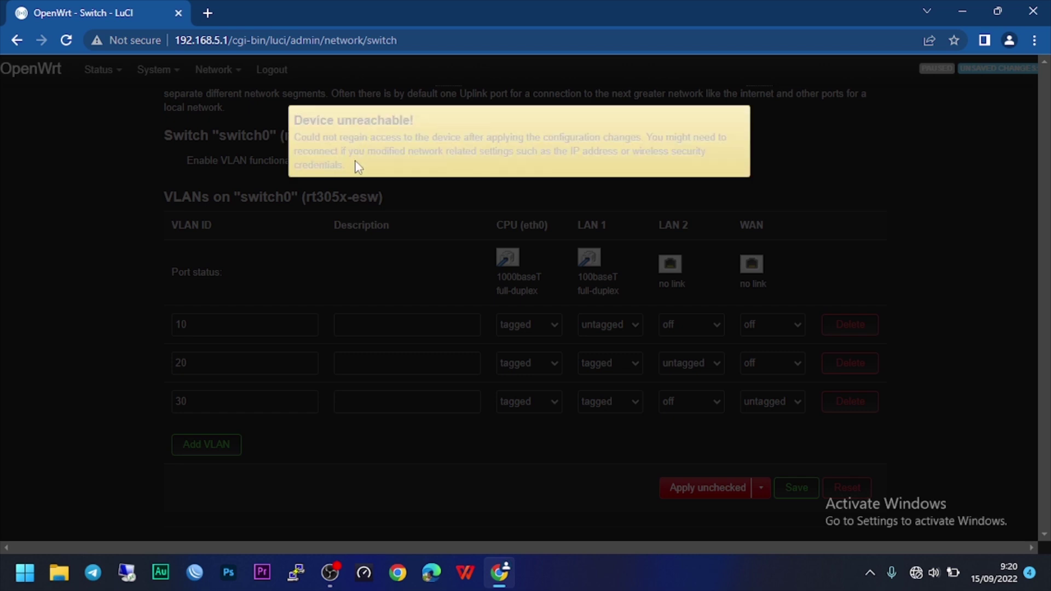
# Trim the URL to 192.168.5.1 and reload it, which now fails to load.
pyautogui.moveTo(294, 118); pyautogui.dragTo(383, 163)
pyautogui.click(383, 163)
pyautogui.click(226, 40)
pyautogui.moveTo(227, 40); pyautogui.dragTo(400, 40)
pyautogui.press('BackSpace')
pyautogui.press('Return')
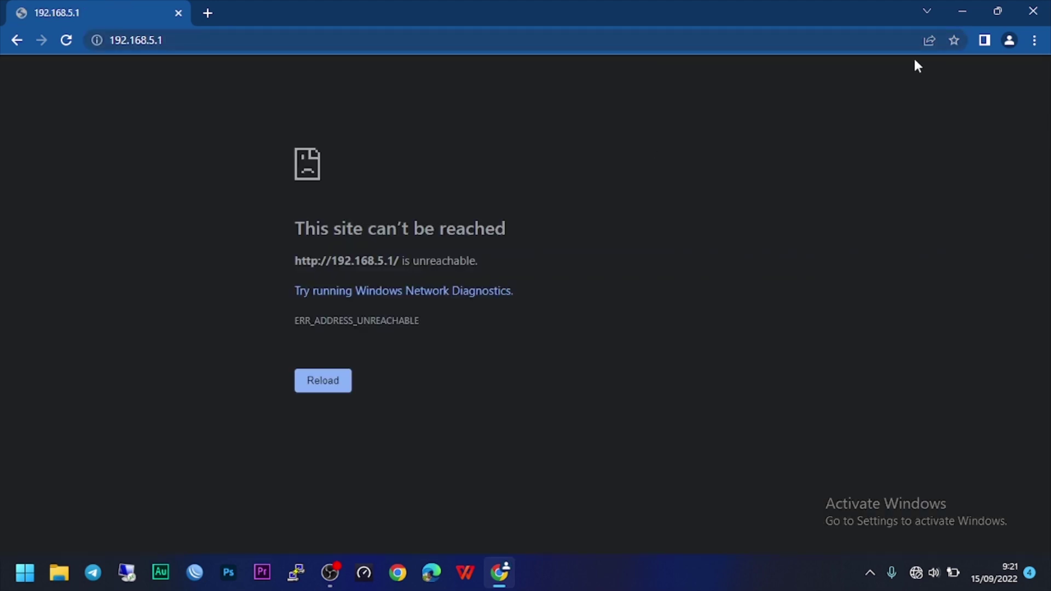
# Close Chrome and restore the File Explorer window showing the WinBox folder.
pyautogui.click(1024, 15)
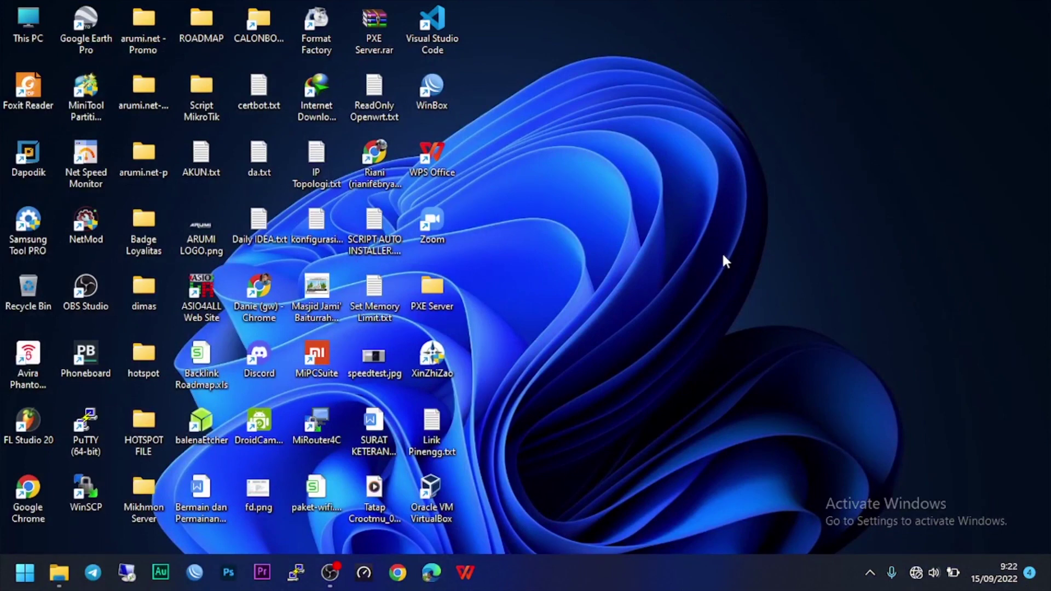
pyautogui.click(59, 573)
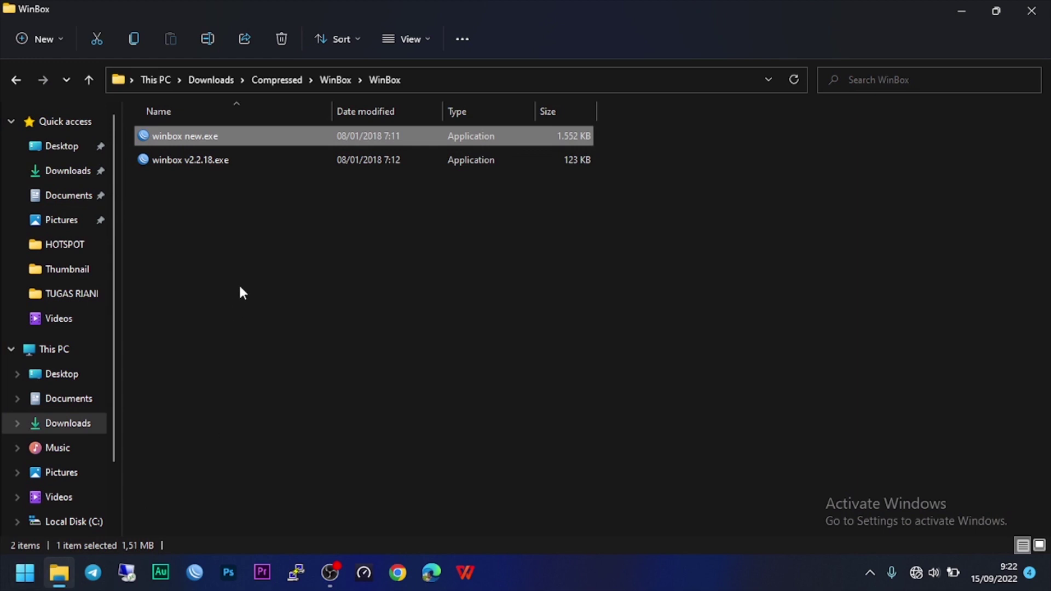
pyautogui.click(232, 285)
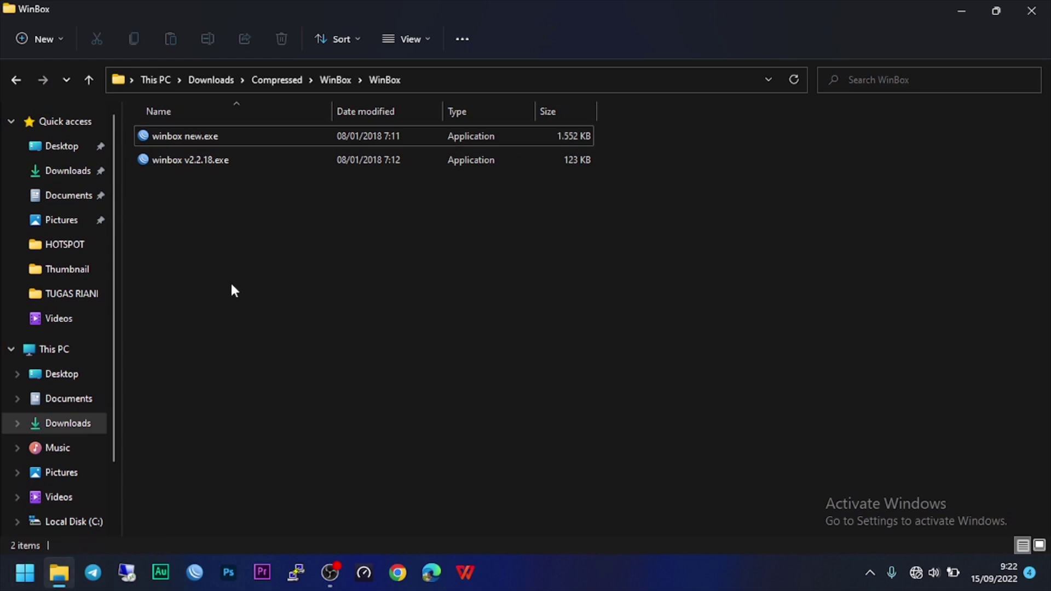
# Launch winbox new.exe, connect to the router, and show the empty VLAN list under Interfaces.
pyautogui.doubleClick(211, 141)
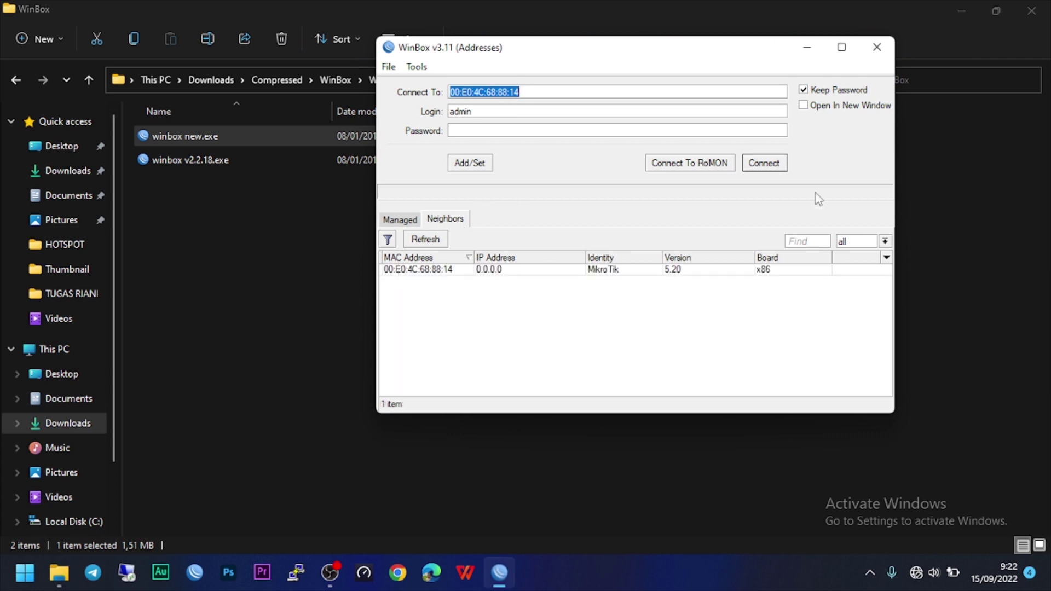
pyautogui.click(771, 166)
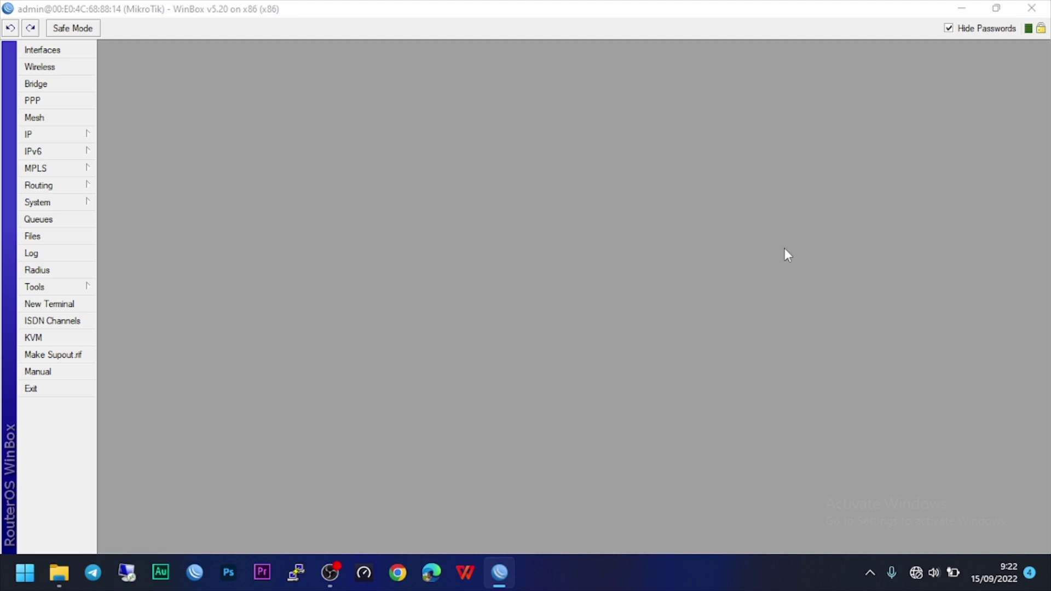
pyautogui.click(43, 50)
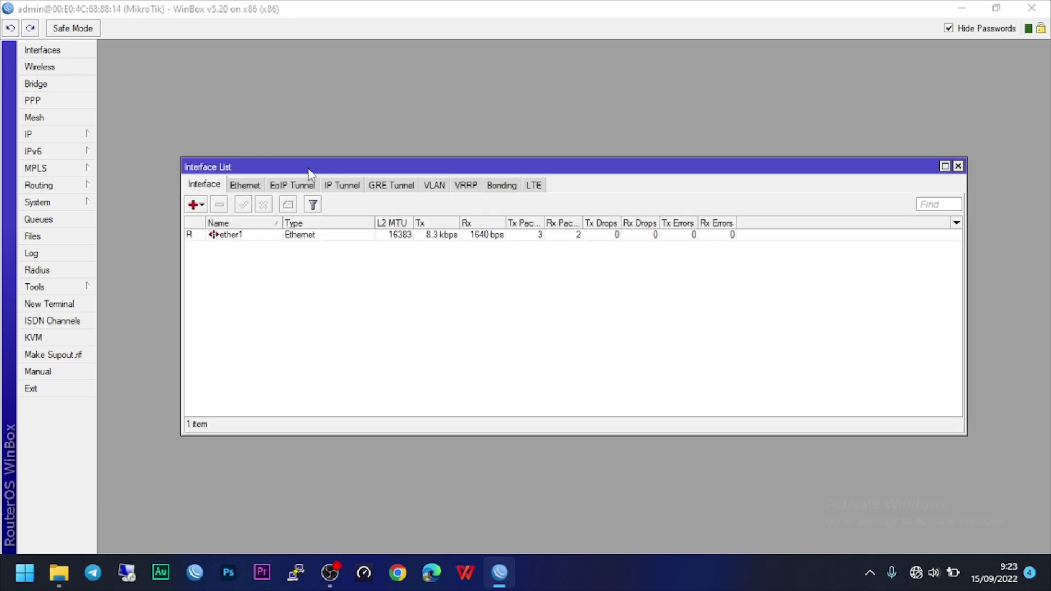
pyautogui.moveTo(307, 165); pyautogui.dragTo(307, 142)
pyautogui.click(194, 183)
pyautogui.click(489, 257)
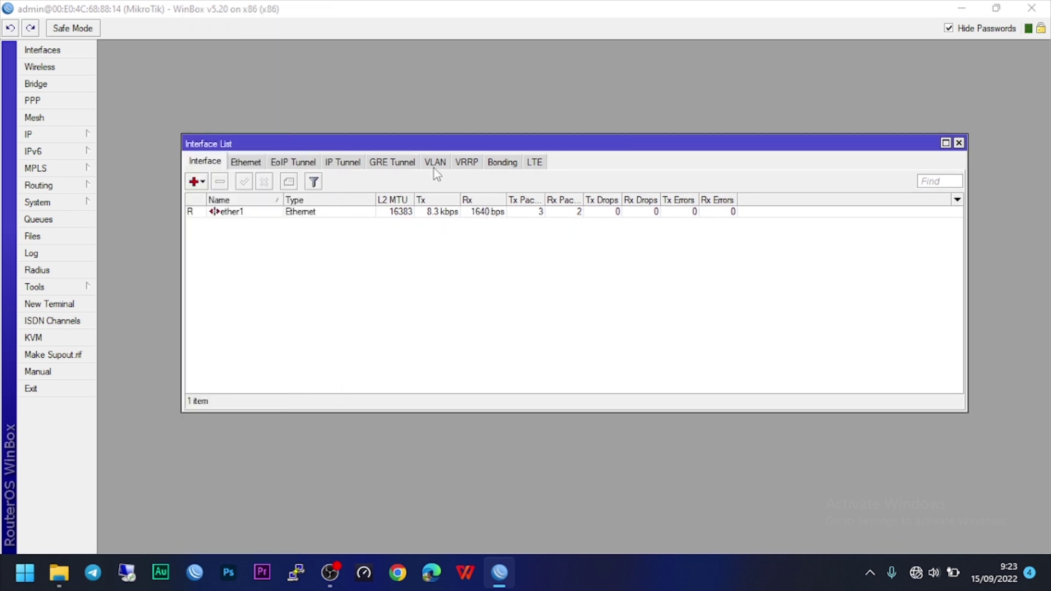
pyautogui.click(436, 162)
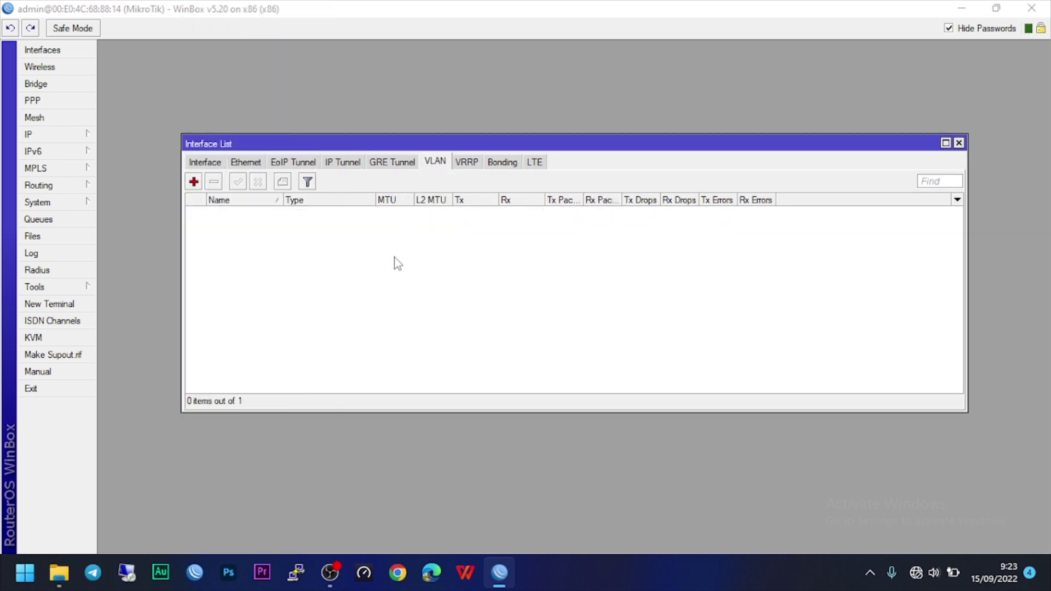
# Create a VLAN interface named '1. Trunk'.
pyautogui.click(190, 185)
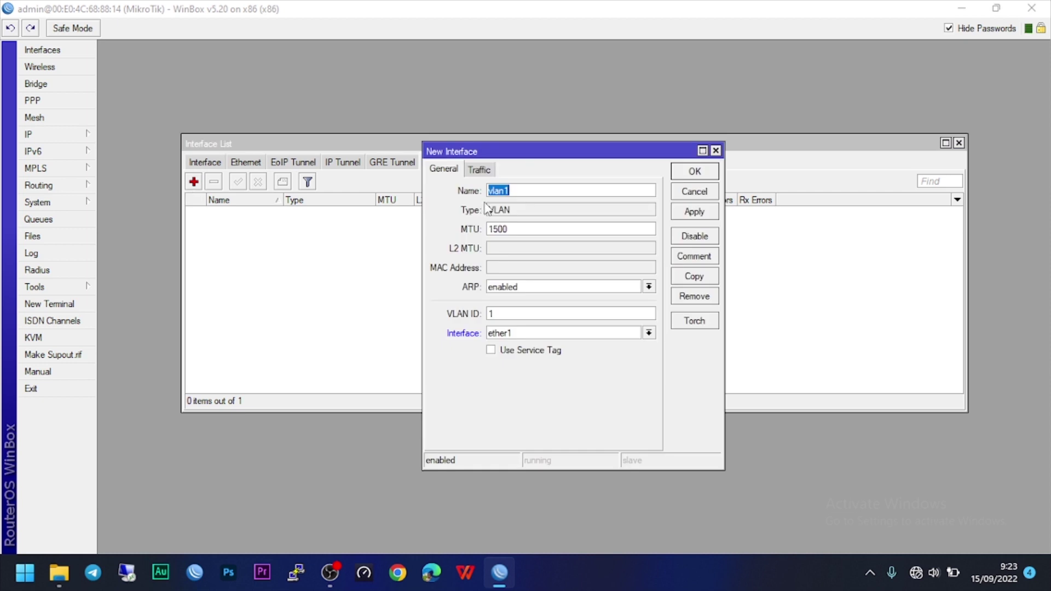
pyautogui.write('1')
pyautogui.write('. Truk')
pyautogui.press('BackSpace')
pyautogui.write('nk')
pyautogui.write('0')
pyautogui.click(694, 213)
pyautogui.click(693, 171)
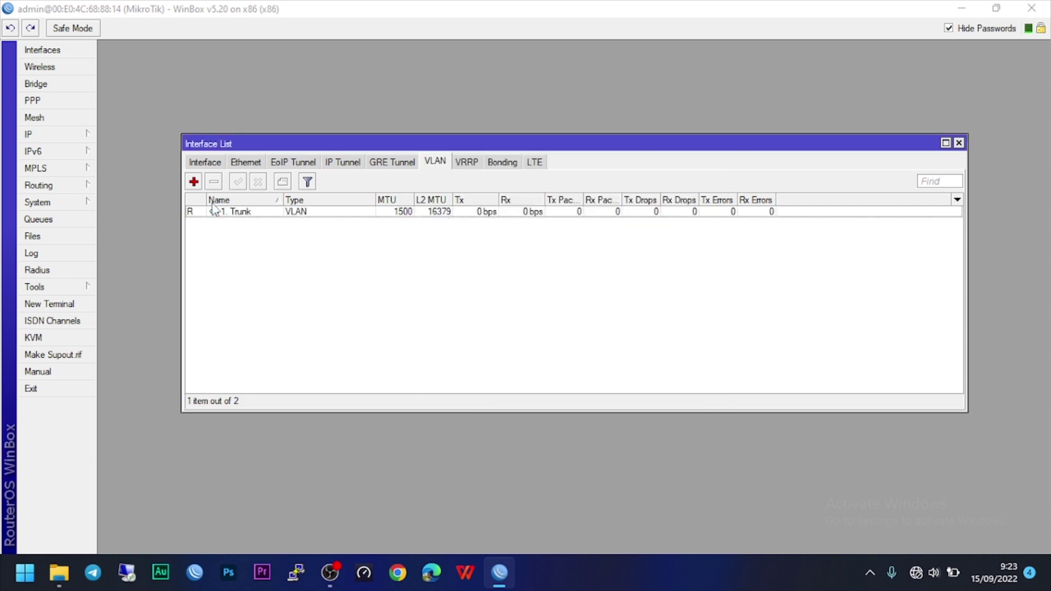
# Create VLAN interface '2. Hotspot' with VLAN ID 20.
pyautogui.click(194, 181)
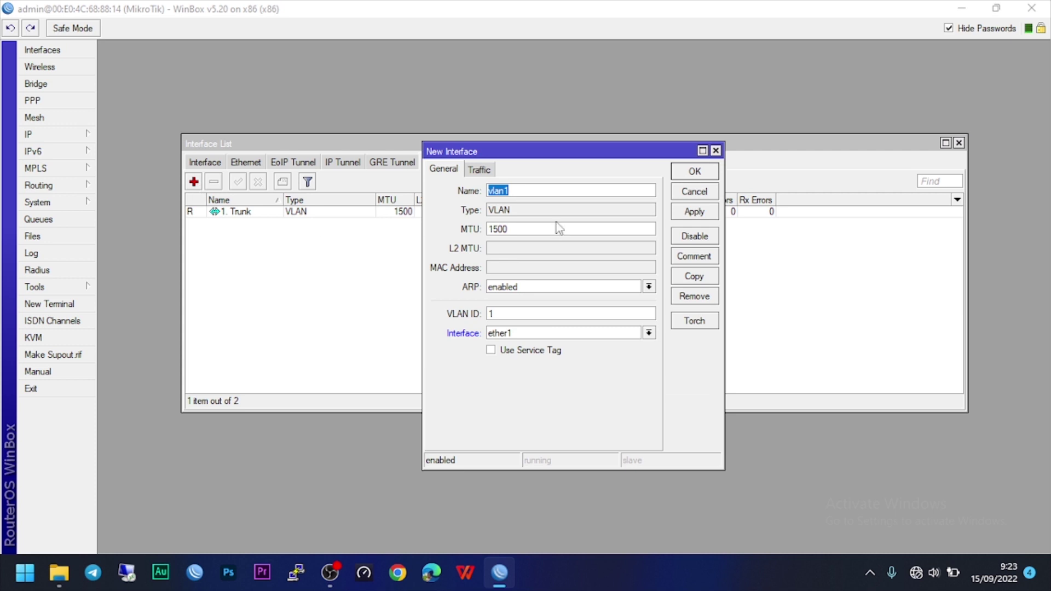
pyautogui.write('2. Hotspot')
pyautogui.moveTo(519, 313); pyautogui.dragTo(454, 311)
pyautogui.write('20')
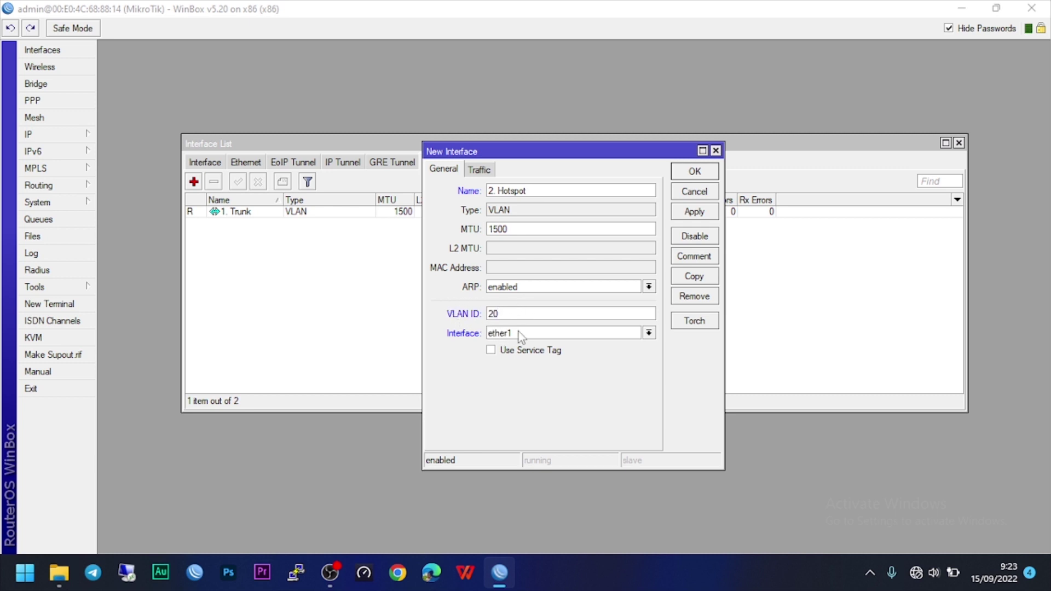
pyautogui.click(694, 212)
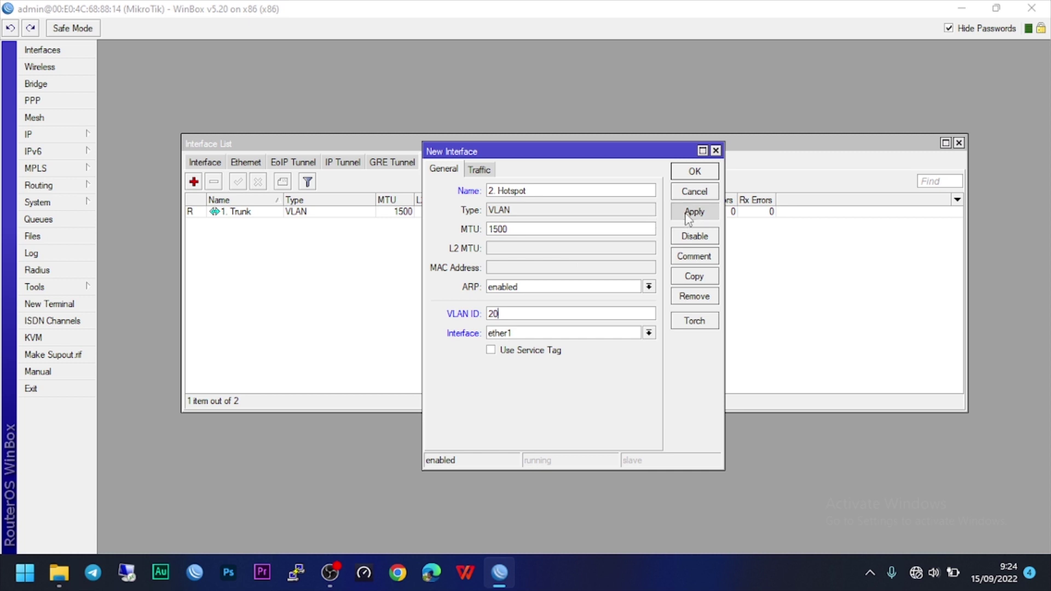
pyautogui.click(694, 172)
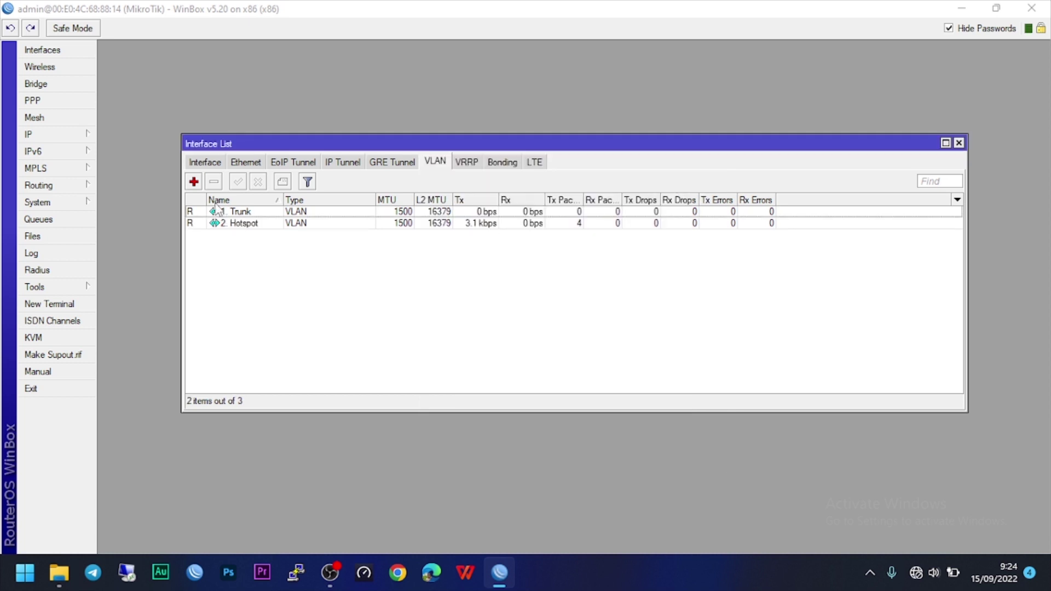
# Create VLAN '3. Internet' with ID 30 on ether1, then list all interfaces.
pyautogui.click(194, 182)
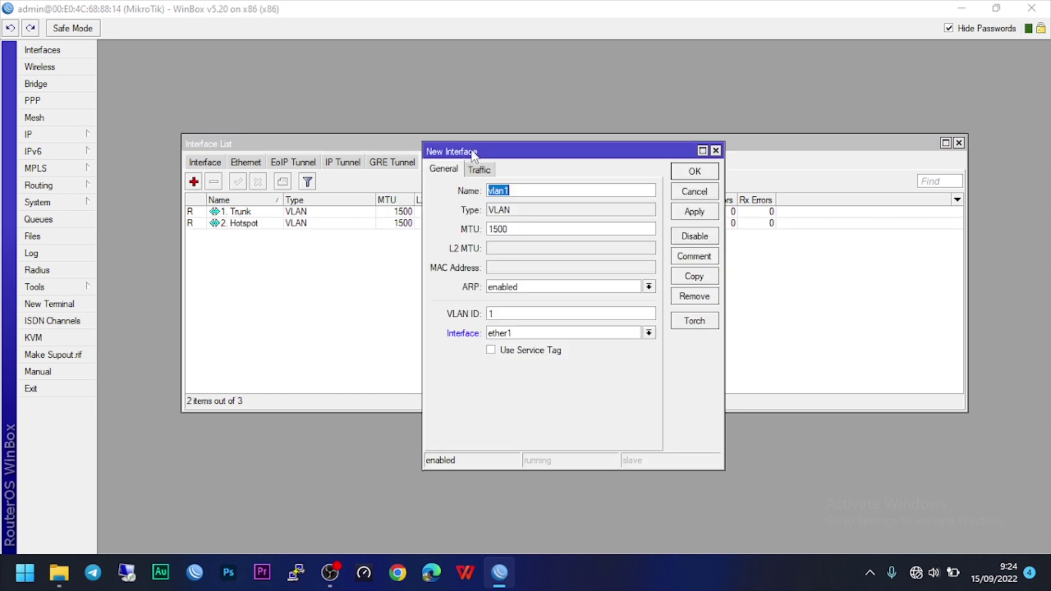
pyautogui.write('3. Internet')
pyautogui.moveTo(506, 313); pyautogui.dragTo(435, 317)
pyautogui.write('30')
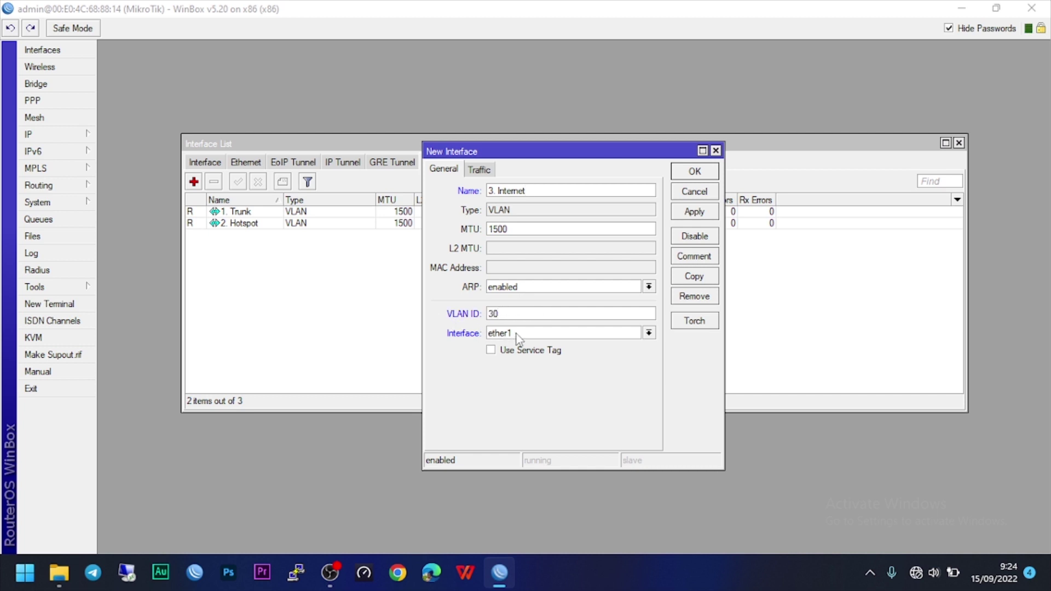
pyautogui.click(685, 214)
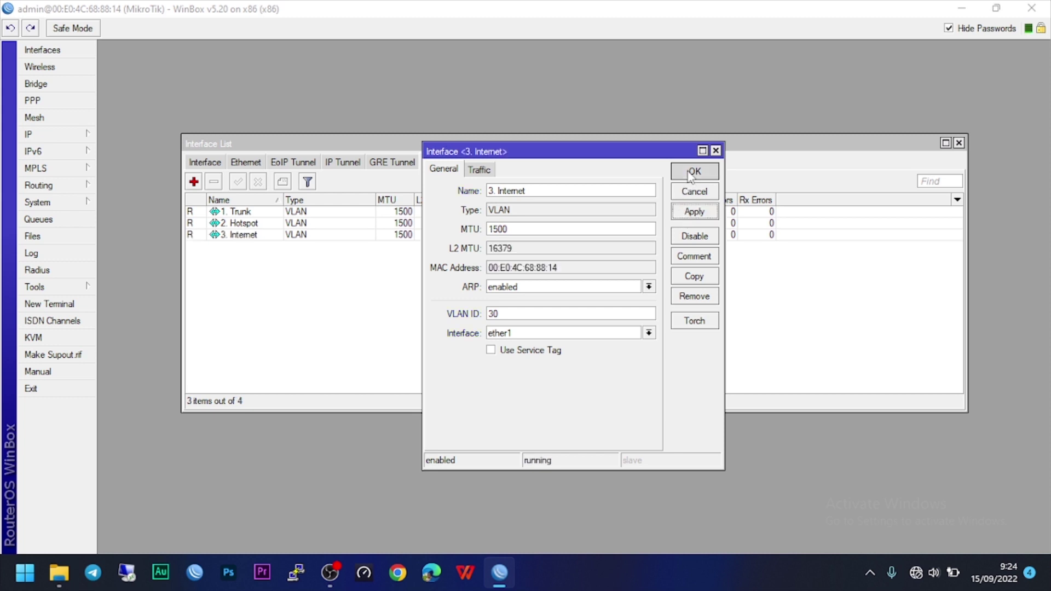
pyautogui.click(691, 174)
pyautogui.click(207, 162)
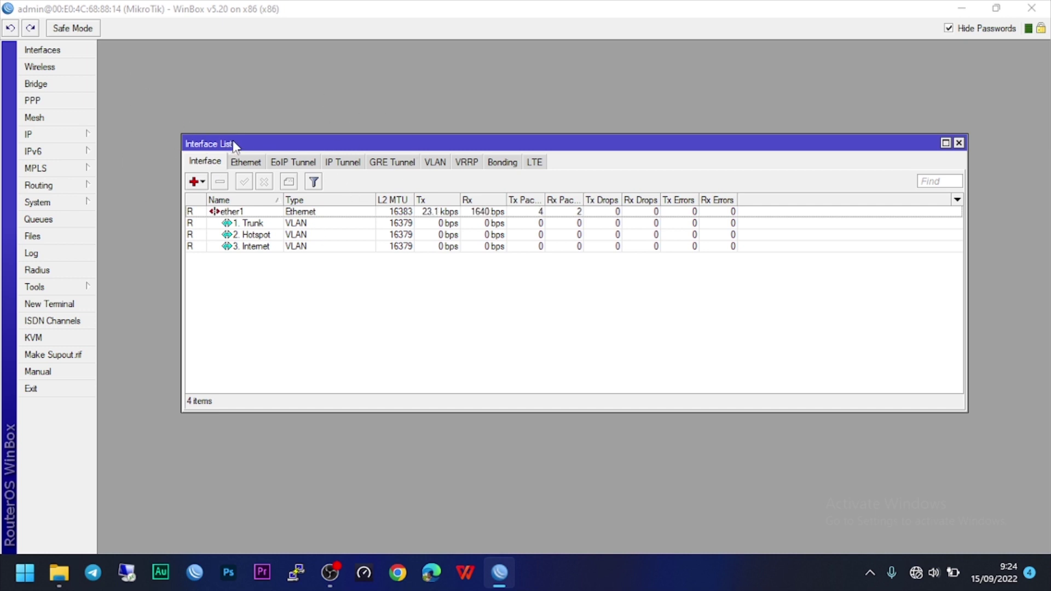
pyautogui.click(264, 224)
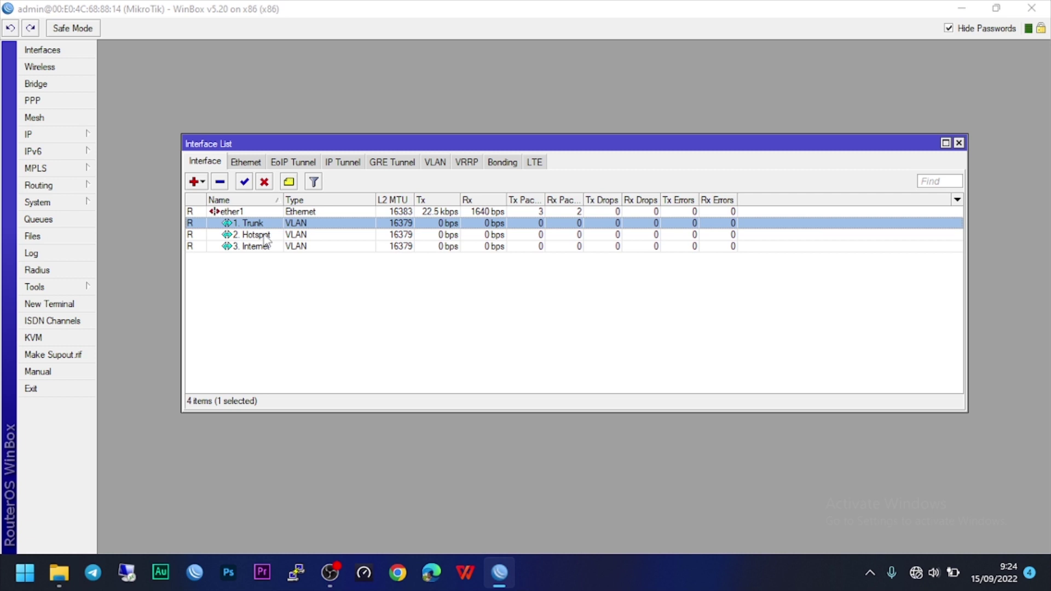
pyautogui.click(264, 235)
pyautogui.click(264, 247)
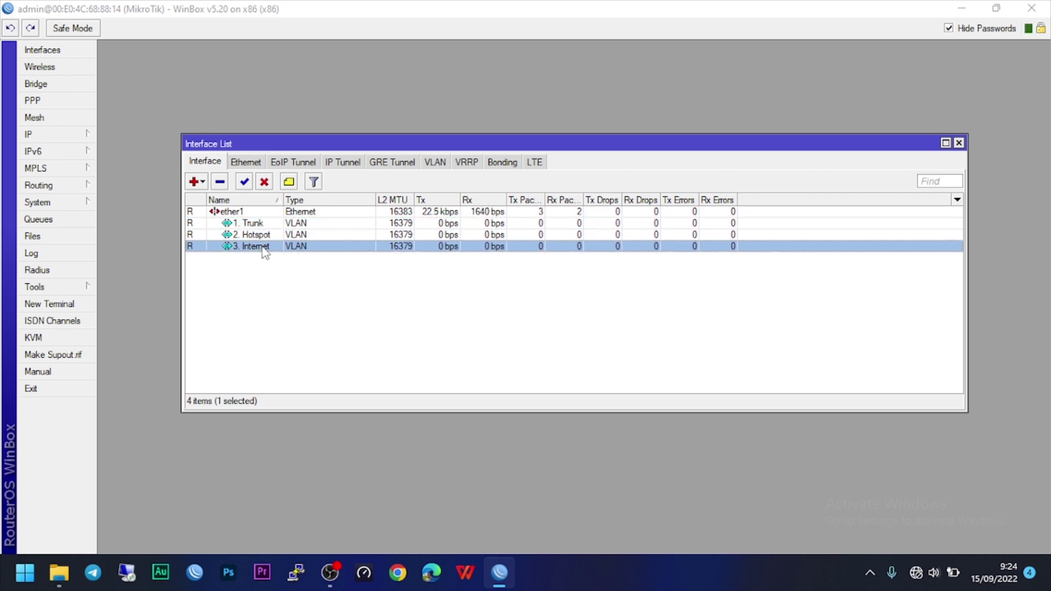
pyautogui.click(271, 233)
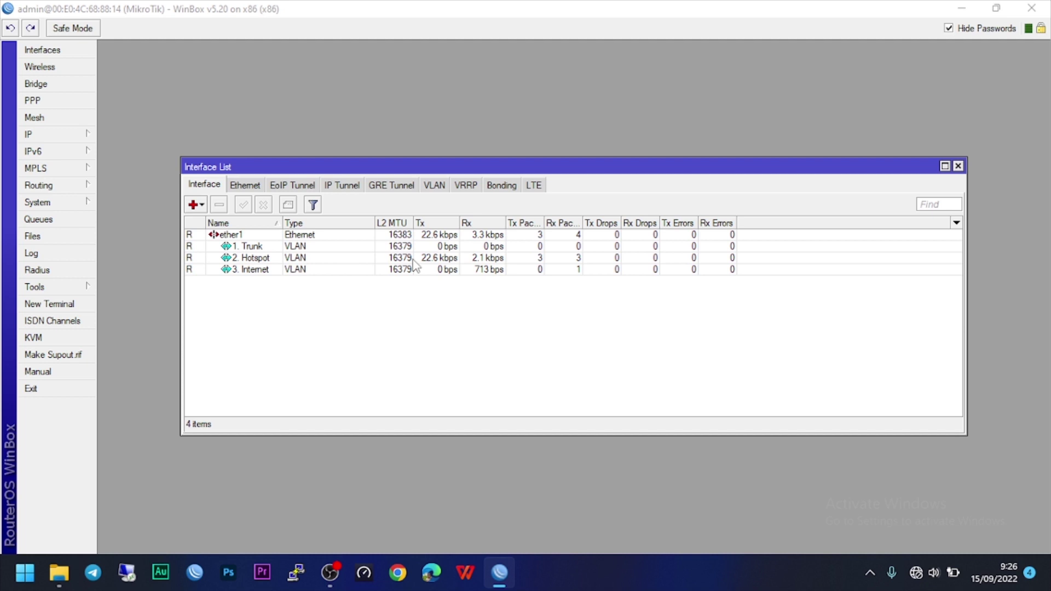
pyautogui.click(425, 262)
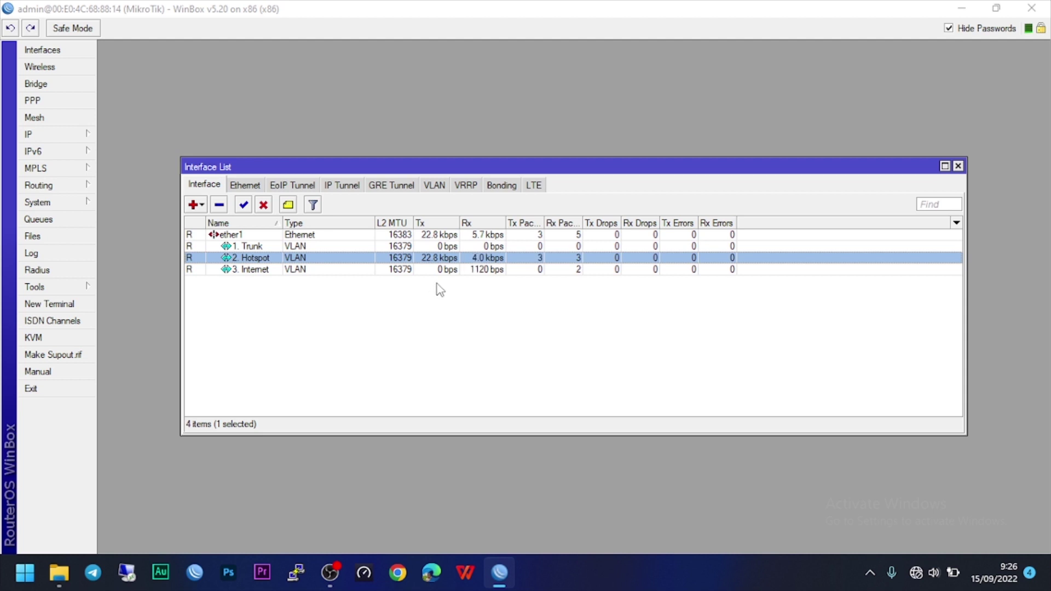
pyautogui.click(925, 573)
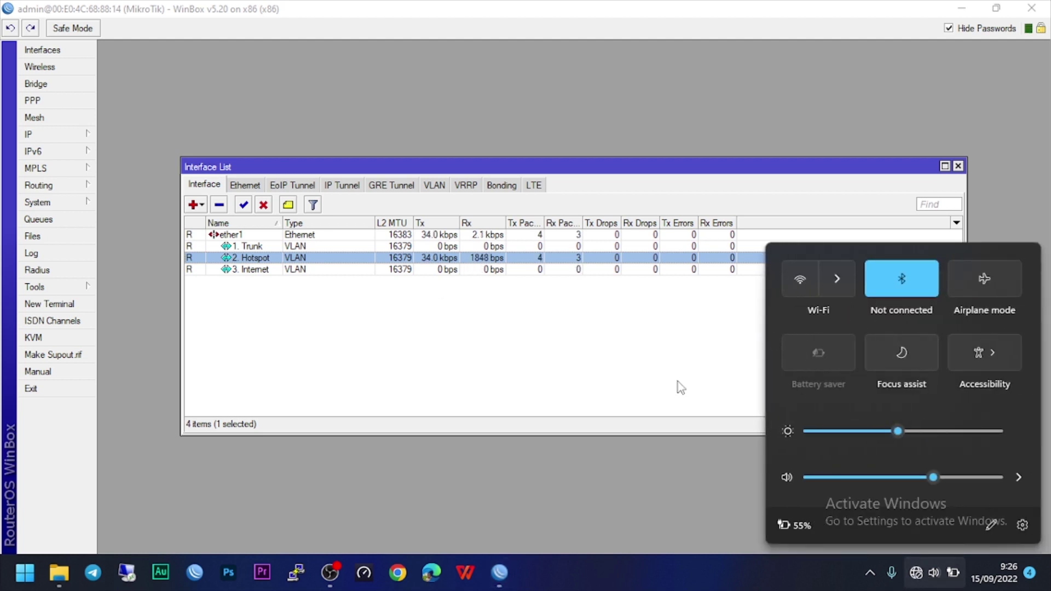
pyautogui.click(896, 573)
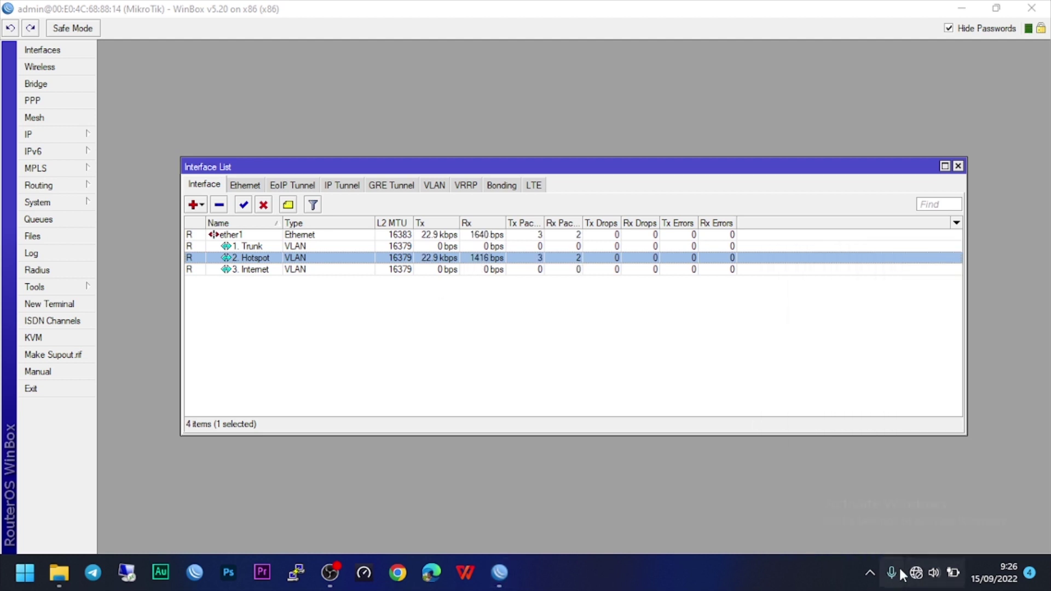
pyautogui.click(546, 350)
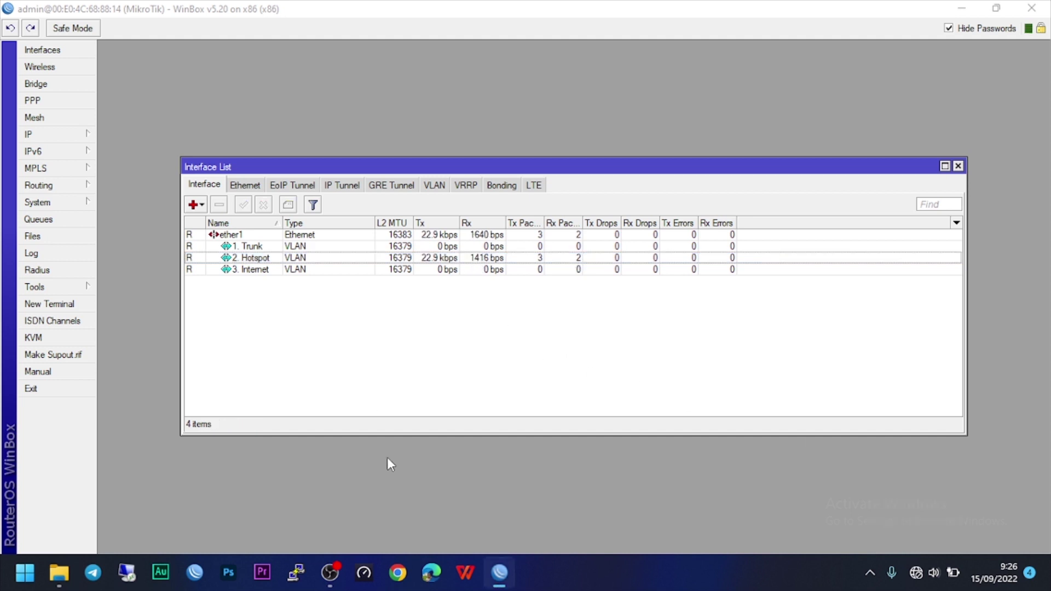
pyautogui.click(50, 138)
# Delete the unknown DHCP client and add a new DHCP client on 3. Internet.
pyautogui.click(129, 186)
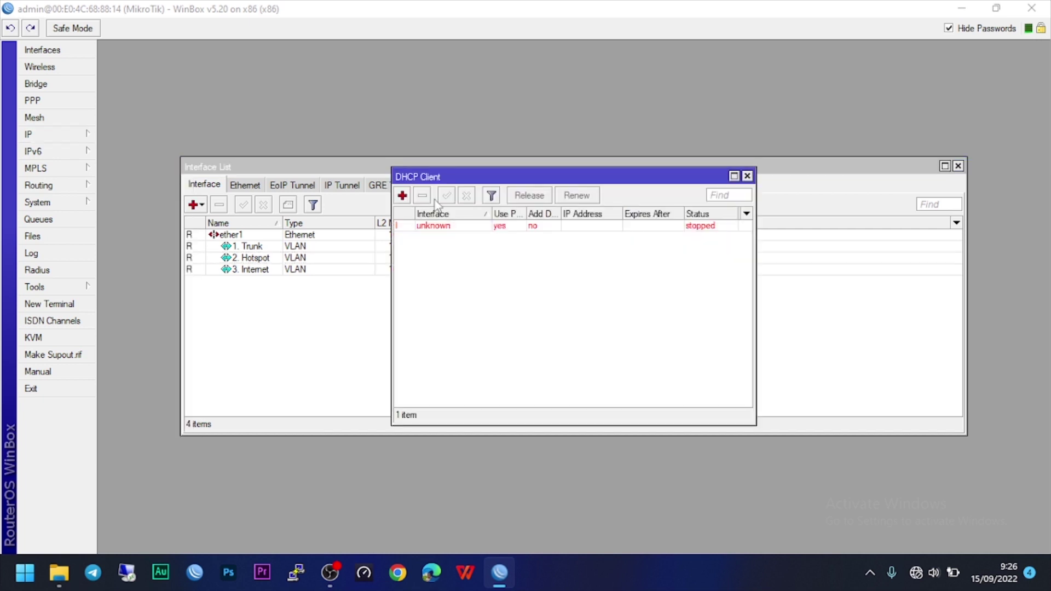
pyautogui.click(452, 226)
pyautogui.click(423, 195)
pyautogui.moveTo(555, 176); pyautogui.dragTo(713, 173)
pyautogui.click(562, 192)
pyautogui.moveTo(517, 136); pyautogui.dragTo(712, 93)
pyautogui.click(766, 138)
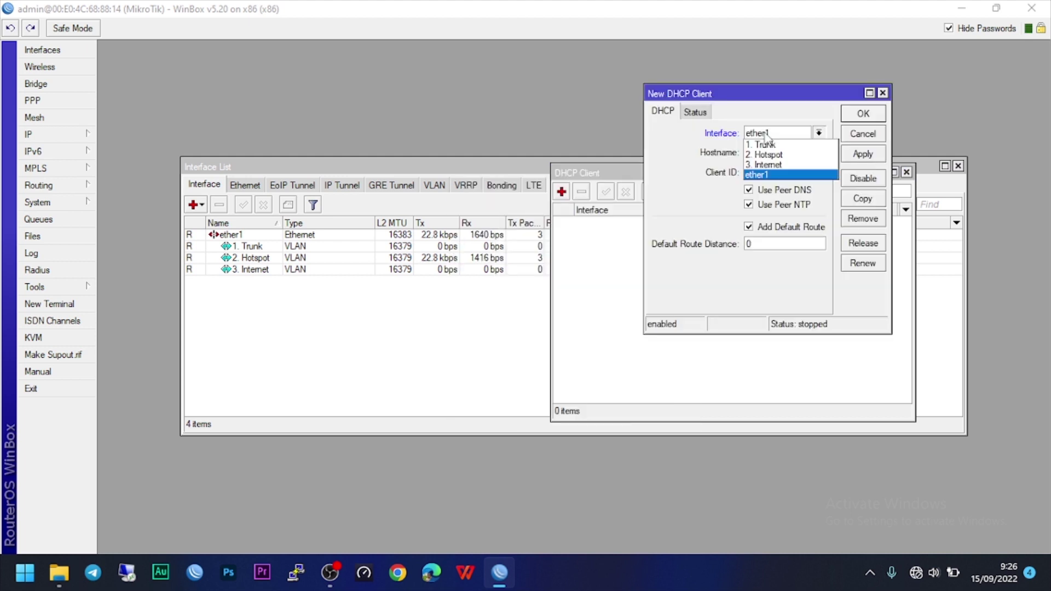
pyautogui.click(768, 164)
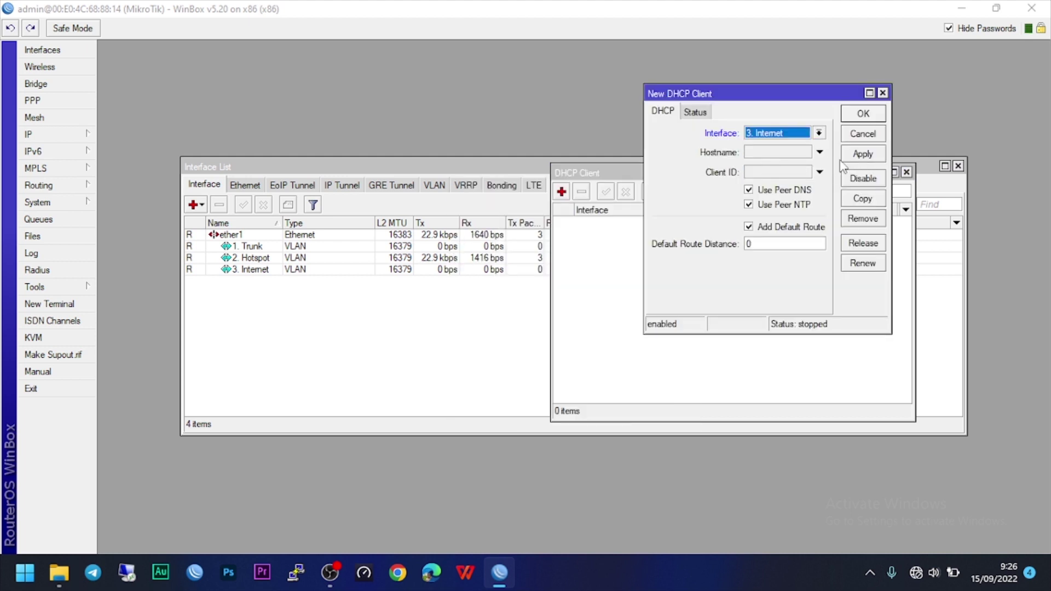
pyautogui.click(862, 155)
pyautogui.moveTo(767, 90); pyautogui.dragTo(628, 275)
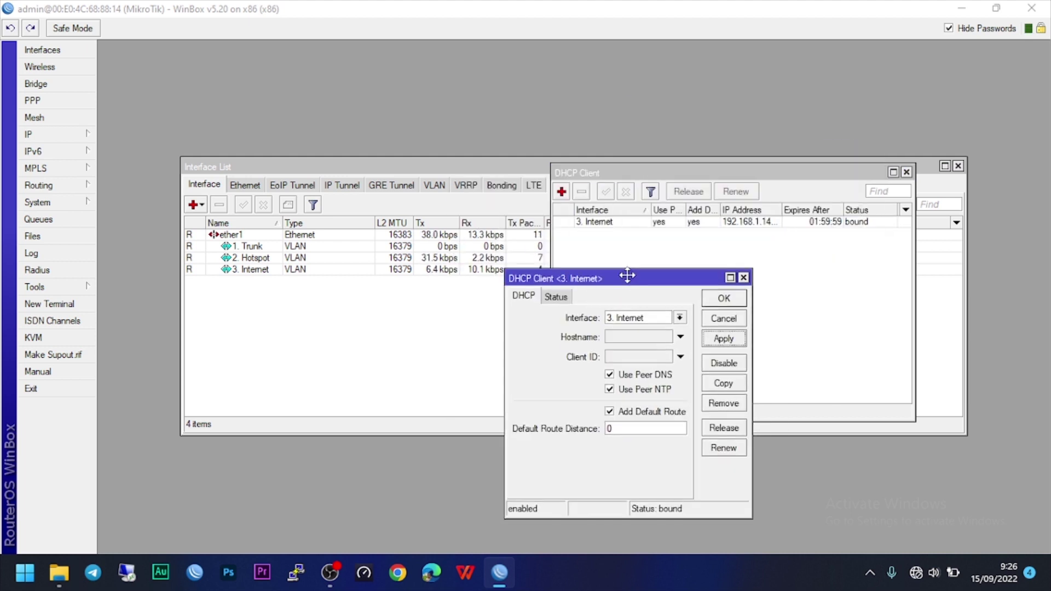
pyautogui.click(724, 298)
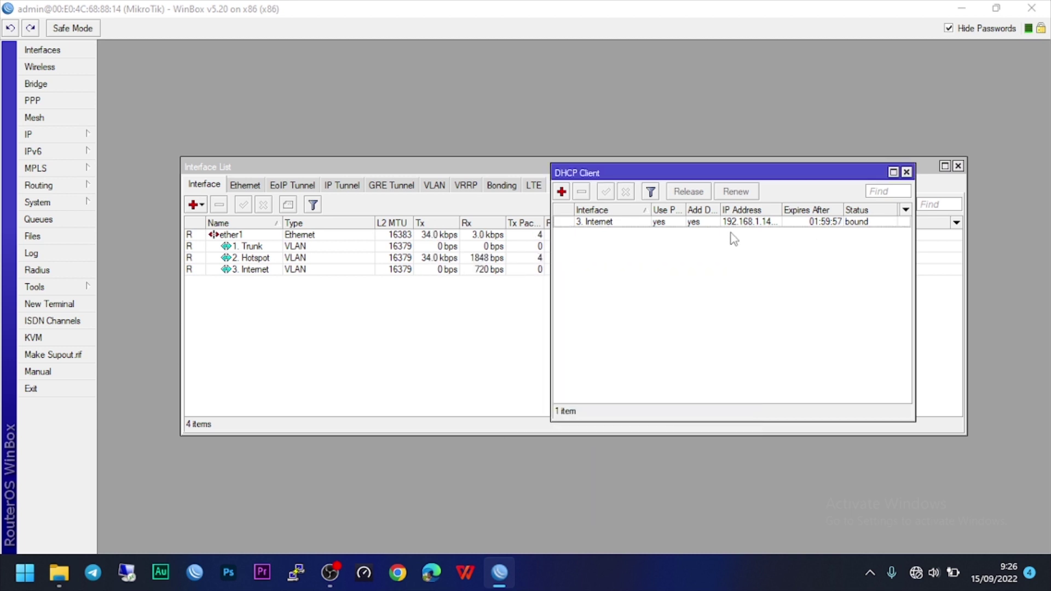
# Open IP > Routes and select the static default route via 192.168.1.1.
pyautogui.click(50, 134)
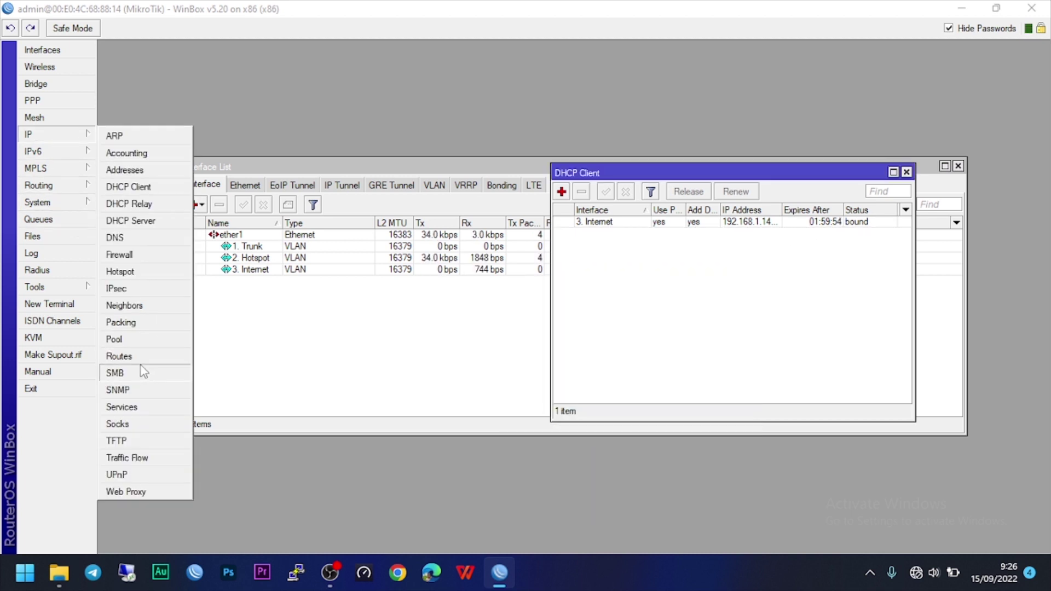
pyautogui.click(137, 357)
pyautogui.click(449, 237)
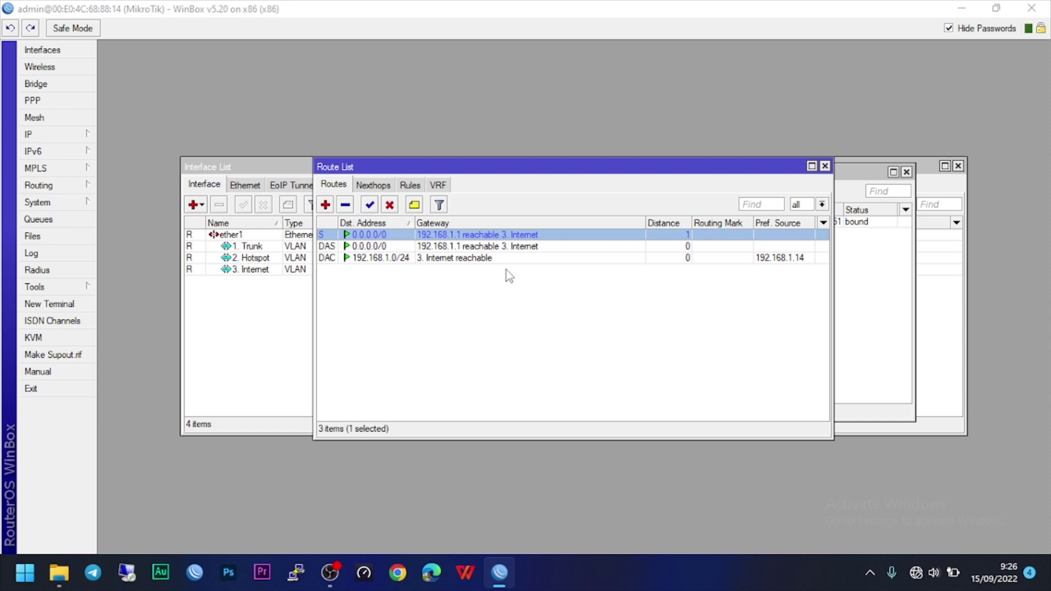
# Disable and re-enable the static default route via 192.168.1.1.
pyautogui.click(389, 205)
pyautogui.click(369, 206)
pyautogui.moveTo(472, 167); pyautogui.dragTo(389, 300)
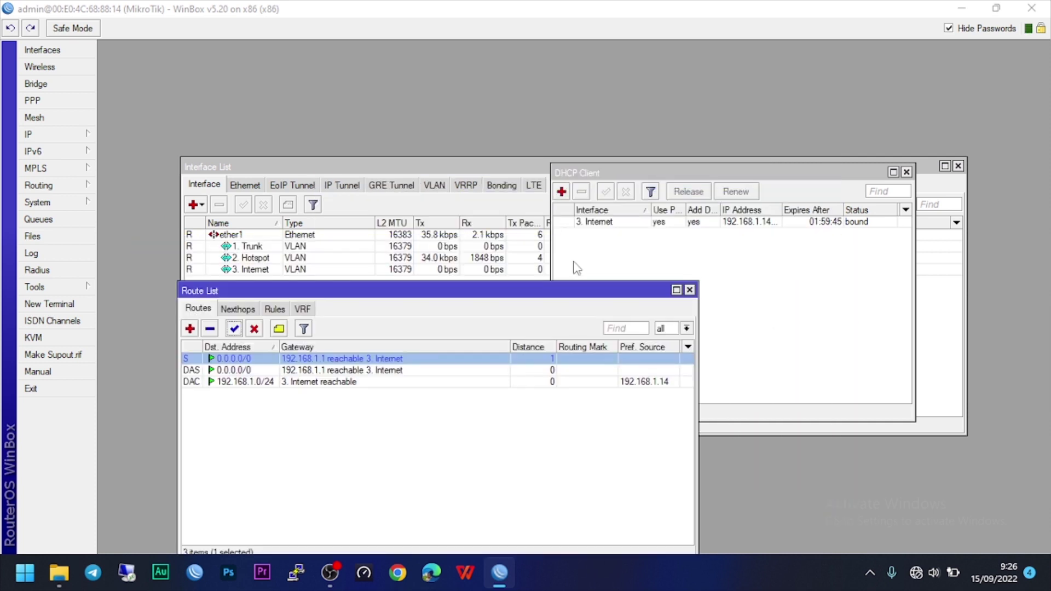
# Uncheck Add Default Route on the 3. Internet DHCP client and apply it.
pyautogui.doubleClick(611, 225)
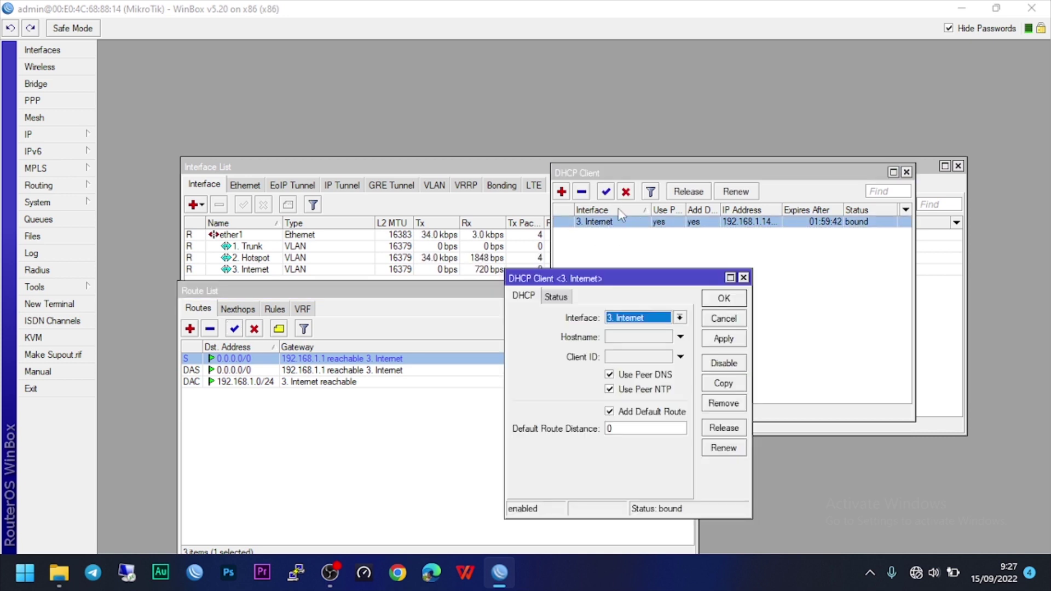
pyautogui.click(637, 412)
pyautogui.click(712, 339)
pyautogui.click(724, 301)
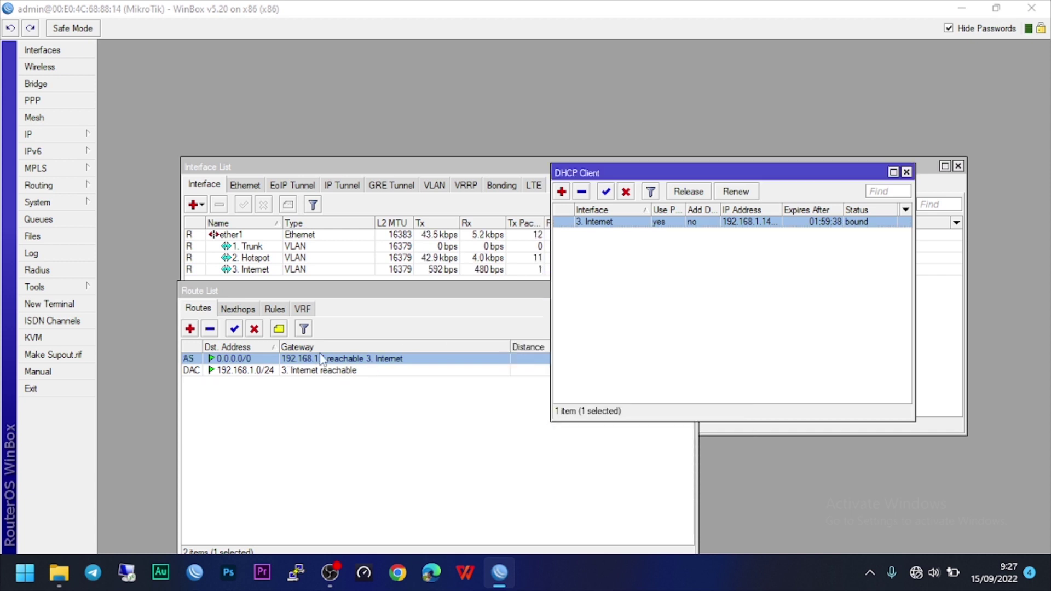
# Close the Route List window.
pyautogui.click(240, 390)
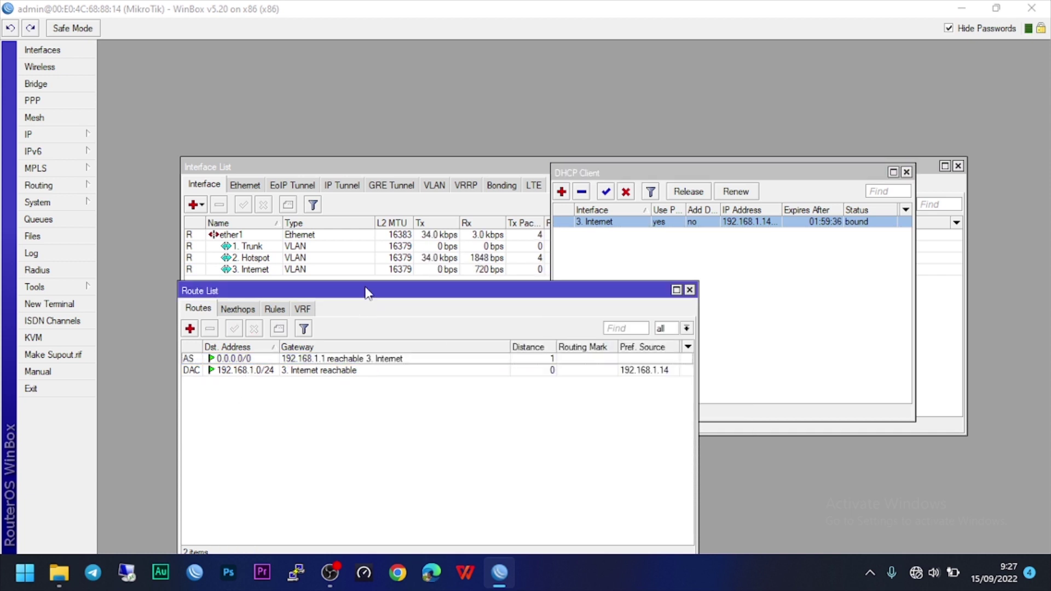
pyautogui.moveTo(366, 293); pyautogui.dragTo(523, 307)
pyautogui.click(847, 305)
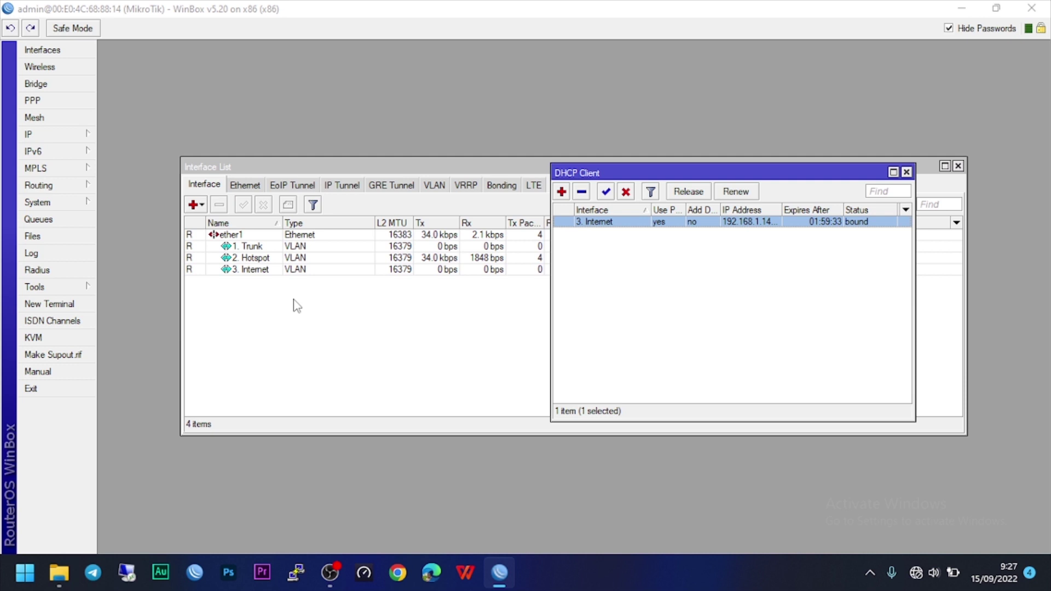
pyautogui.click(43, 134)
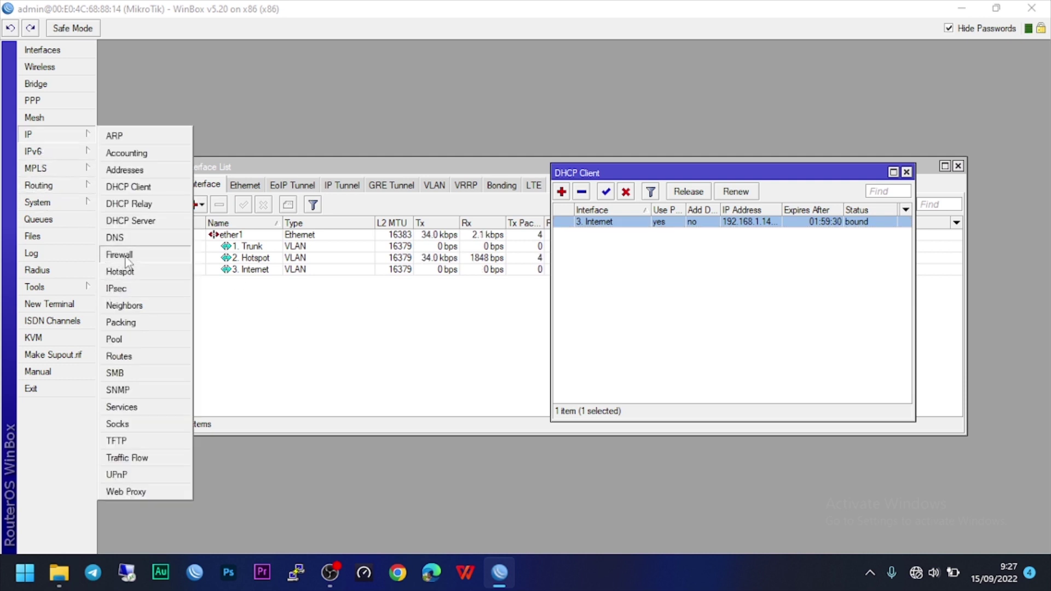
# Delete the broken srcnat masquerade rule from the firewall NAT list.
pyautogui.click(137, 254)
pyautogui.click(364, 185)
pyautogui.click(376, 236)
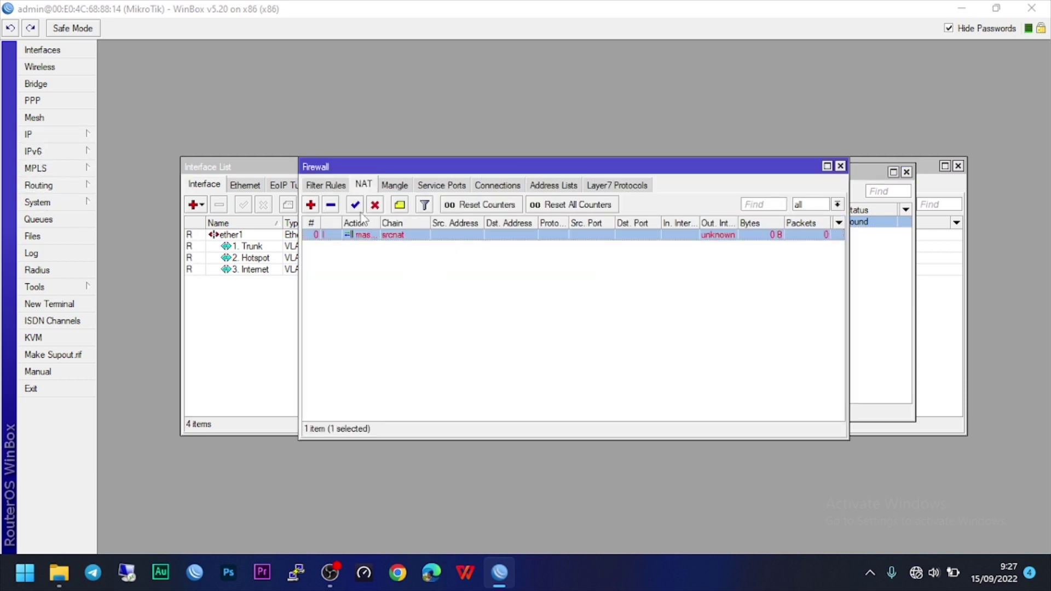
pyautogui.click(331, 205)
# Add a srcnat masquerade NAT rule with Out. Interface ether1, then close Firewall.
pyautogui.click(311, 205)
pyautogui.click(432, 285)
pyautogui.click(454, 286)
pyautogui.click(467, 323)
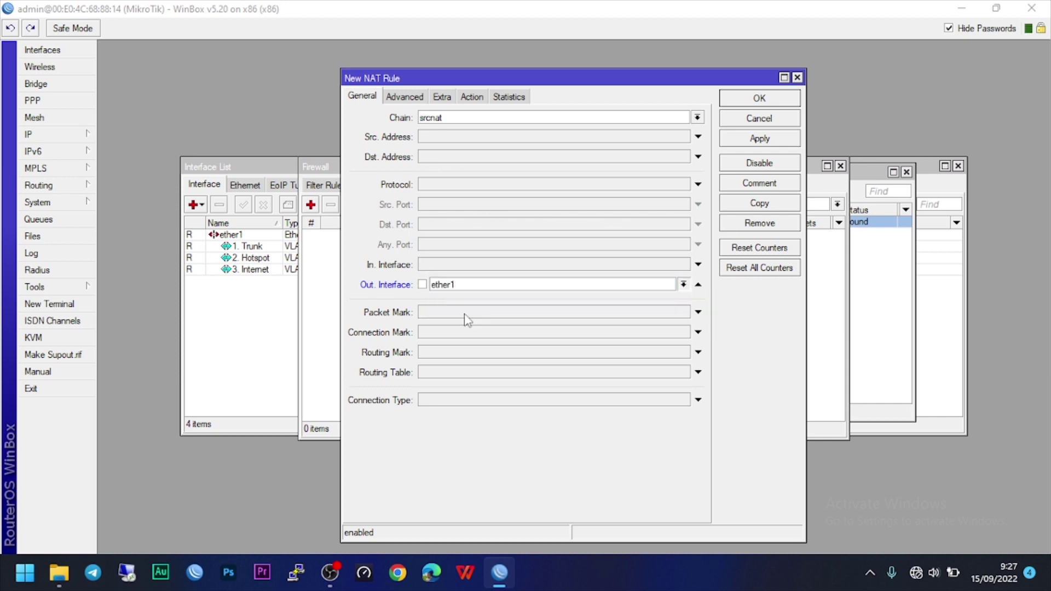
pyautogui.click(472, 97)
pyautogui.click(464, 118)
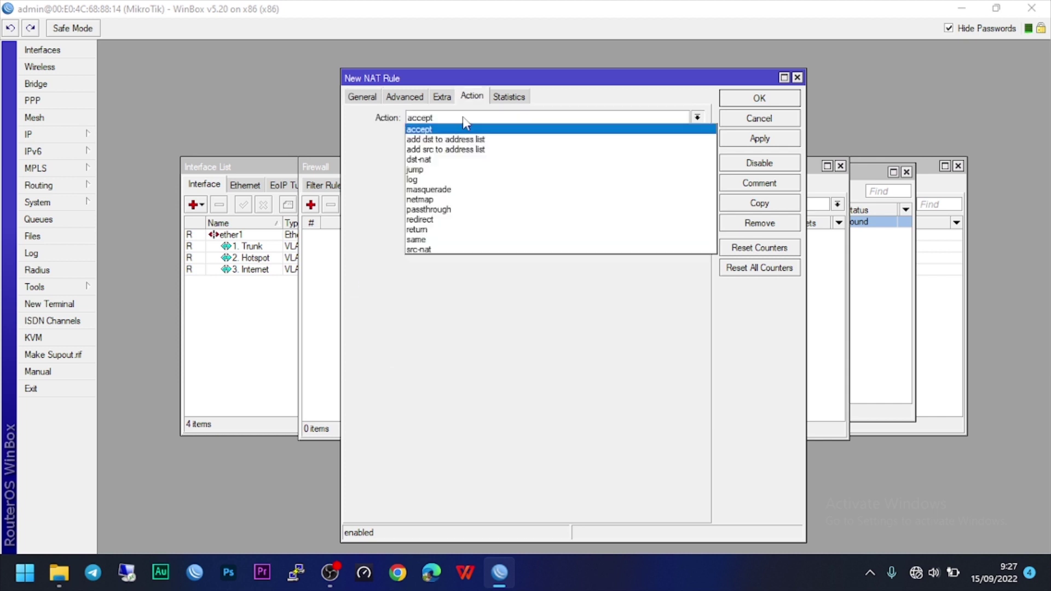
pyautogui.click(446, 190)
pyautogui.click(759, 98)
pyautogui.click(840, 165)
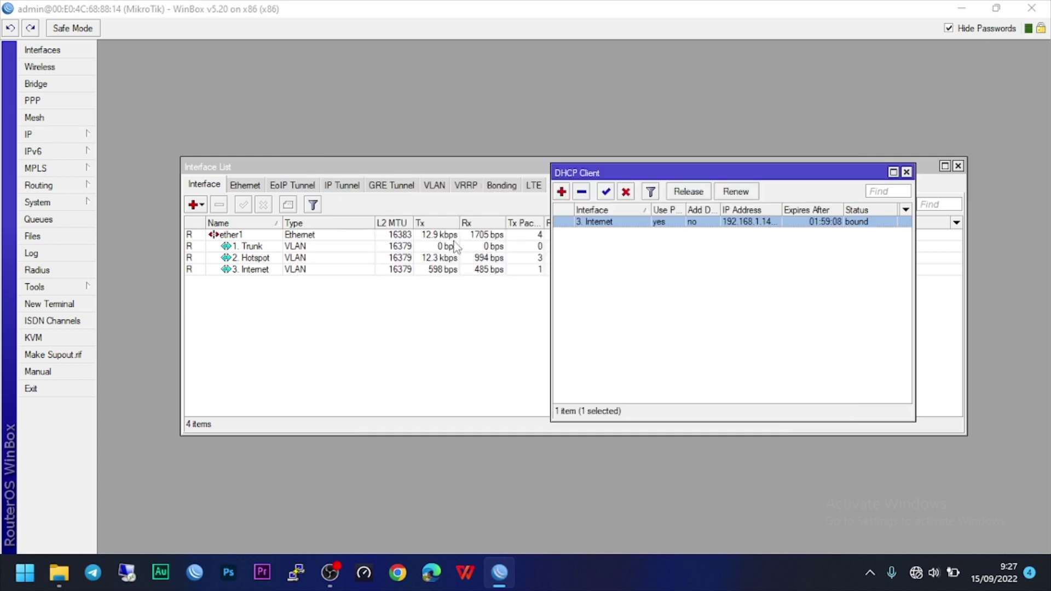
pyautogui.click(79, 304)
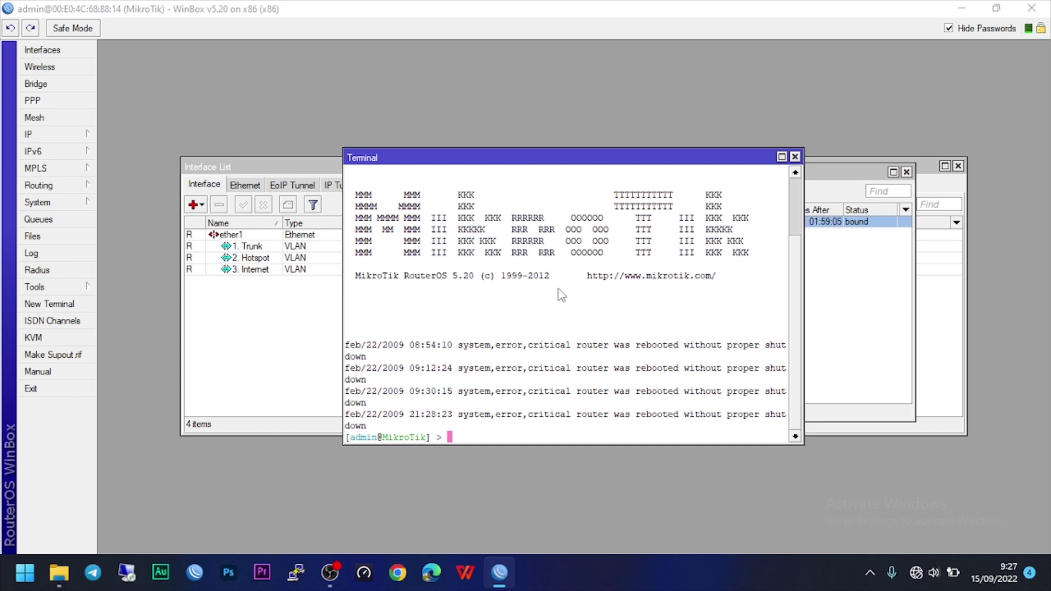
pyautogui.write('ping google.com')
pyautogui.press('Return')
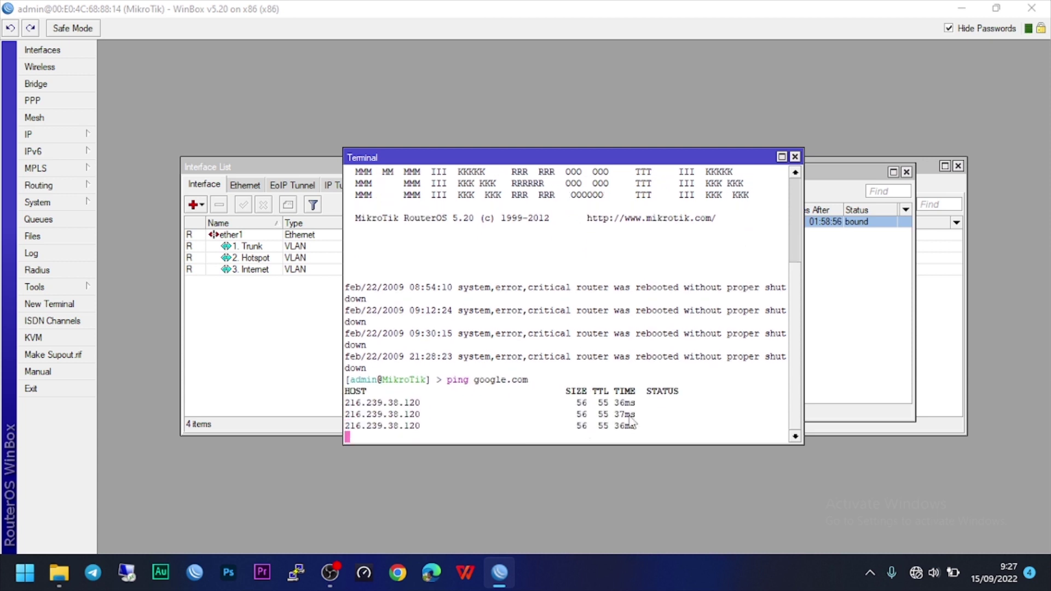
pyautogui.click(795, 157)
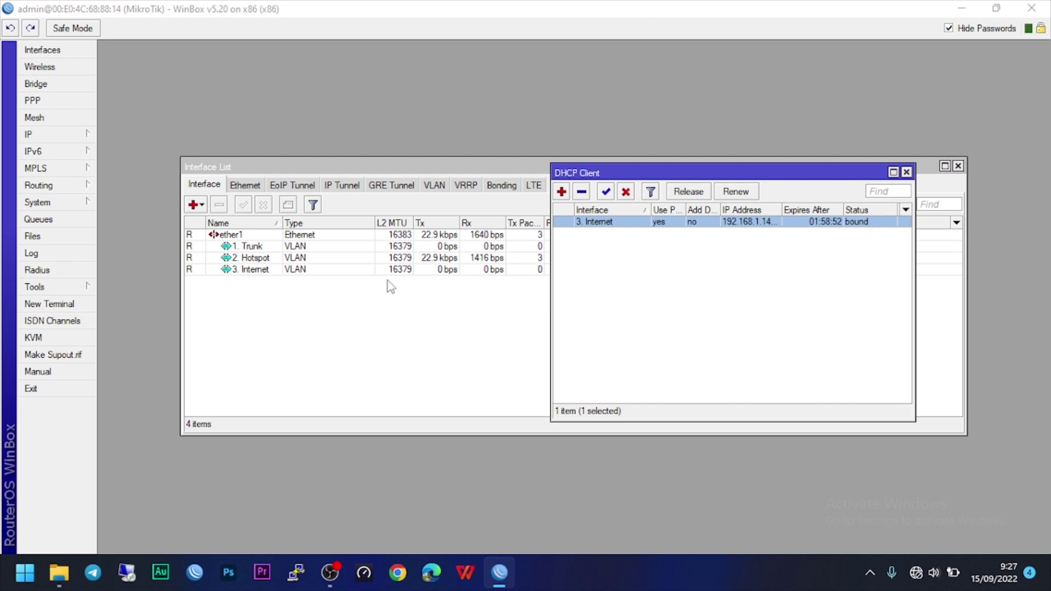
# Remove the invalid dhcp1 server from the DHCP Server list.
pyautogui.click(82, 134)
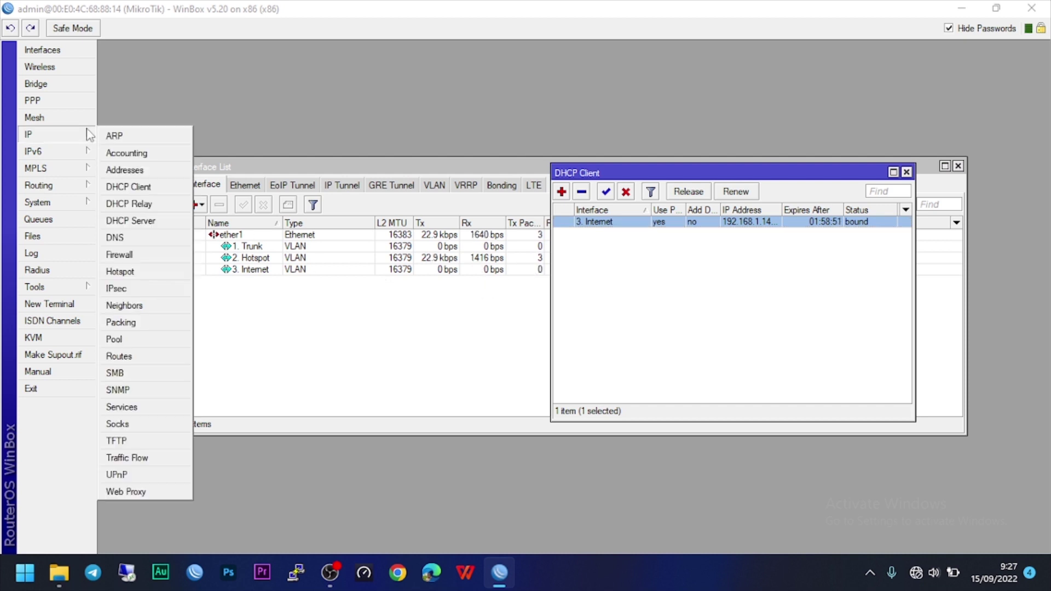
pyautogui.click(155, 222)
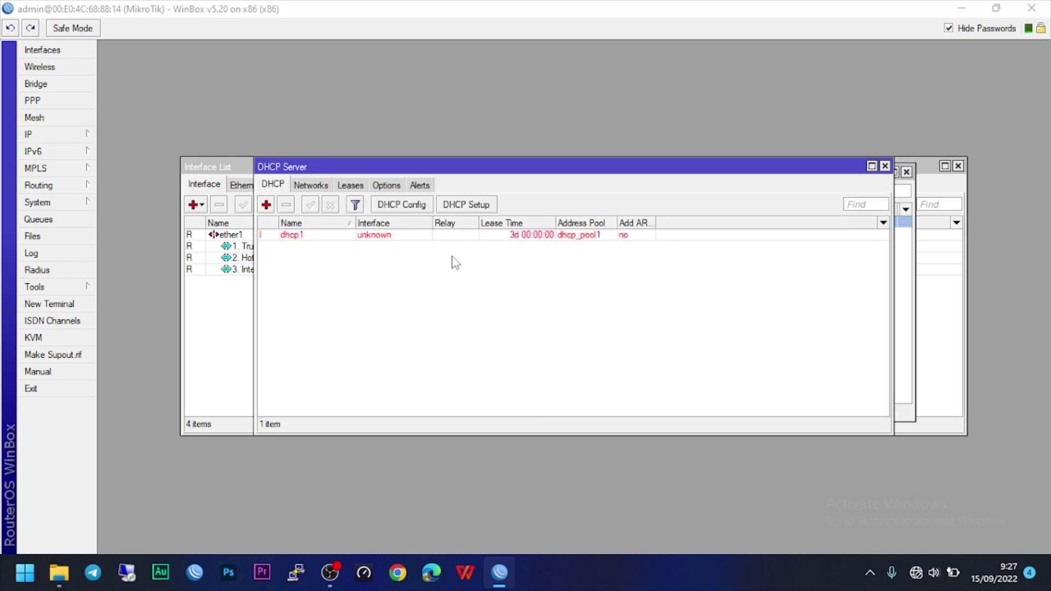
pyautogui.click(307, 236)
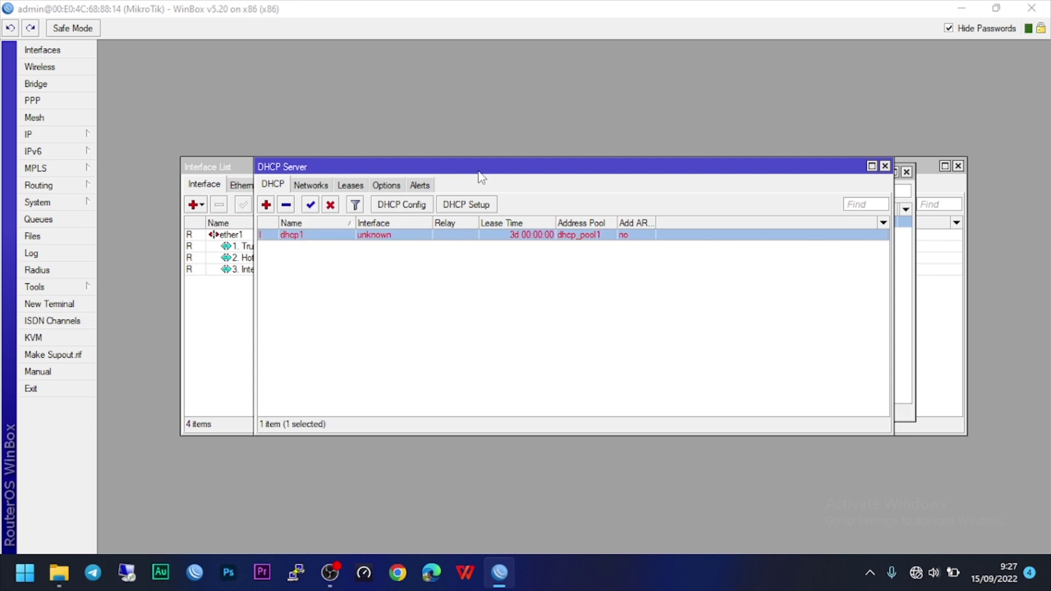
pyautogui.moveTo(470, 167); pyautogui.dragTo(521, 141)
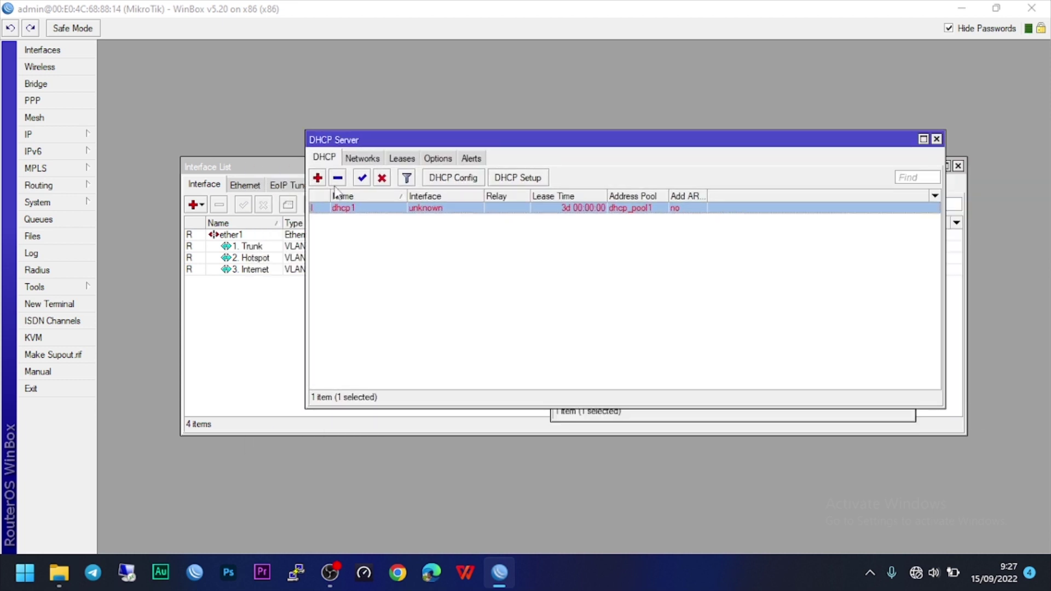
pyautogui.click(338, 177)
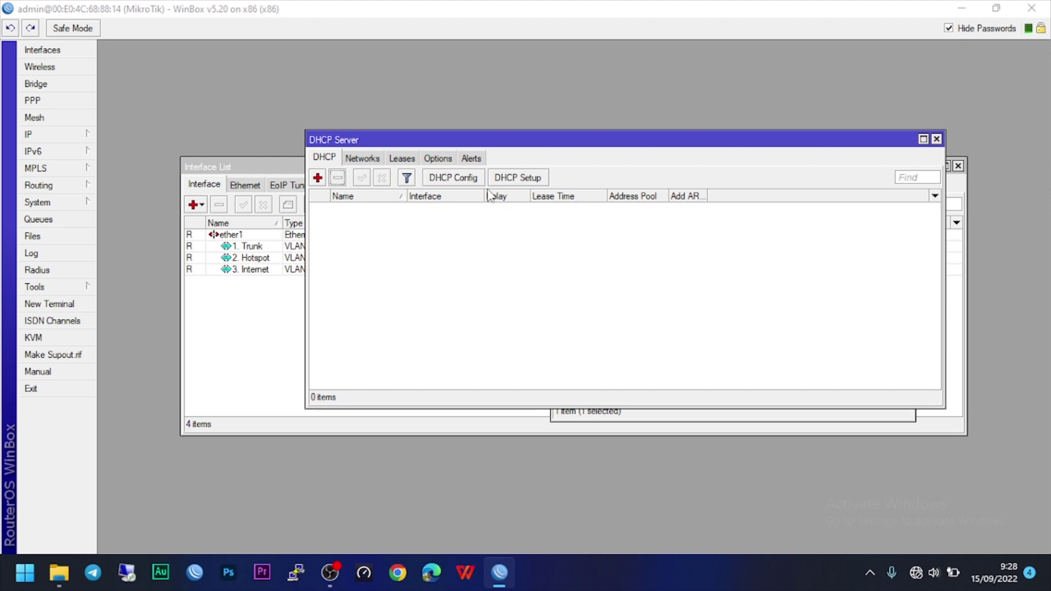
# Start DHCP Setup on 2. Hotspot, cancel at address space, and close DHCP Server.
pyautogui.click(519, 178)
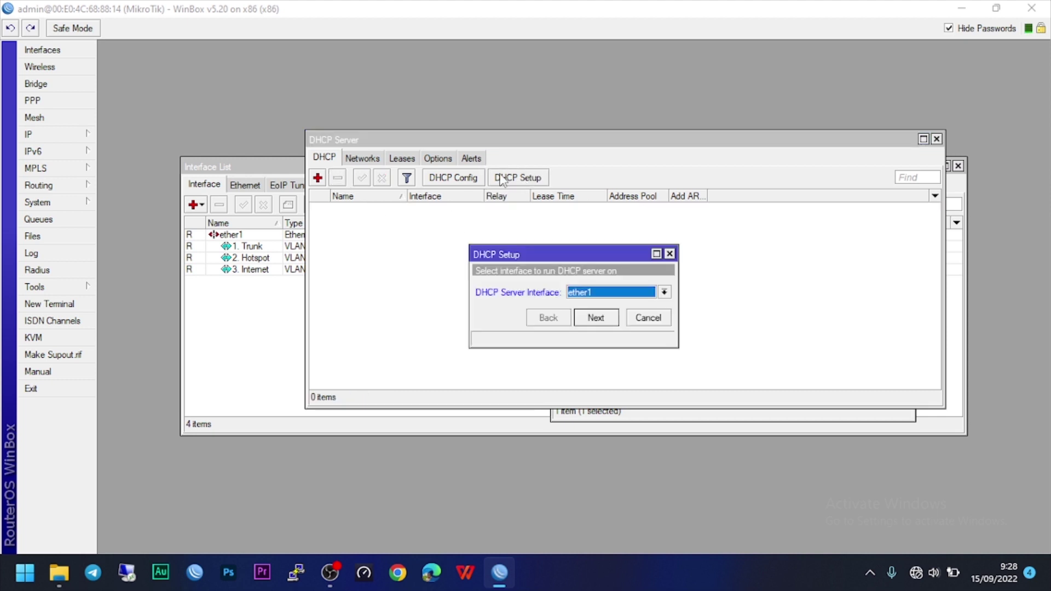
pyautogui.click(598, 293)
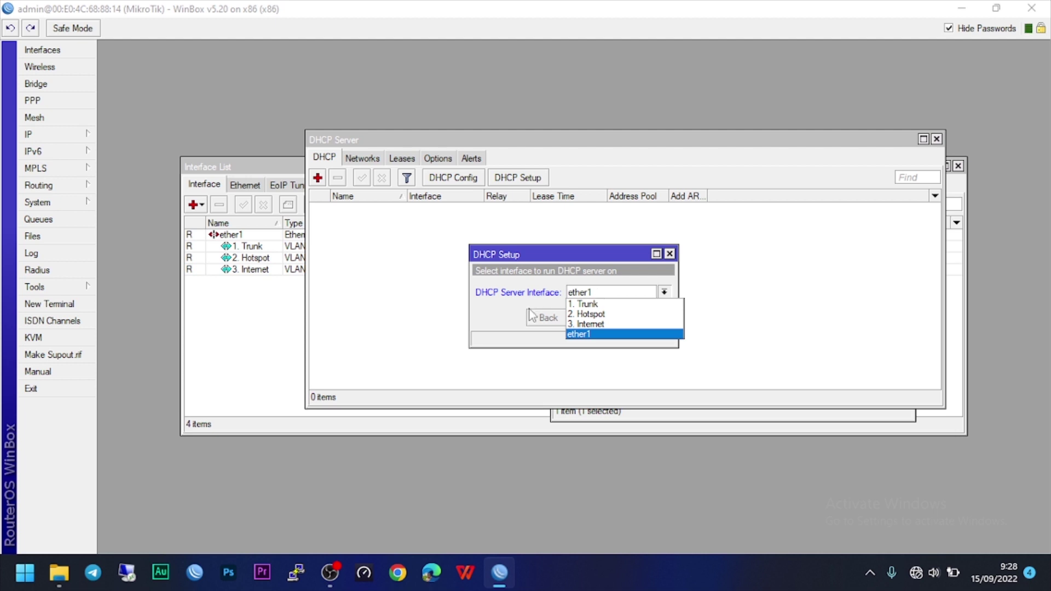
pyautogui.click(594, 315)
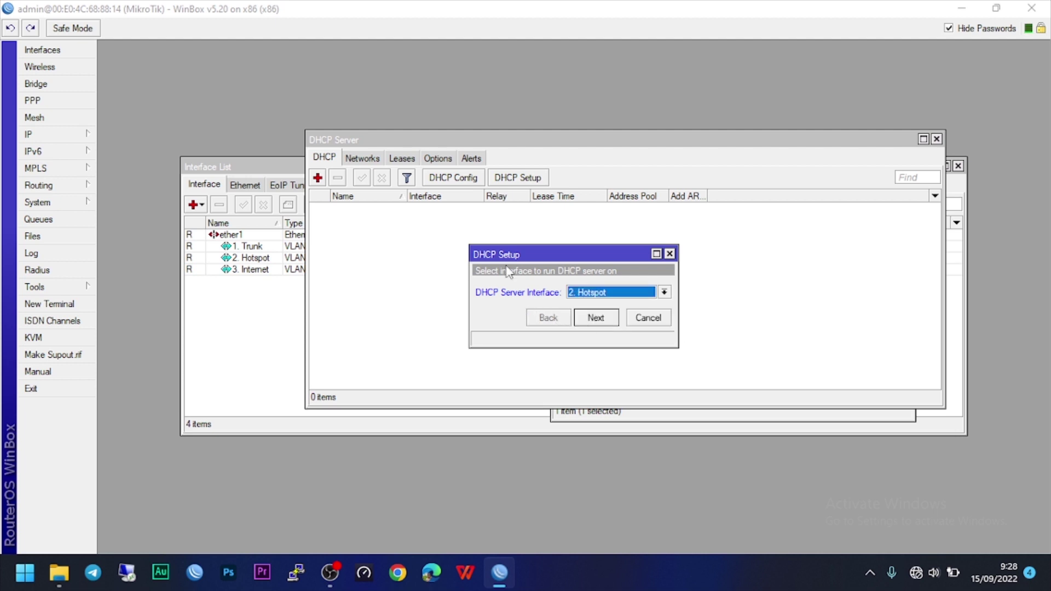
pyautogui.click(601, 322)
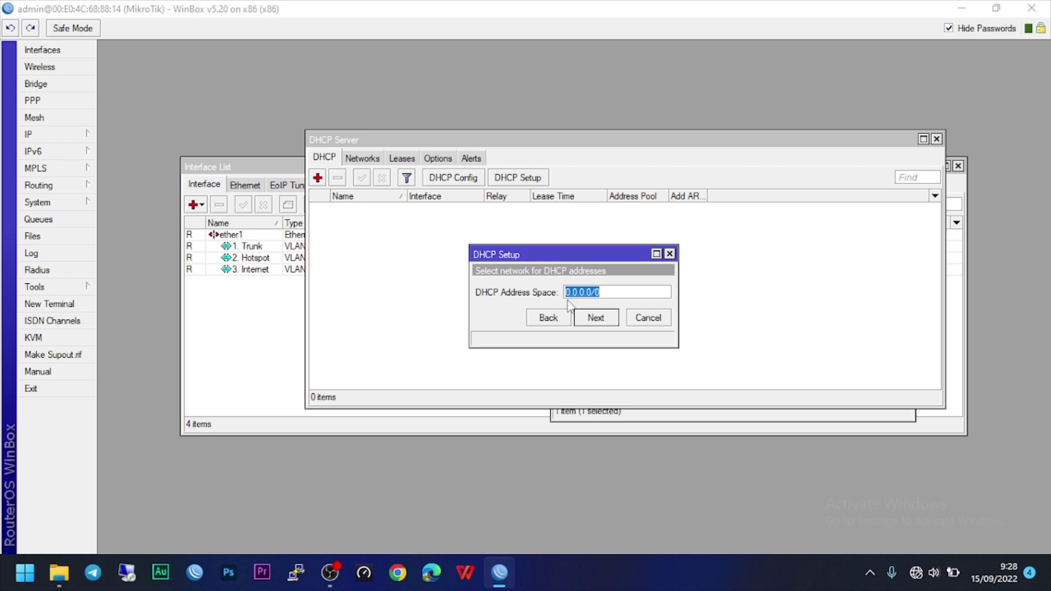
pyautogui.click(646, 319)
pyautogui.click(937, 139)
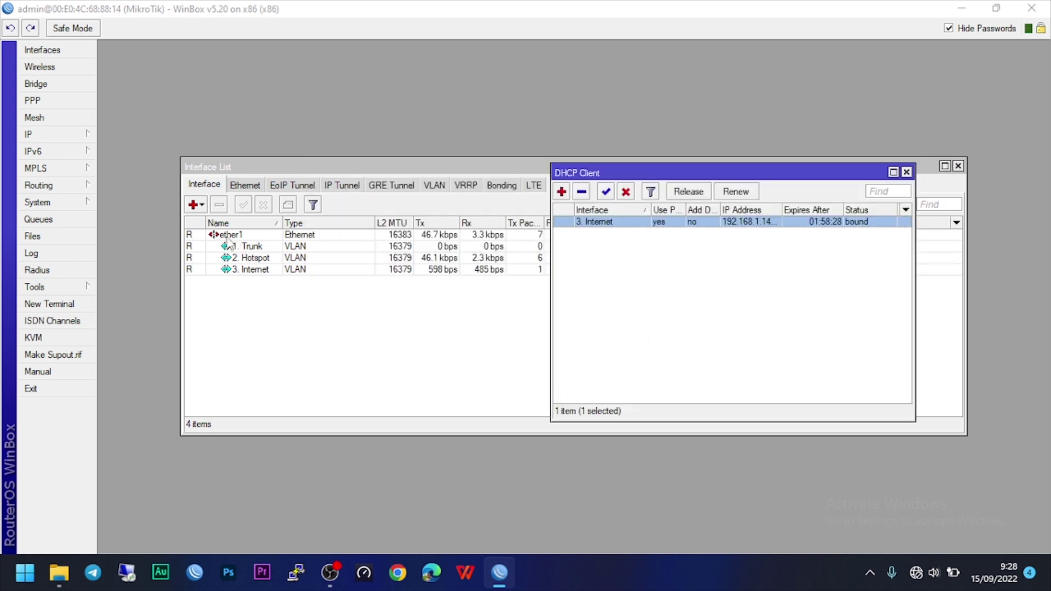
pyautogui.click(82, 137)
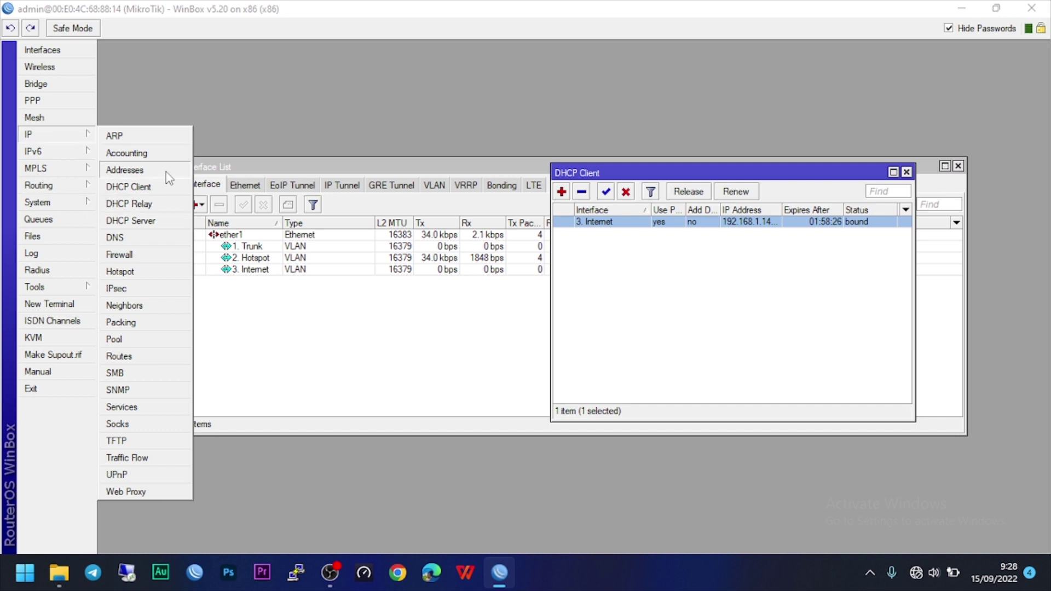
# Assign address 120.150.10.1/24 to the 2. Hotspot interface.
pyautogui.click(164, 172)
pyautogui.moveTo(530, 178); pyautogui.dragTo(697, 214)
pyautogui.doubleClick(676, 263)
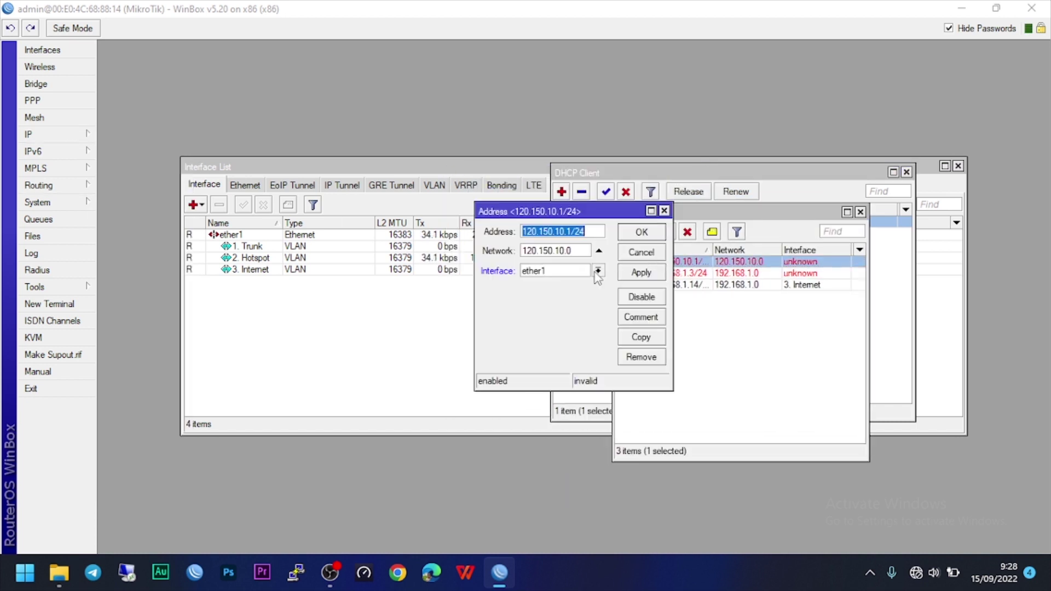
pyautogui.click(597, 271)
pyautogui.click(527, 295)
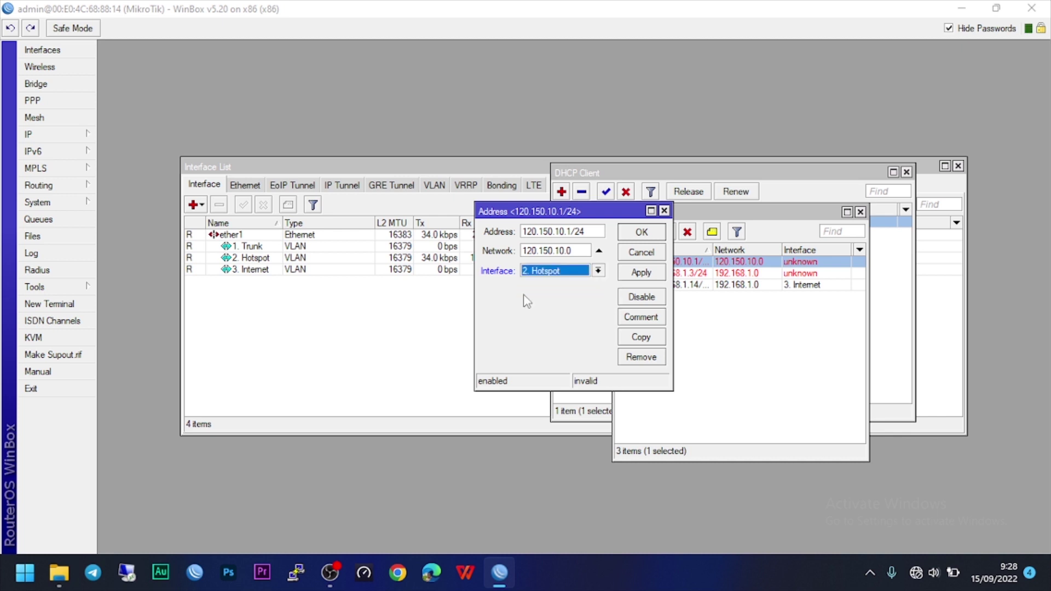
pyautogui.click(636, 270)
pyautogui.press('Return')
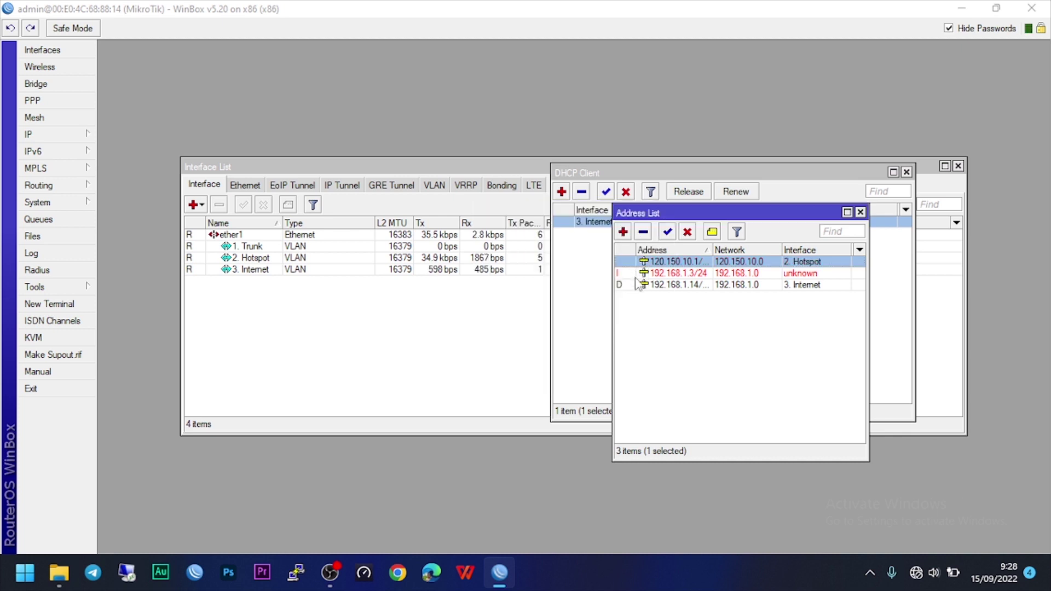
# Assign 192.168.1.3/24 to the 3. Internet interface and close the Address List.
pyautogui.doubleClick(683, 277)
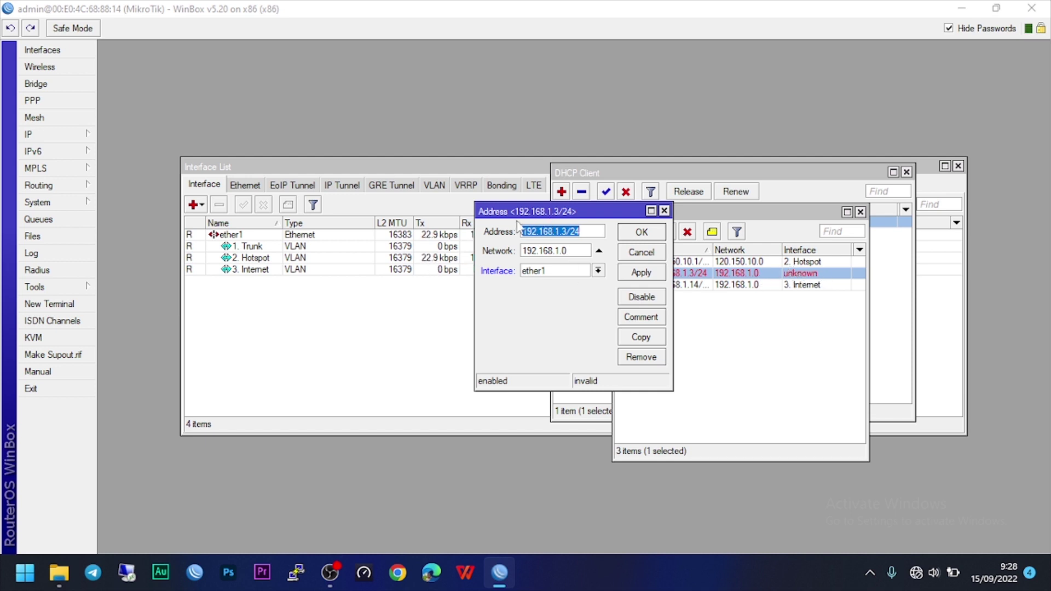
pyautogui.moveTo(564, 211); pyautogui.dragTo(426, 214)
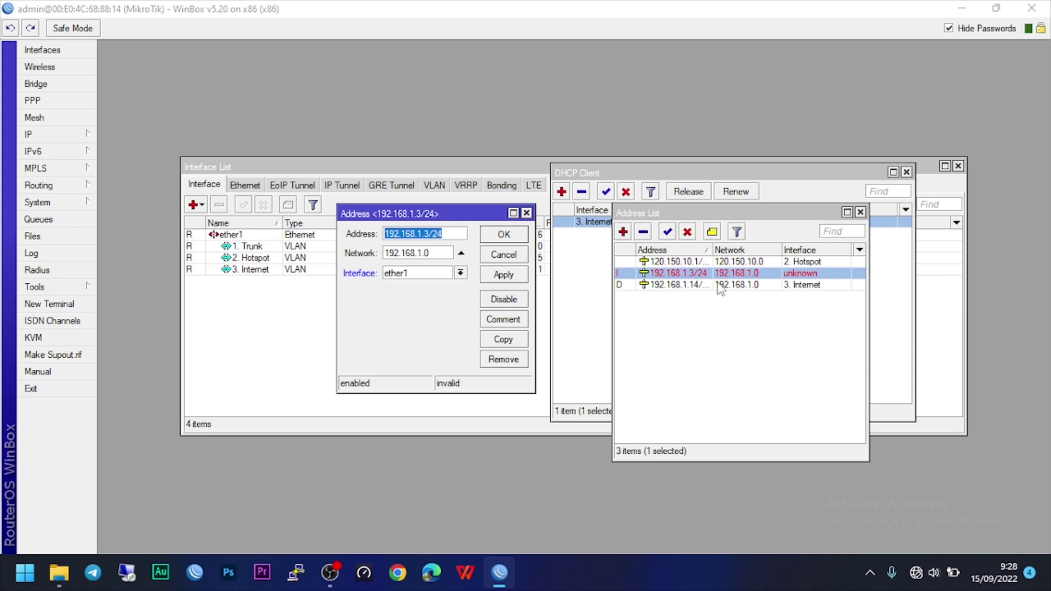
pyautogui.click(444, 278)
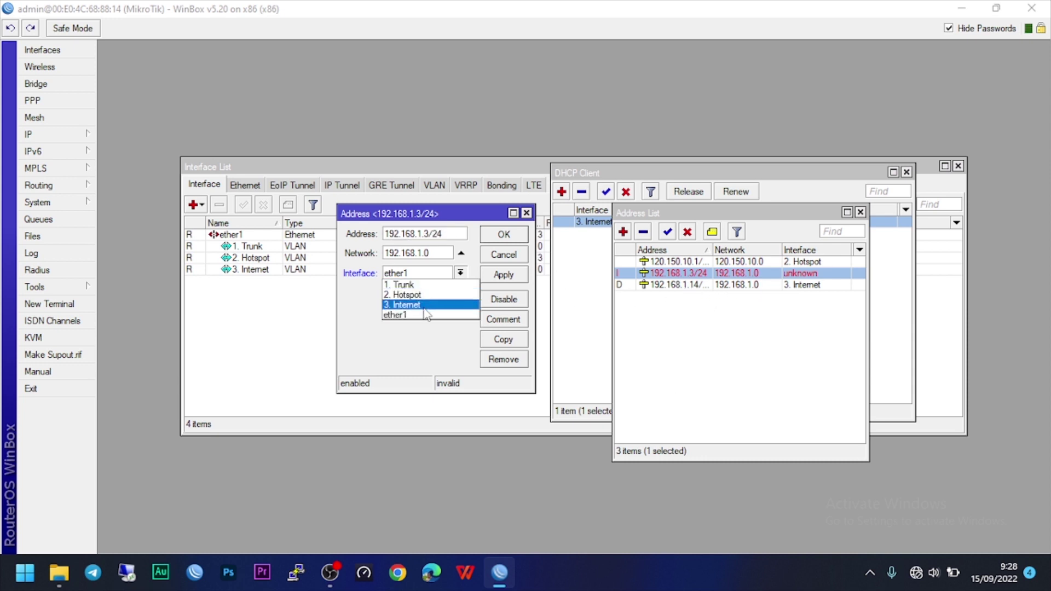
pyautogui.click(404, 305)
pyautogui.click(504, 275)
pyautogui.click(504, 235)
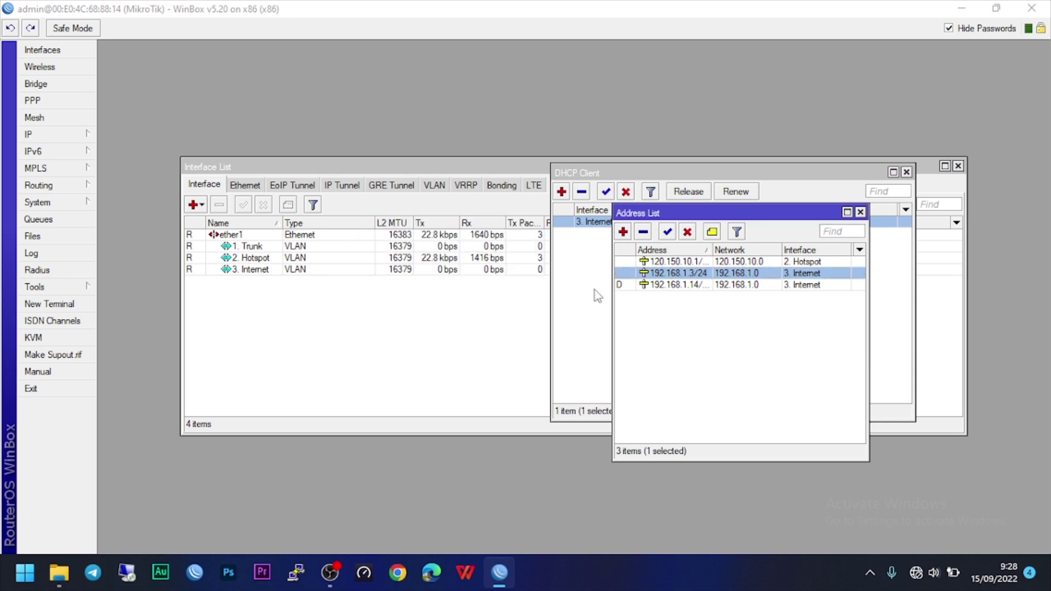
pyautogui.click(623, 286)
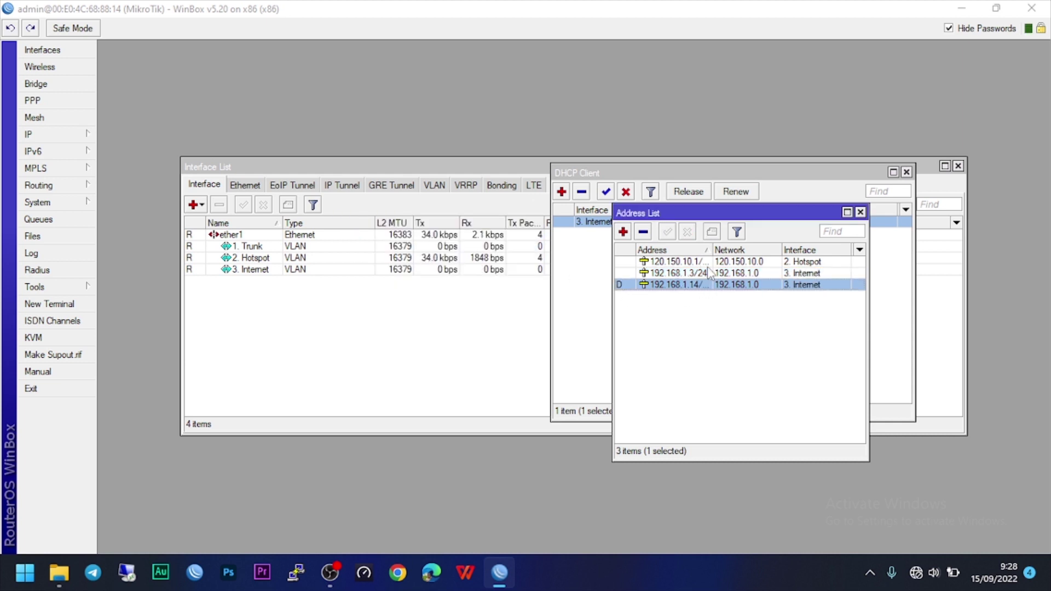
pyautogui.click(861, 213)
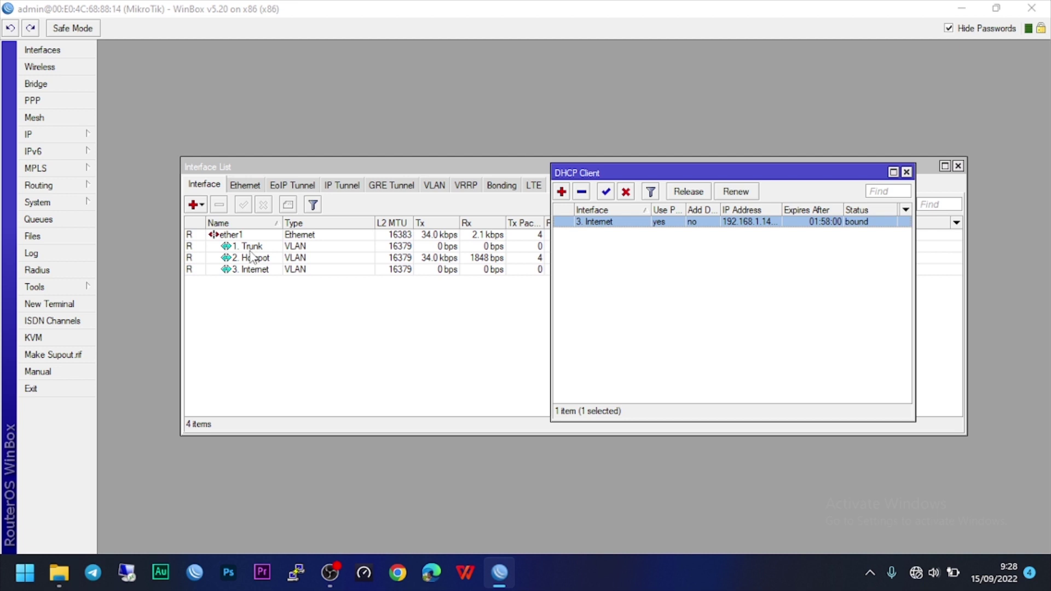
pyautogui.click(52, 137)
# Open the DHCP Server list and discard a manually started new-server form.
pyautogui.click(138, 221)
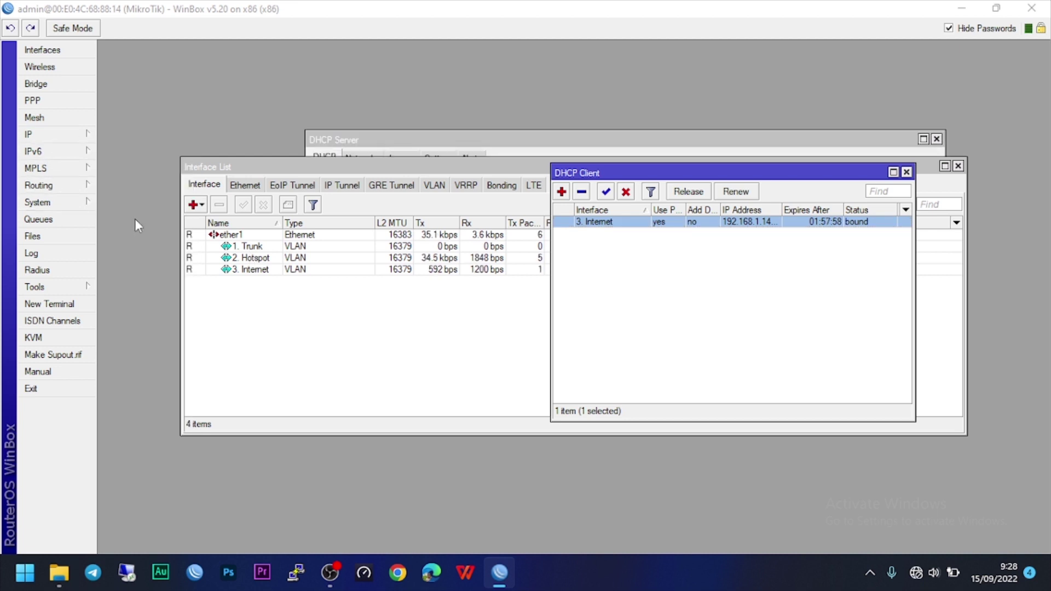
pyautogui.click(318, 179)
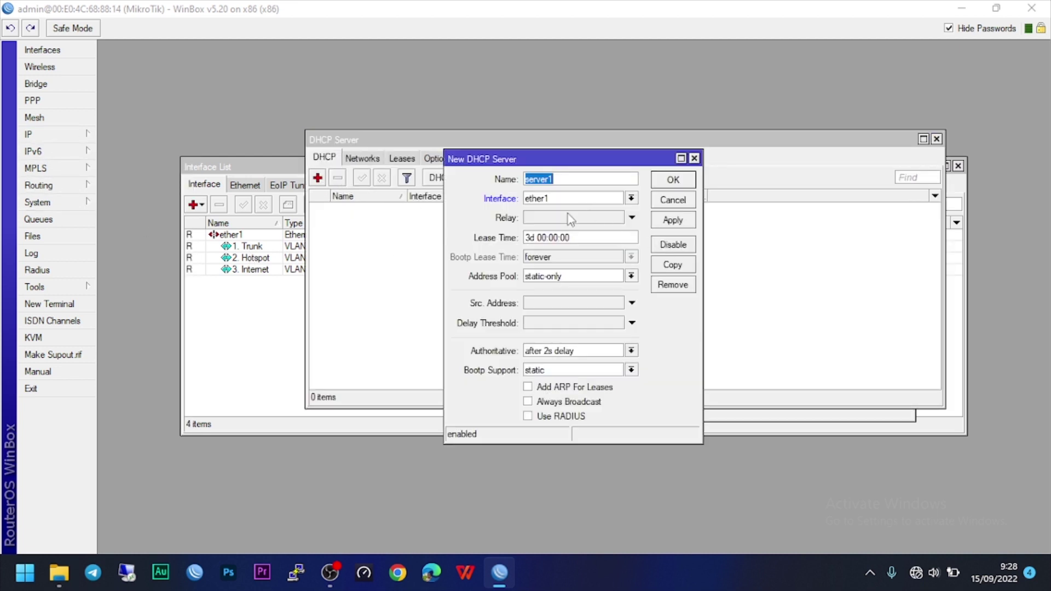
pyautogui.press('Escape')
# Run DHCP Setup on 2. Hotspot: 120.150.10.0/24, gateway 120.150.10.1, DNS 192.168.1.1, 3-day leases.
pyautogui.click(523, 180)
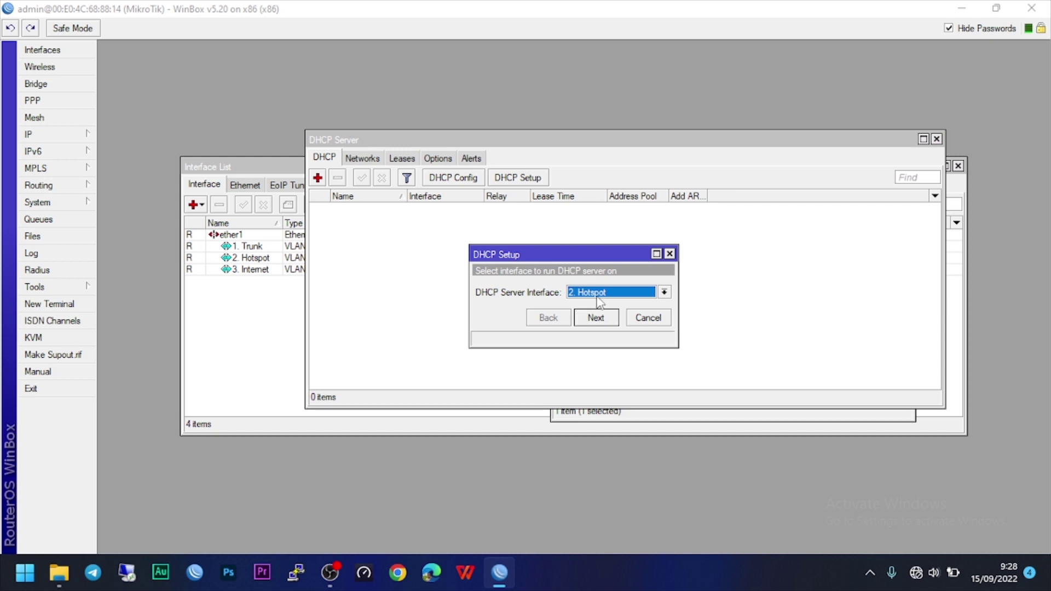
pyautogui.click(597, 320)
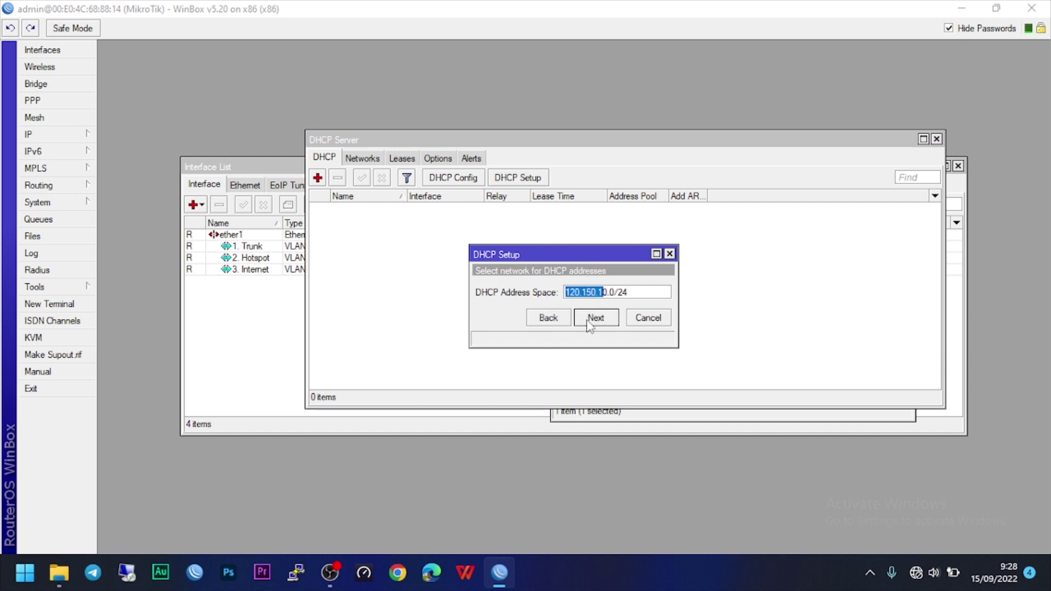
pyautogui.click(596, 320)
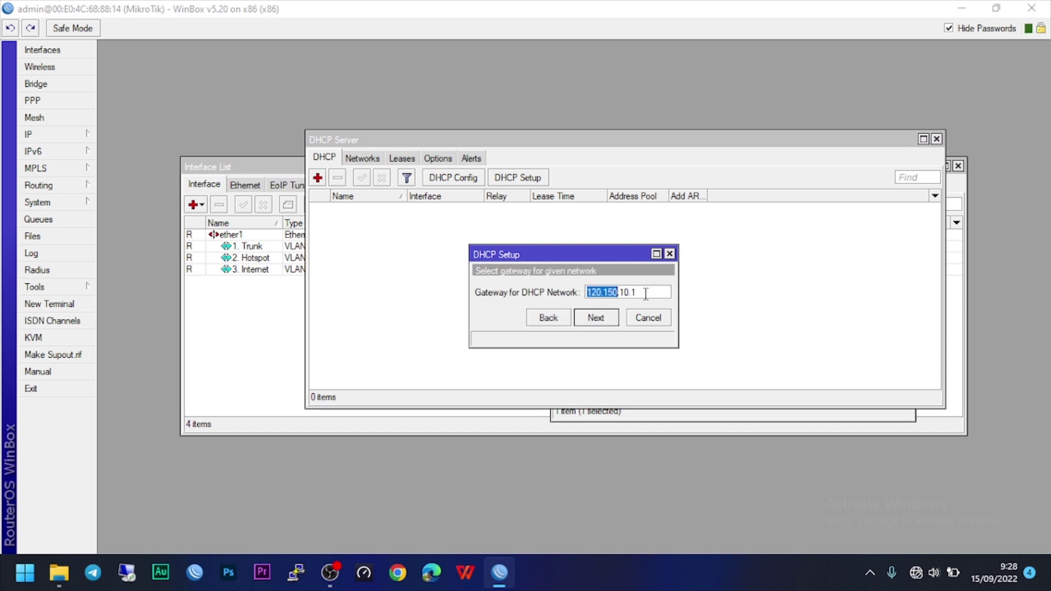
pyautogui.click(593, 320)
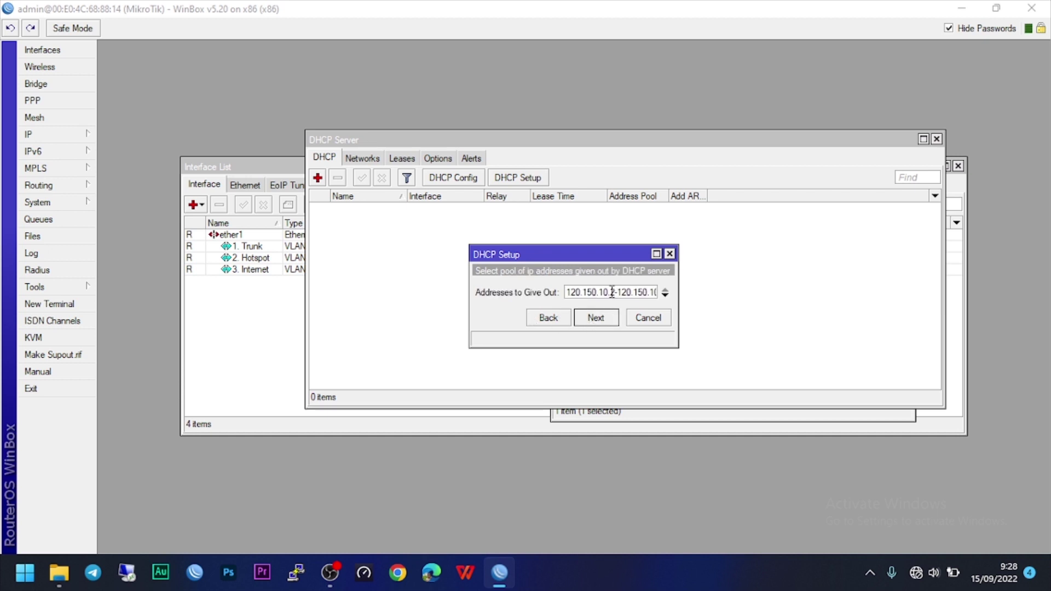
pyautogui.click(612, 292)
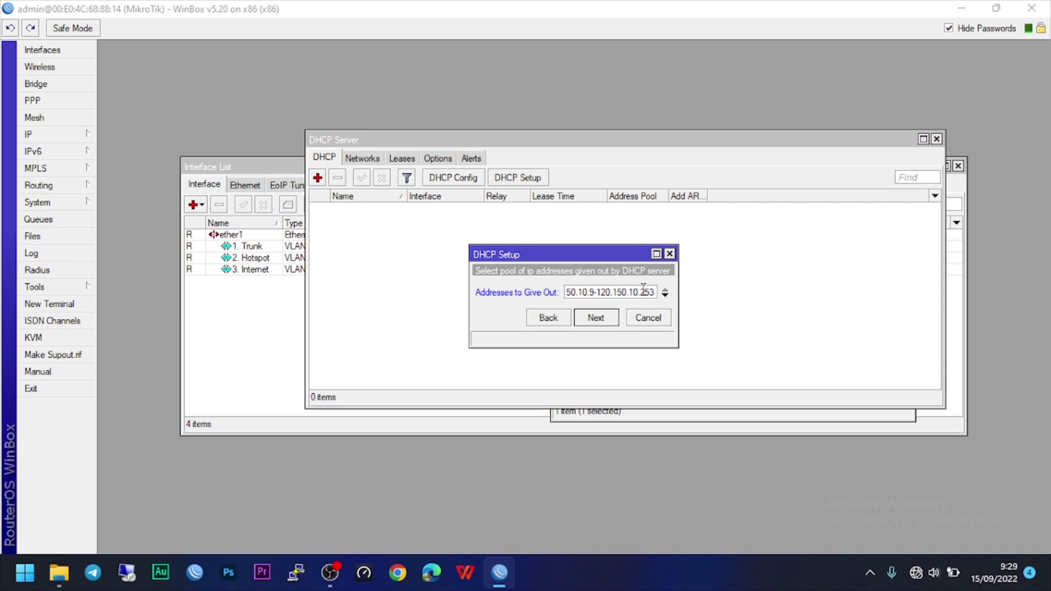
pyautogui.click(602, 321)
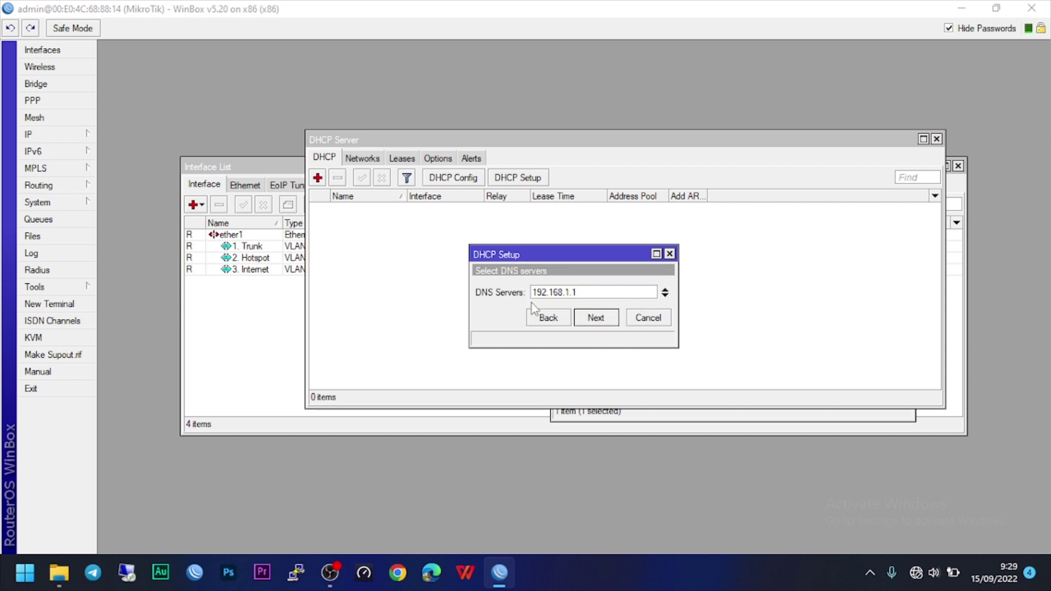
pyautogui.click(602, 320)
pyautogui.click(595, 323)
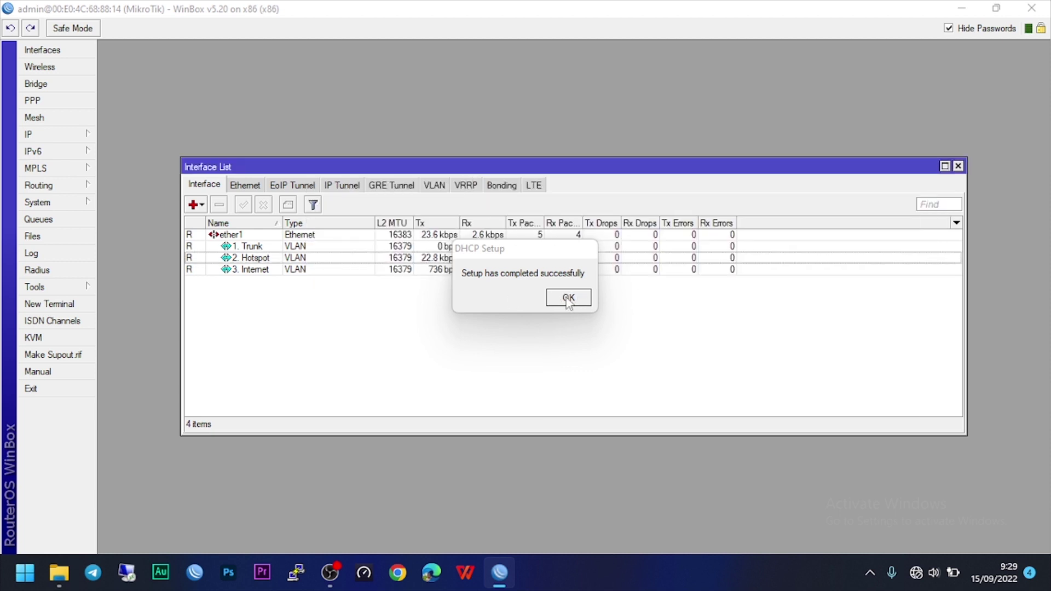
pyautogui.moveTo(533, 248); pyautogui.dragTo(500, 336)
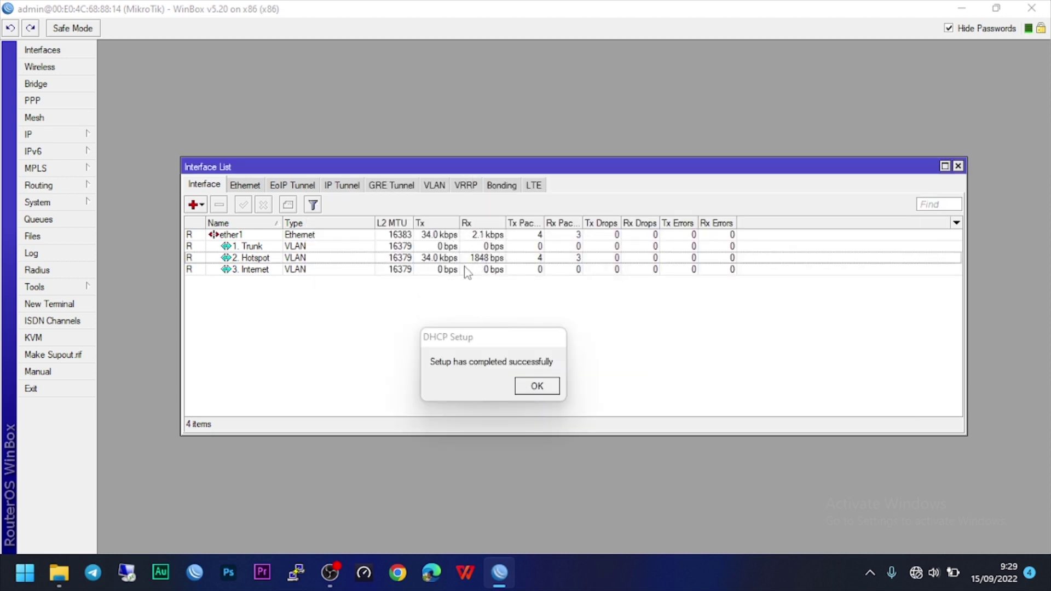
# Close WinBox, relaunch winbox new.exe, and connect to the router by its MAC address.
pyautogui.click(1032, 7)
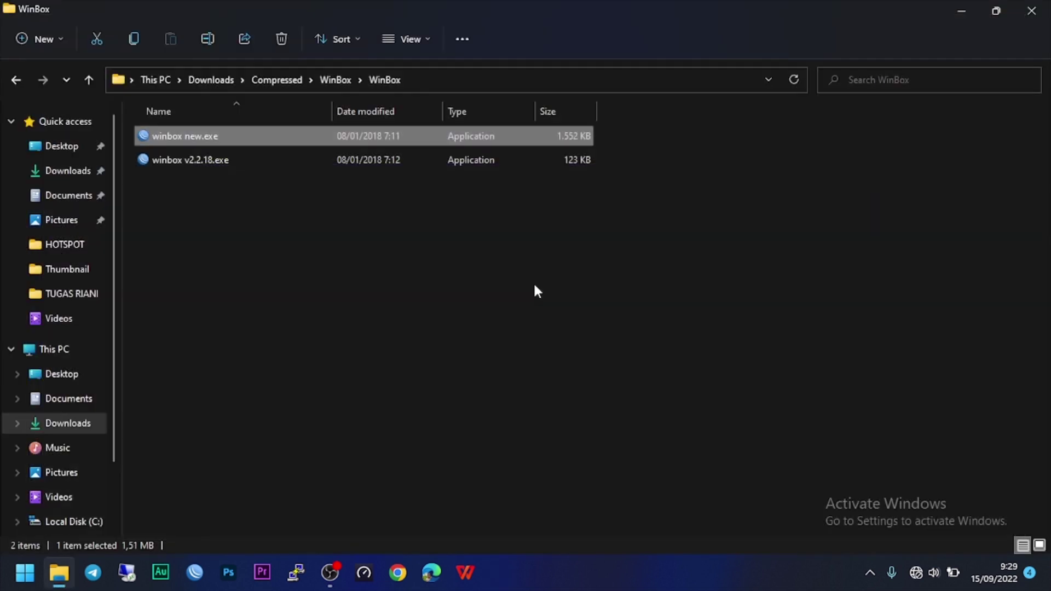
pyautogui.doubleClick(232, 137)
pyautogui.click(765, 164)
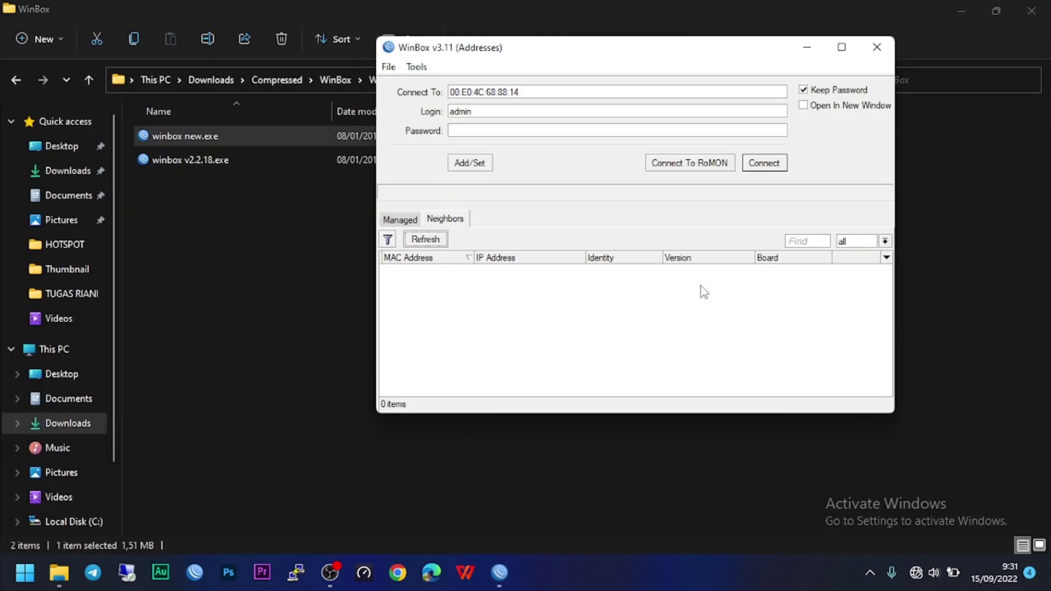
pyautogui.click(767, 163)
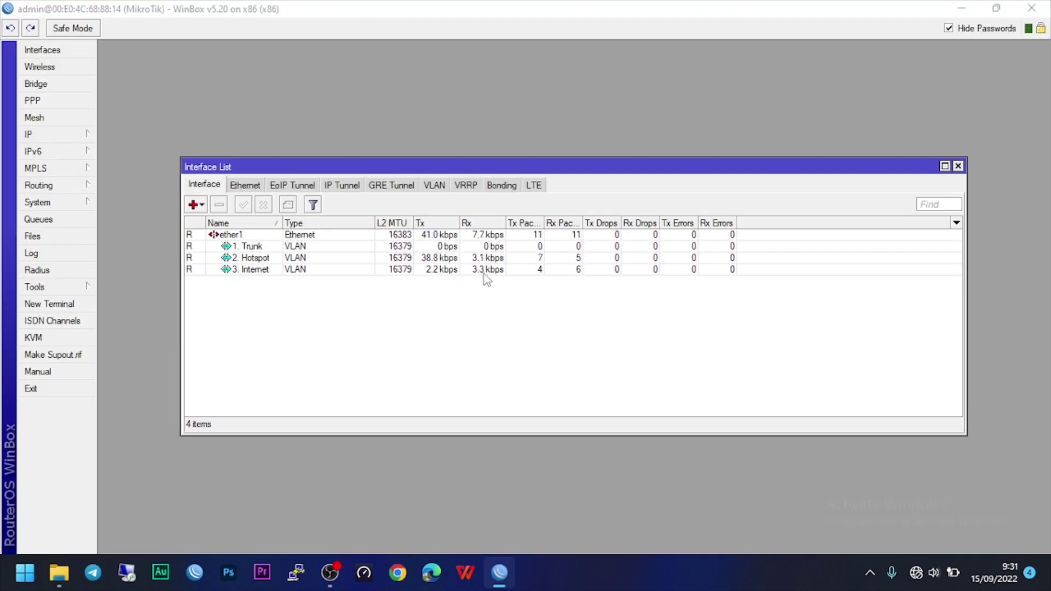
# Open Speedtest and dismiss its 'Could not connect to the Internet' error.
pyautogui.click(484, 274)
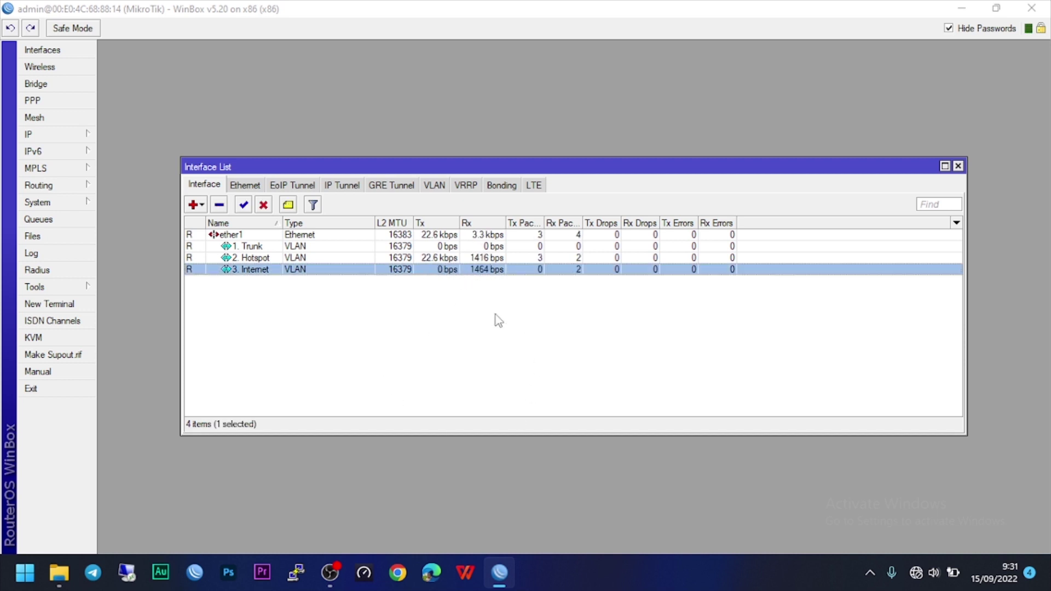
pyautogui.click(372, 575)
pyautogui.moveTo(793, 85); pyautogui.dragTo(778, 138)
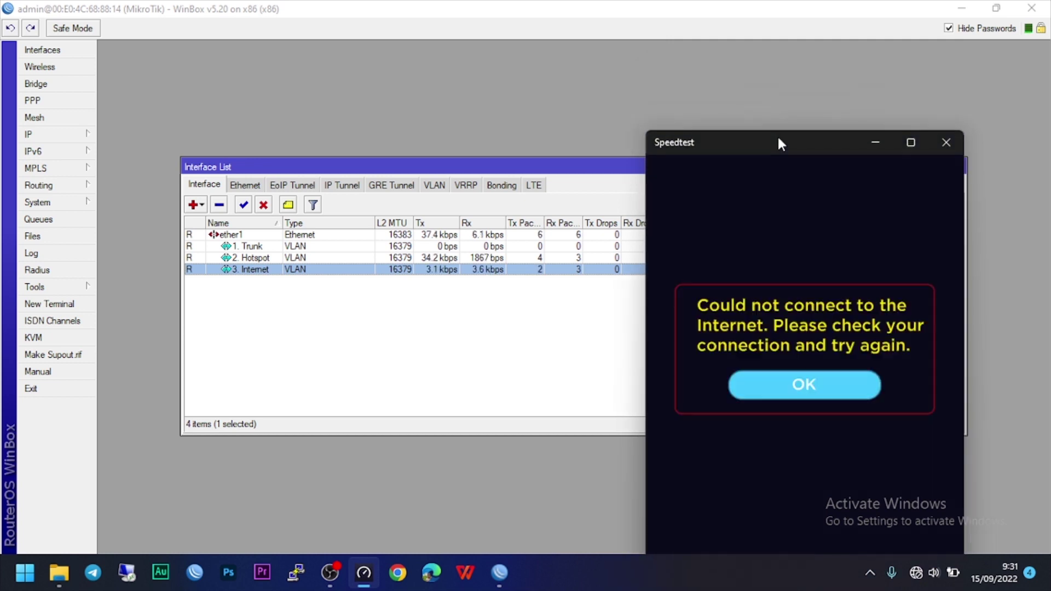
pyautogui.click(814, 400)
# Retry the speed test, dismiss the error again, and open Network and Internet settings.
pyautogui.click(816, 346)
pyautogui.click(816, 390)
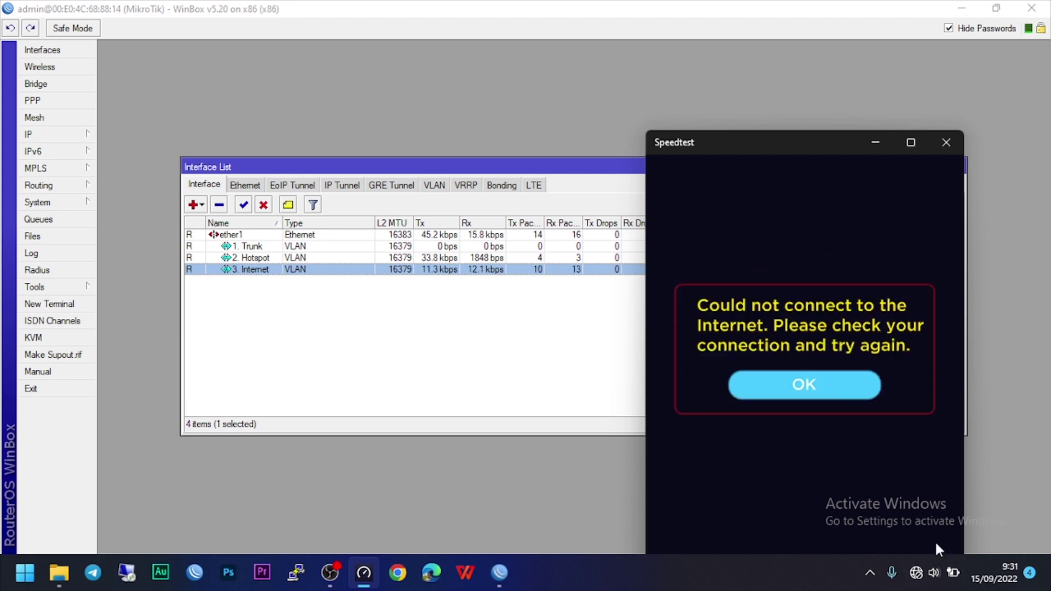
pyautogui.rightClick(929, 585)
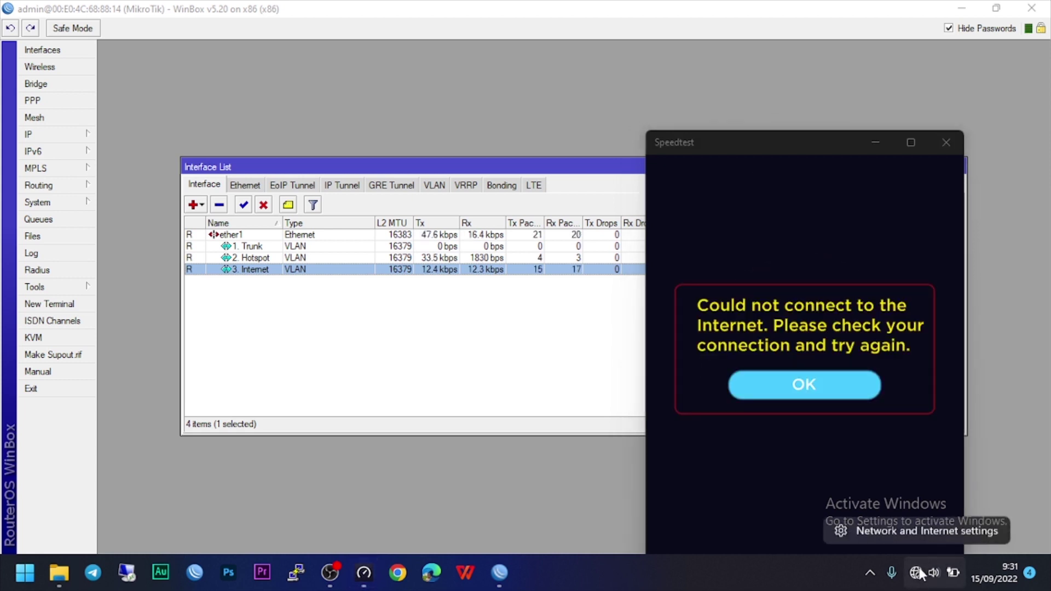
pyautogui.click(911, 527)
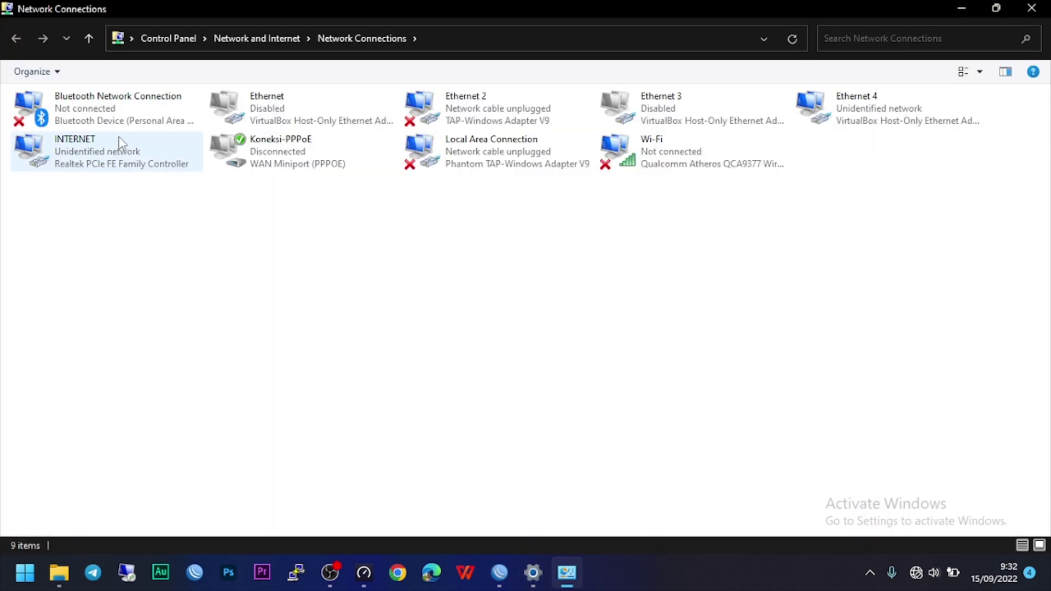
# Disable and then re-enable the INTERNET adapter.
pyautogui.click(88, 156)
pyautogui.rightClick(88, 155)
pyautogui.click(102, 162)
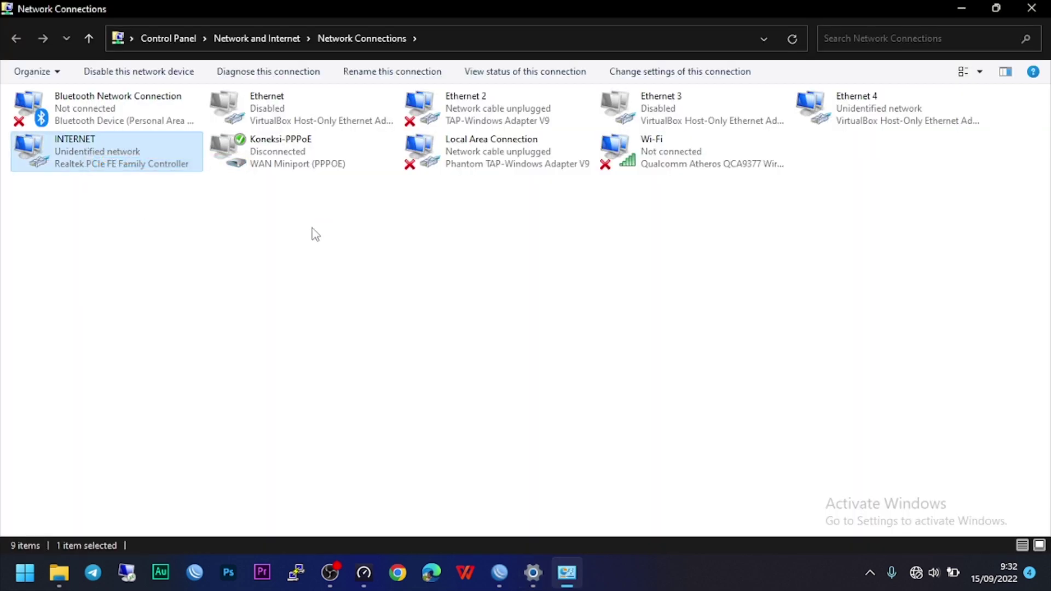
pyautogui.rightClick(127, 165)
pyautogui.click(150, 176)
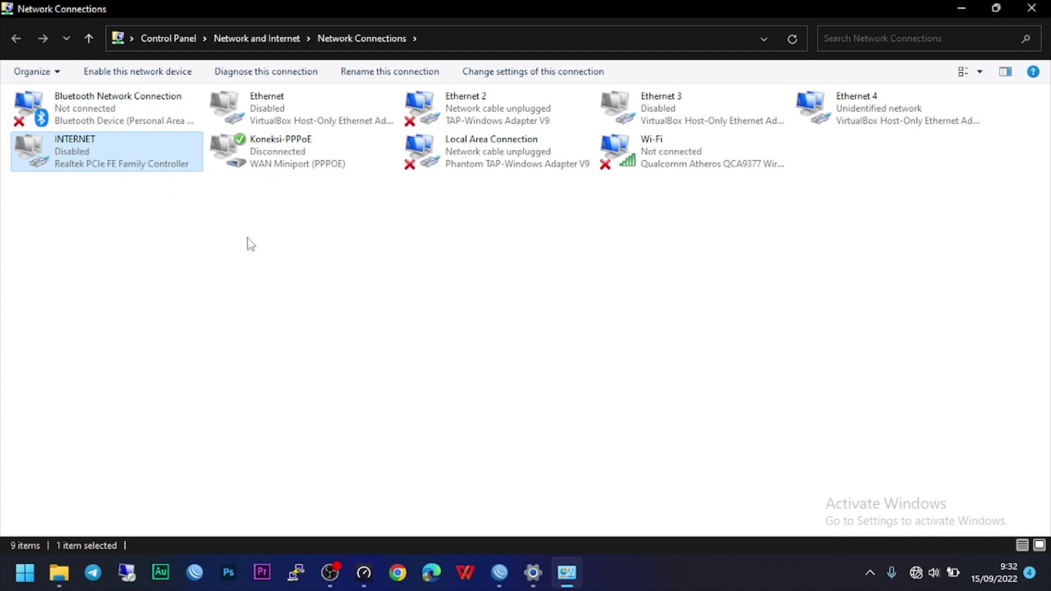
# Confirm the connection shows Network 4 with Internet access, then minimize Network Connections.
pyautogui.click(248, 238)
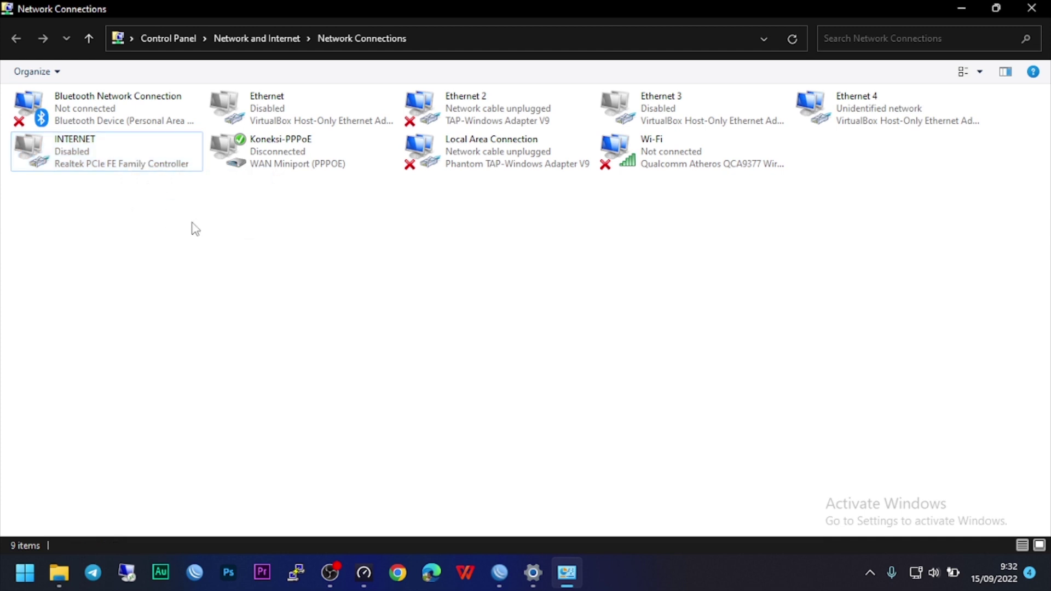
pyautogui.hotkey('shift', 'F10')
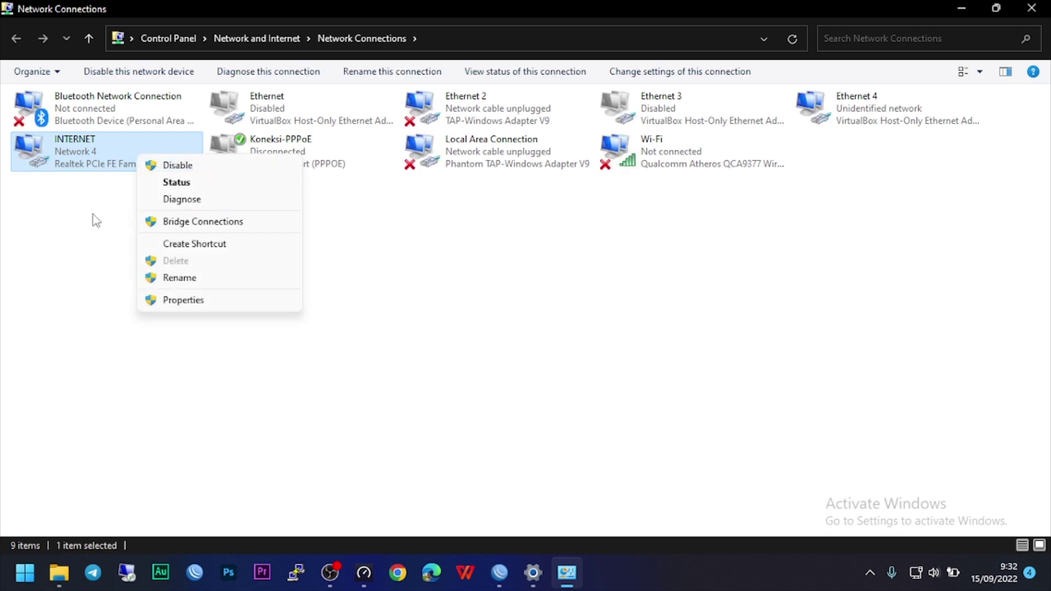
pyautogui.click(55, 180)
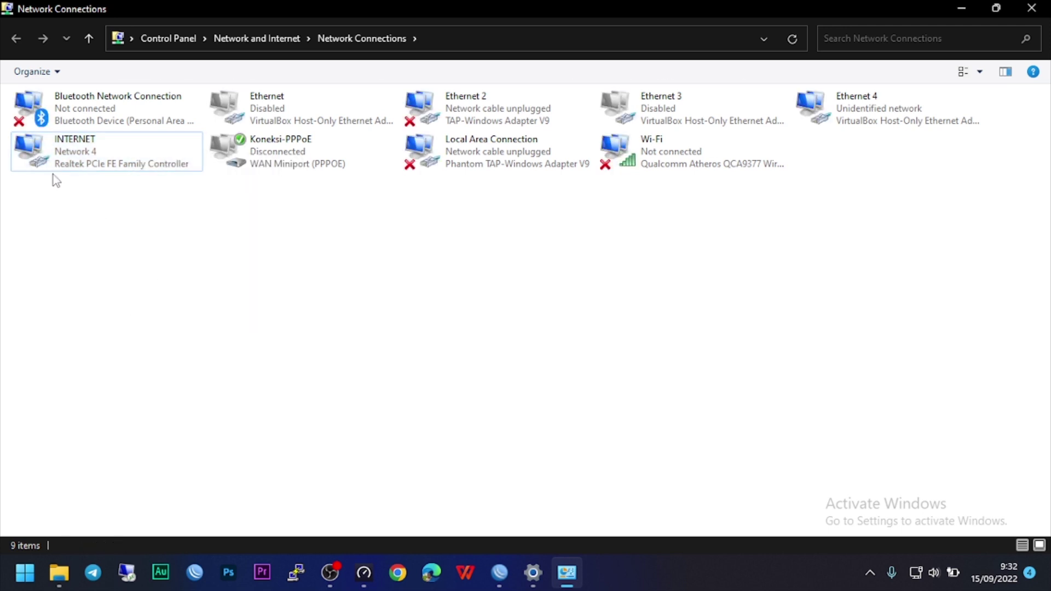
pyautogui.click(917, 576)
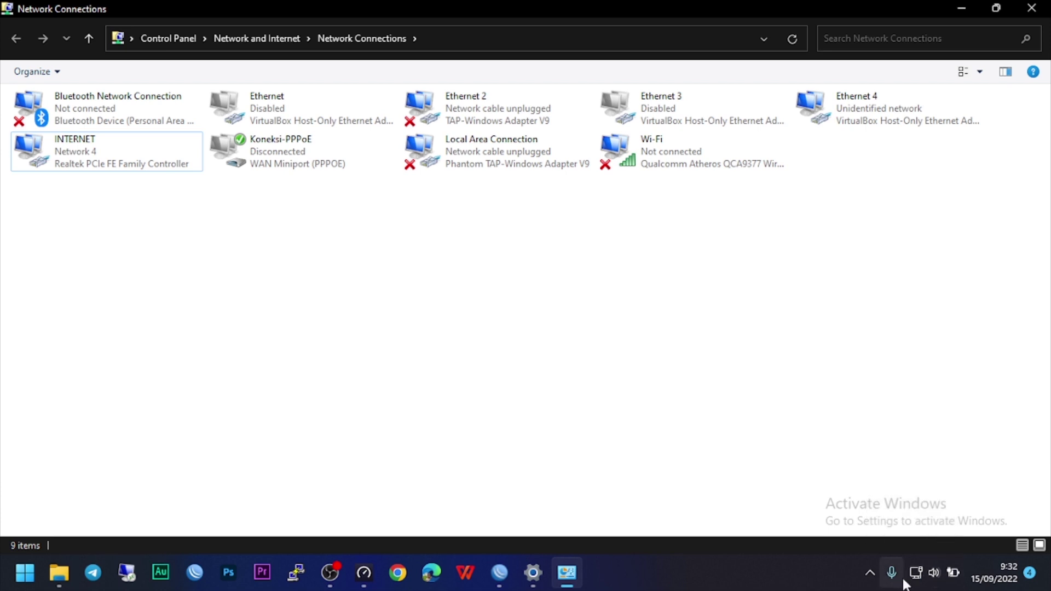
pyautogui.click(952, 6)
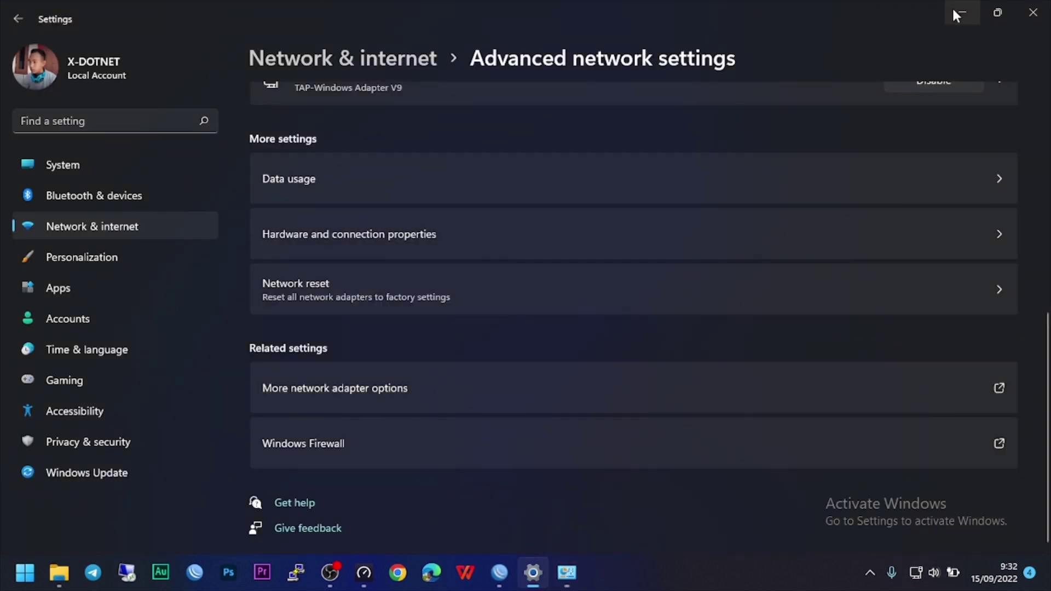
# Dismiss the Speedtest error and start a new speed test.
pyautogui.click(954, 11)
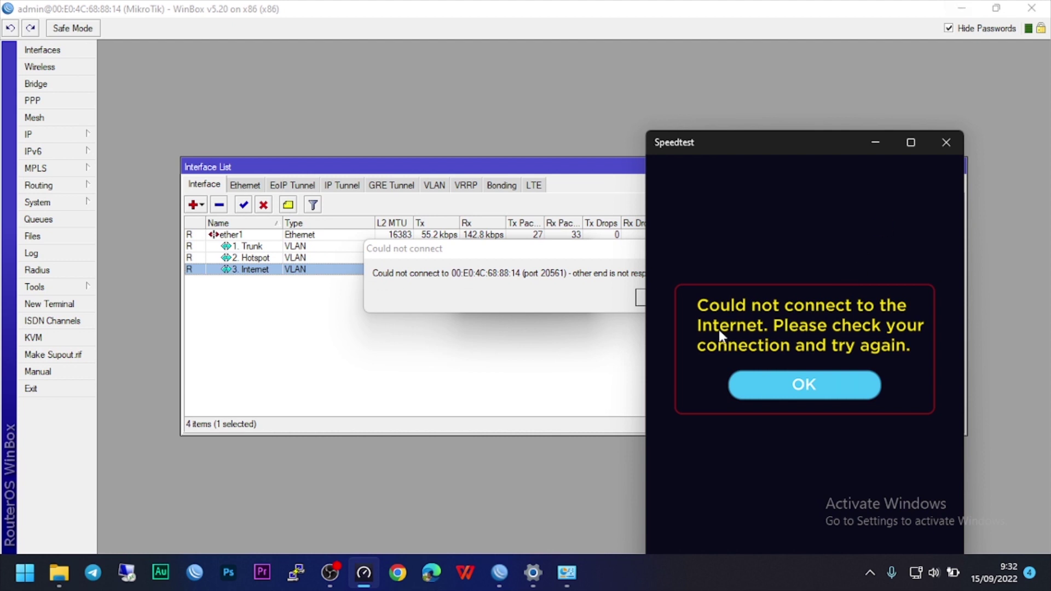
pyautogui.click(815, 399)
pyautogui.click(808, 388)
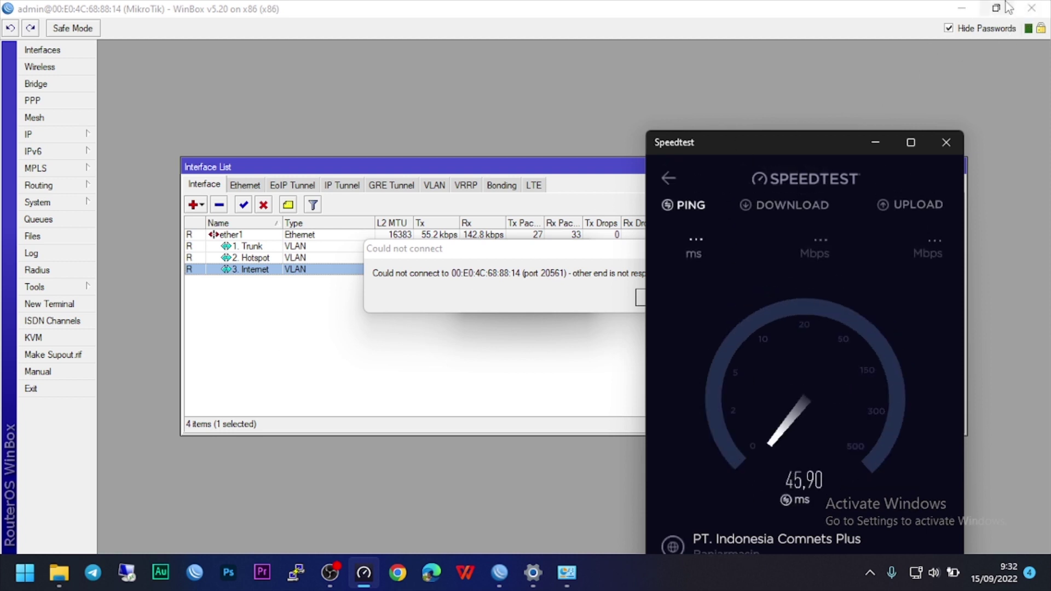
# Relaunch winbox new.exe from the WinBox folder and connect to the router.
pyautogui.click(845, 94)
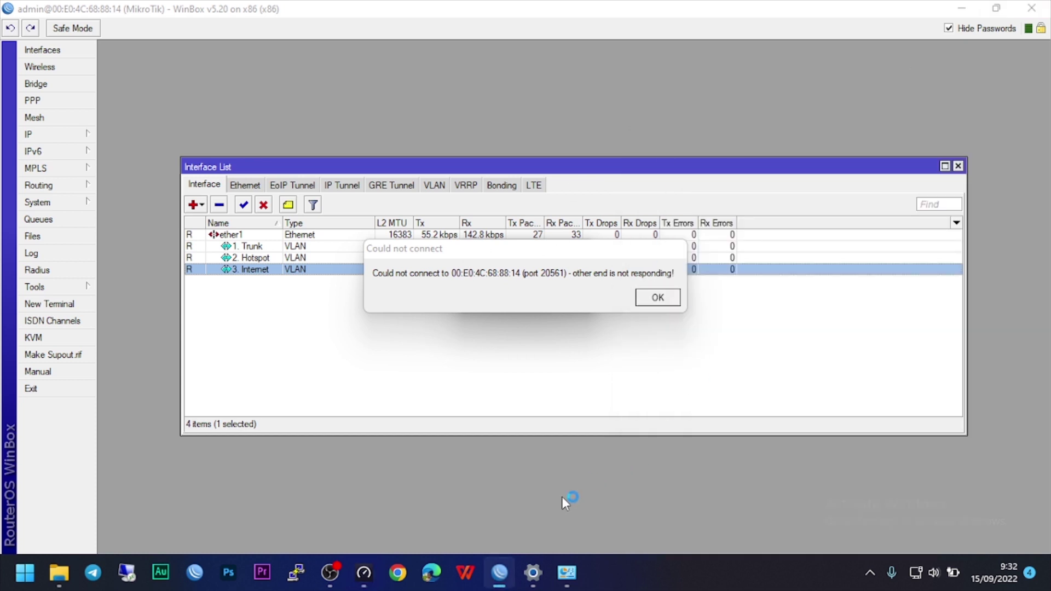
pyautogui.click(64, 583)
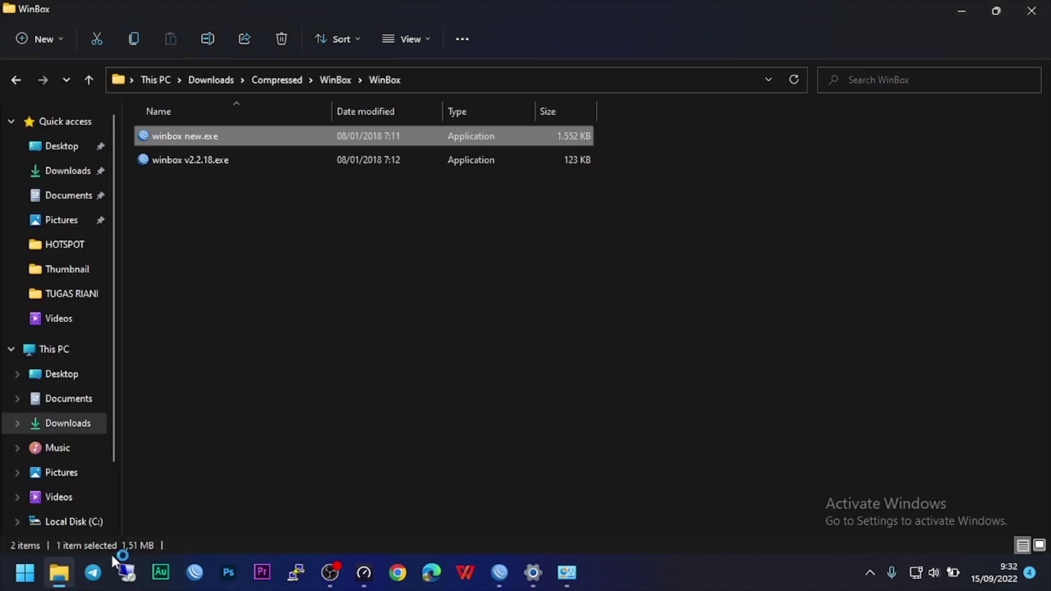
pyautogui.doubleClick(182, 137)
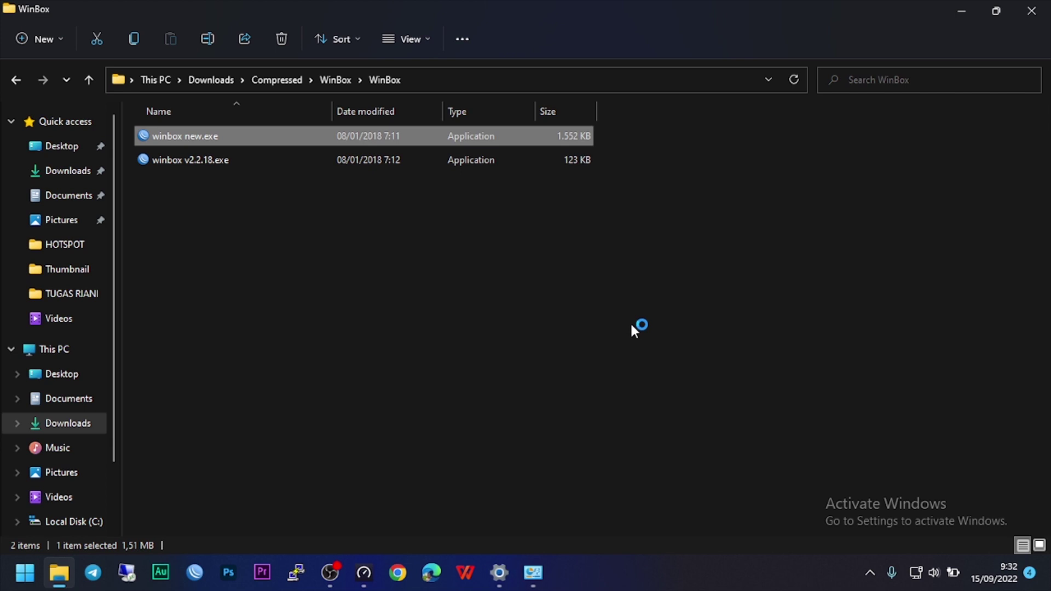
pyautogui.press('Return')
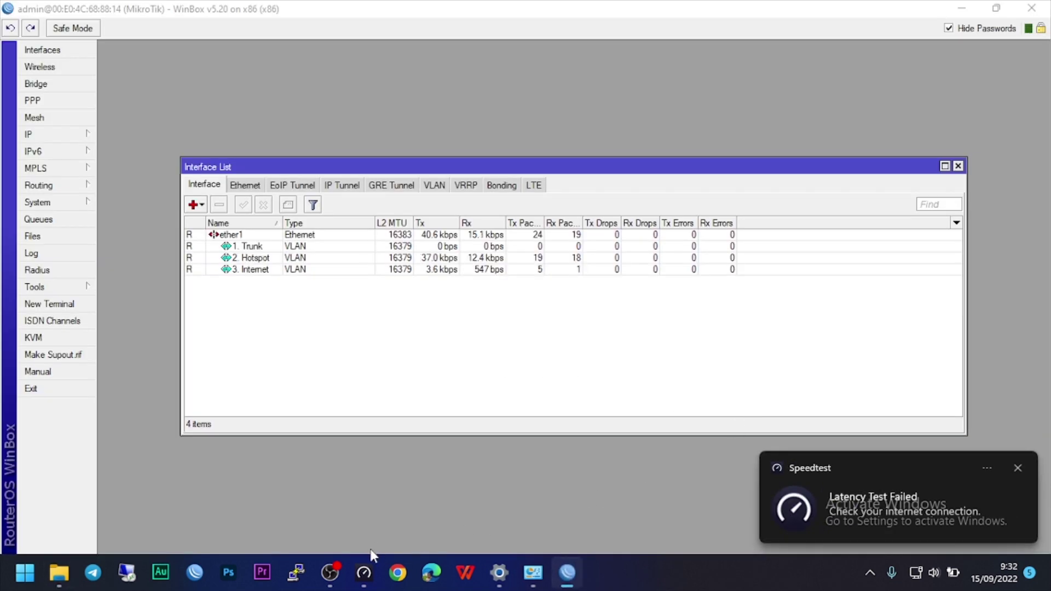
# Close and relaunch Speedtest, then start another test, which again fails with 'Could not connect to the Internet'.
pyautogui.click(366, 576)
pyautogui.click(946, 143)
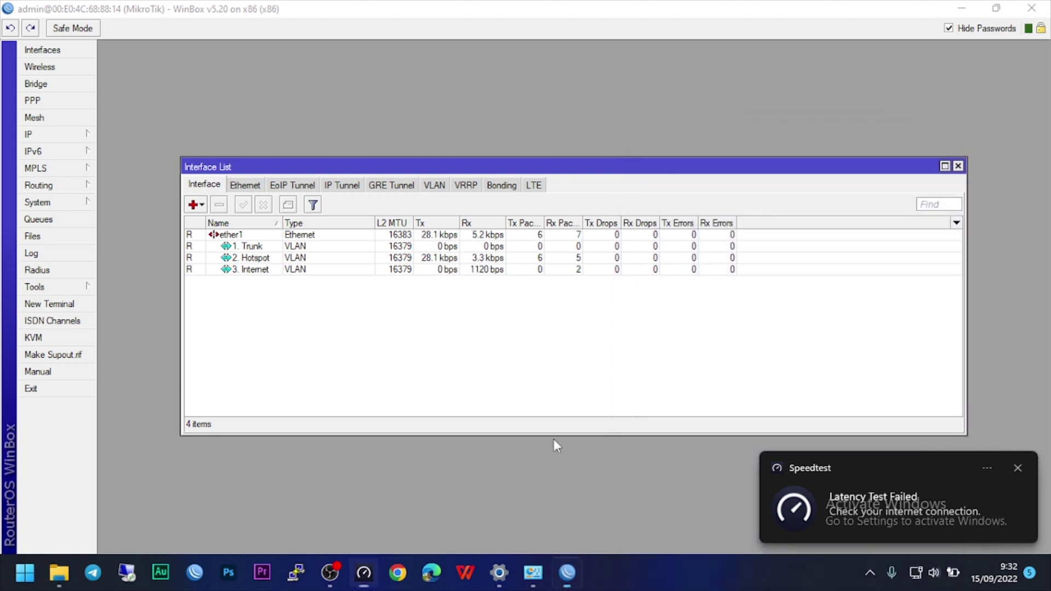
pyautogui.click(365, 573)
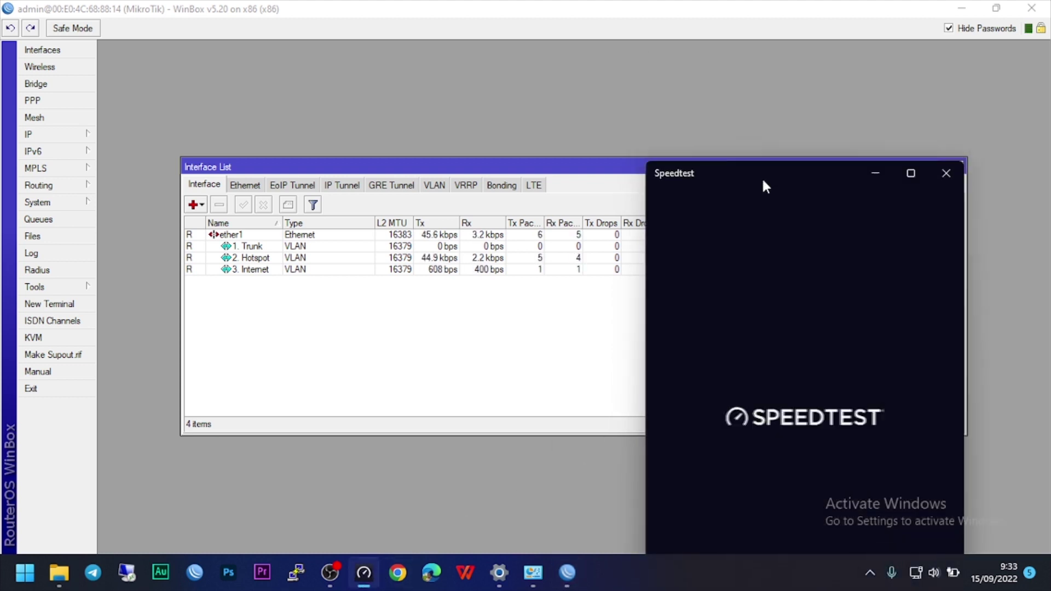
pyautogui.moveTo(763, 180); pyautogui.dragTo(753, 177)
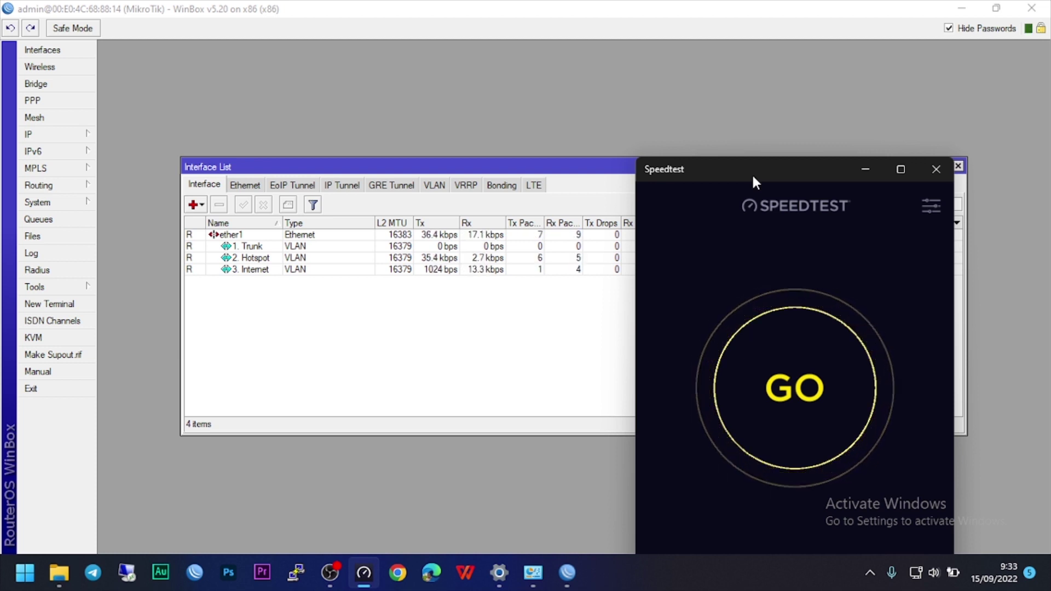
pyautogui.press('Return')
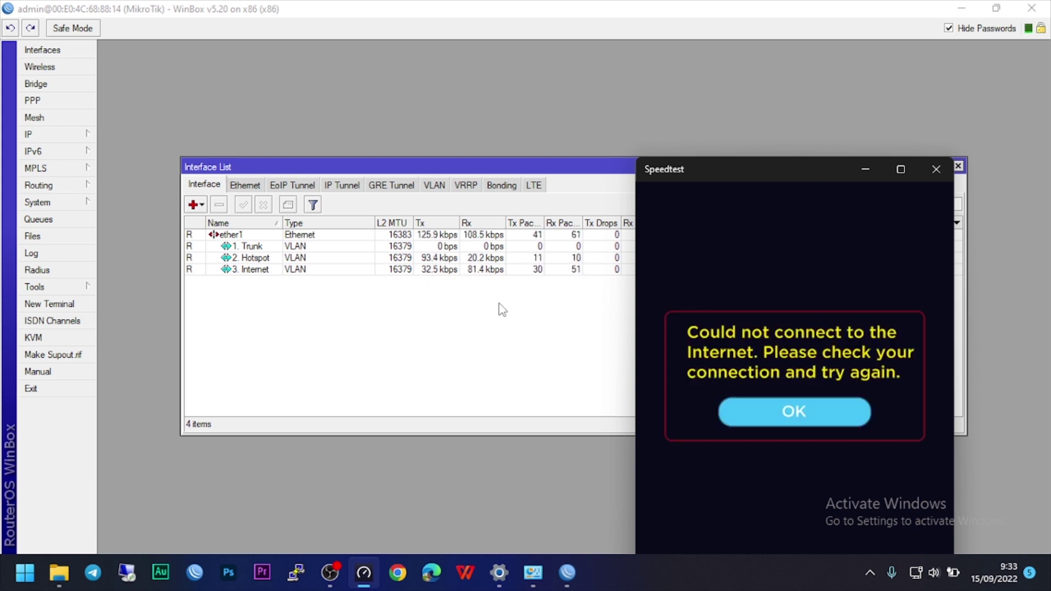
# Retry past the error to get 42 ms ping, 4,50 Mbps download, 22,86 Mbps upload, then rerun the test.
pyautogui.click(798, 405)
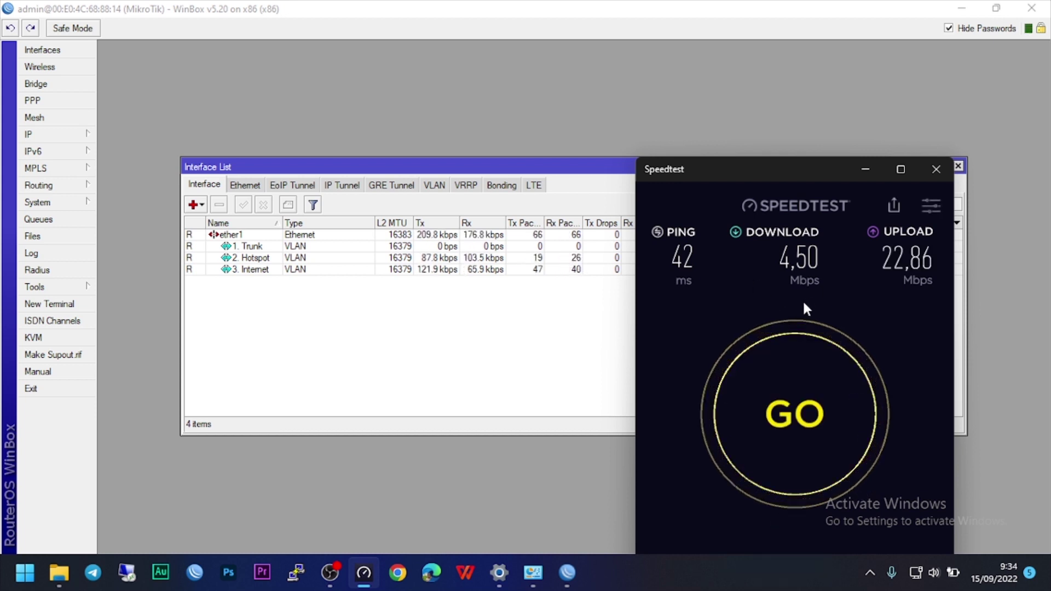
pyautogui.click(753, 406)
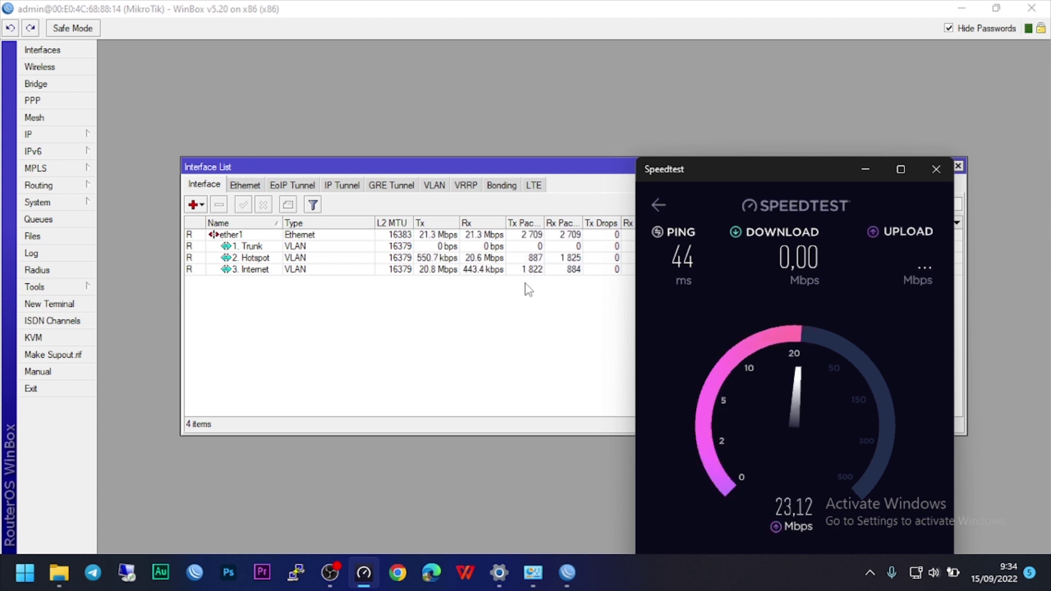
# Select the Hotspot interface in WinBox, then start a fresh Speedtest run.
pyautogui.click(488, 260)
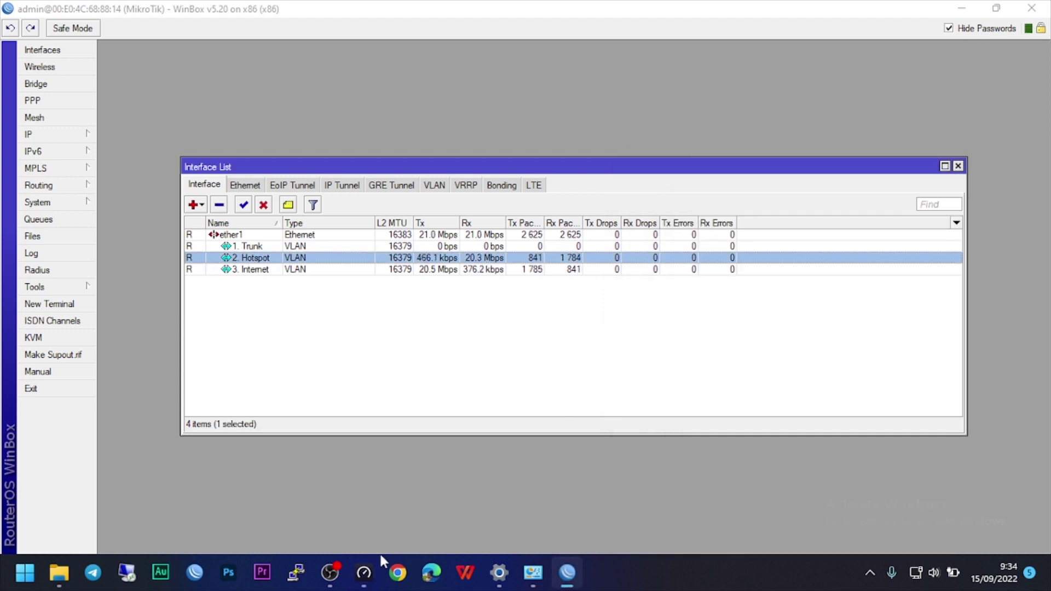
pyautogui.click(365, 573)
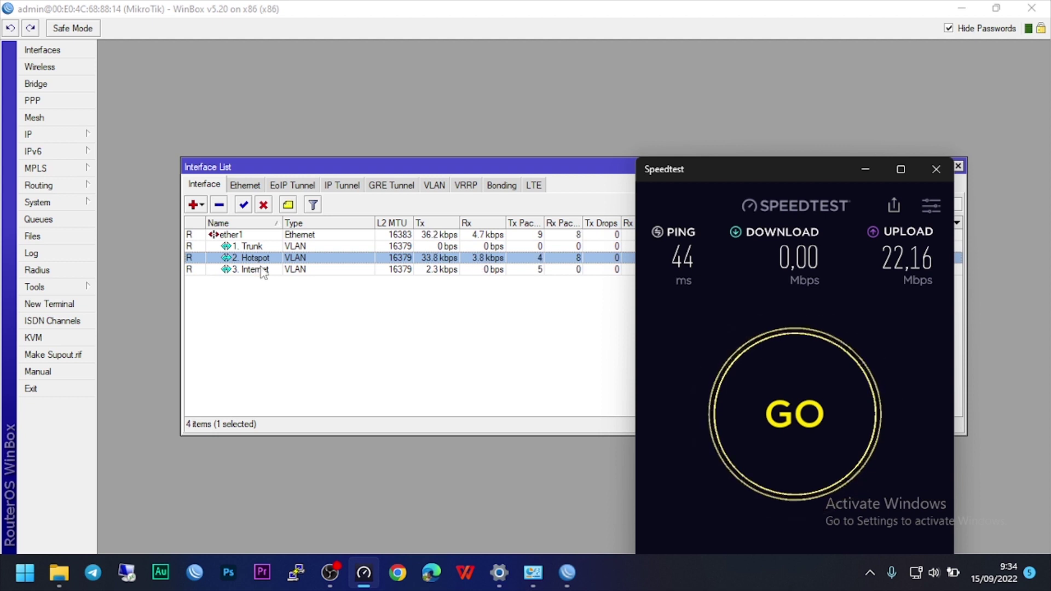
pyautogui.click(756, 405)
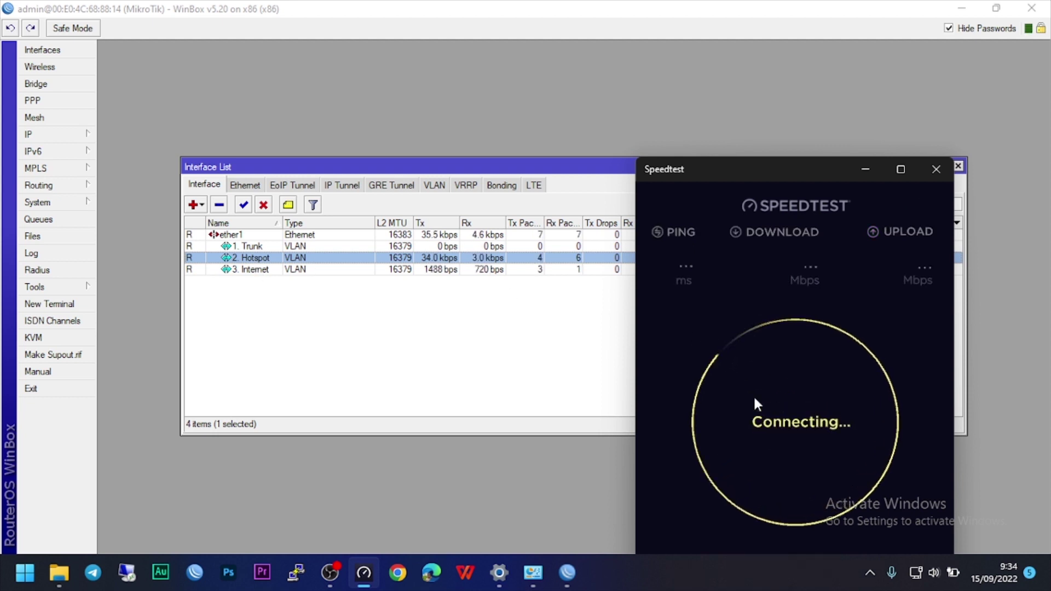